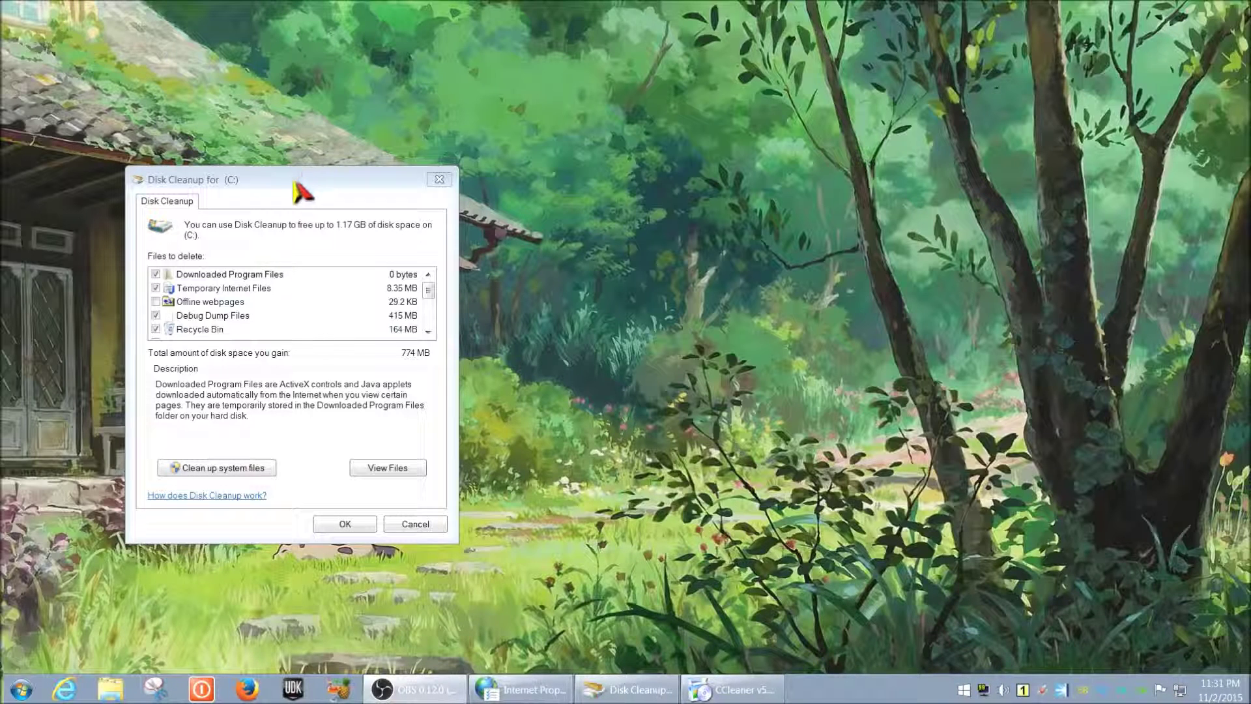
Read the Debug Dump Files description in the 774 MB C: list and choose Clean up system files
left_click_drag(293, 191, 257, 145)
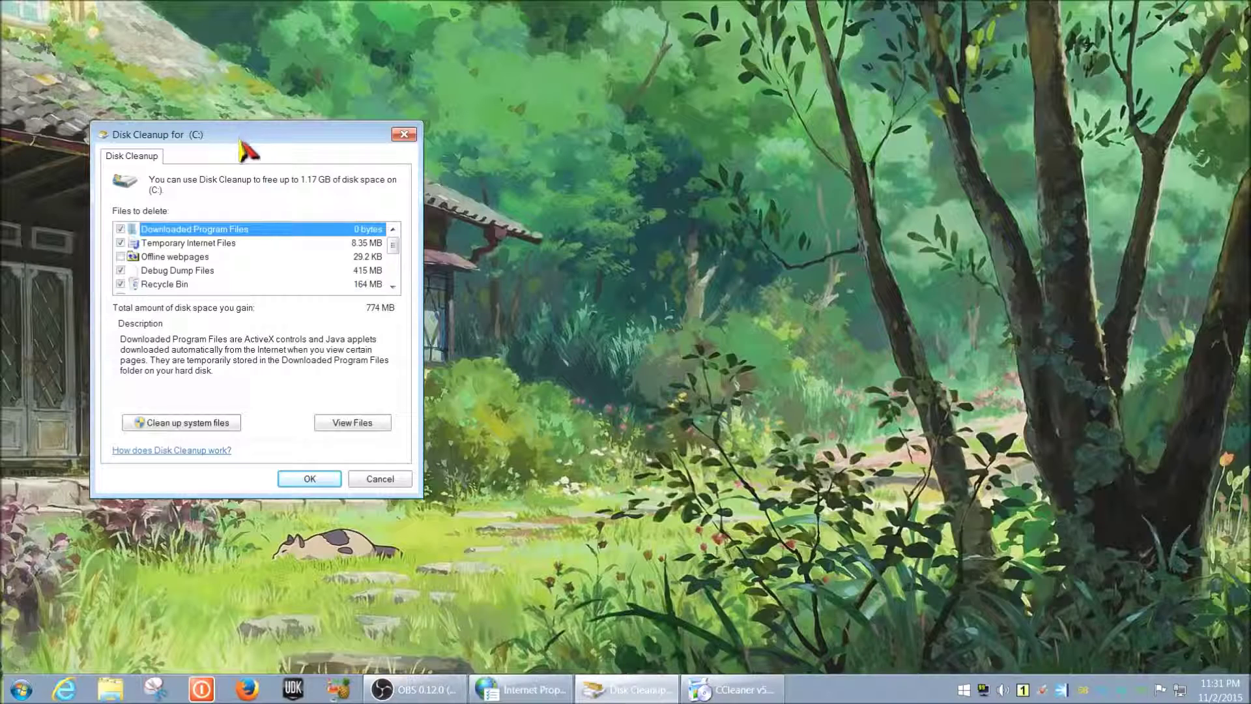
left_click_drag(252, 132, 256, 208)
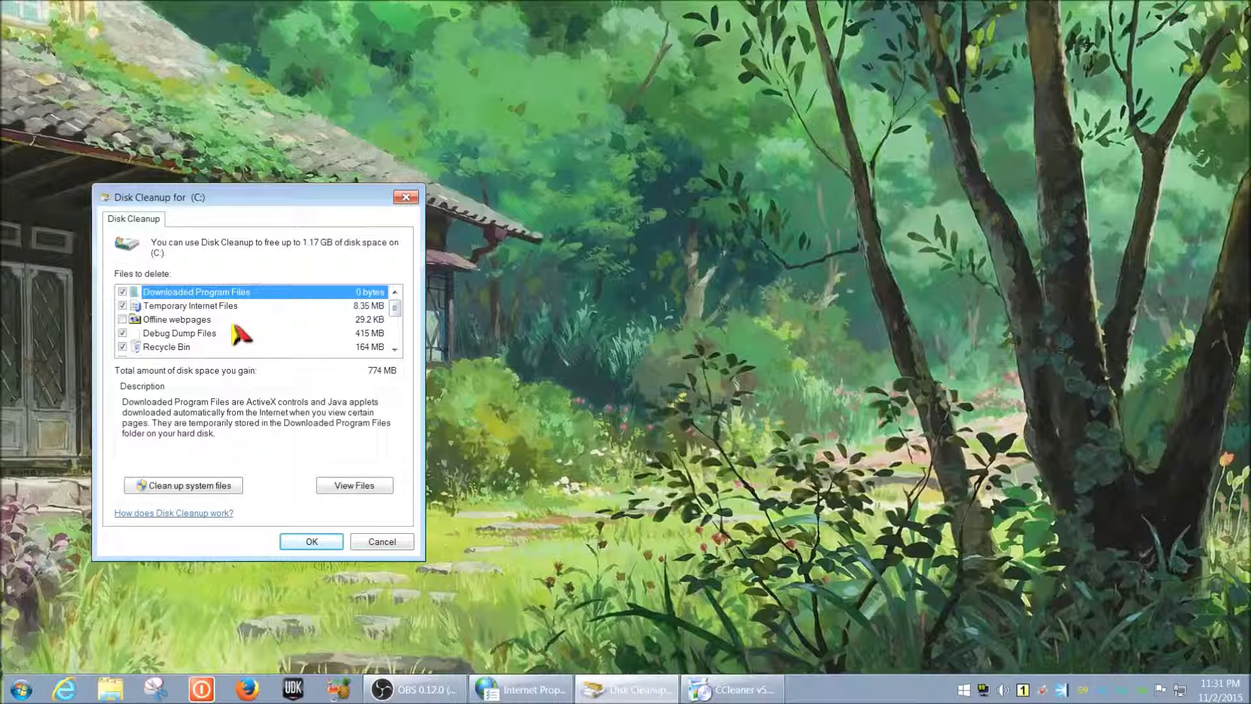
left_click(196, 335)
scroll(176, 350, "down", 1)
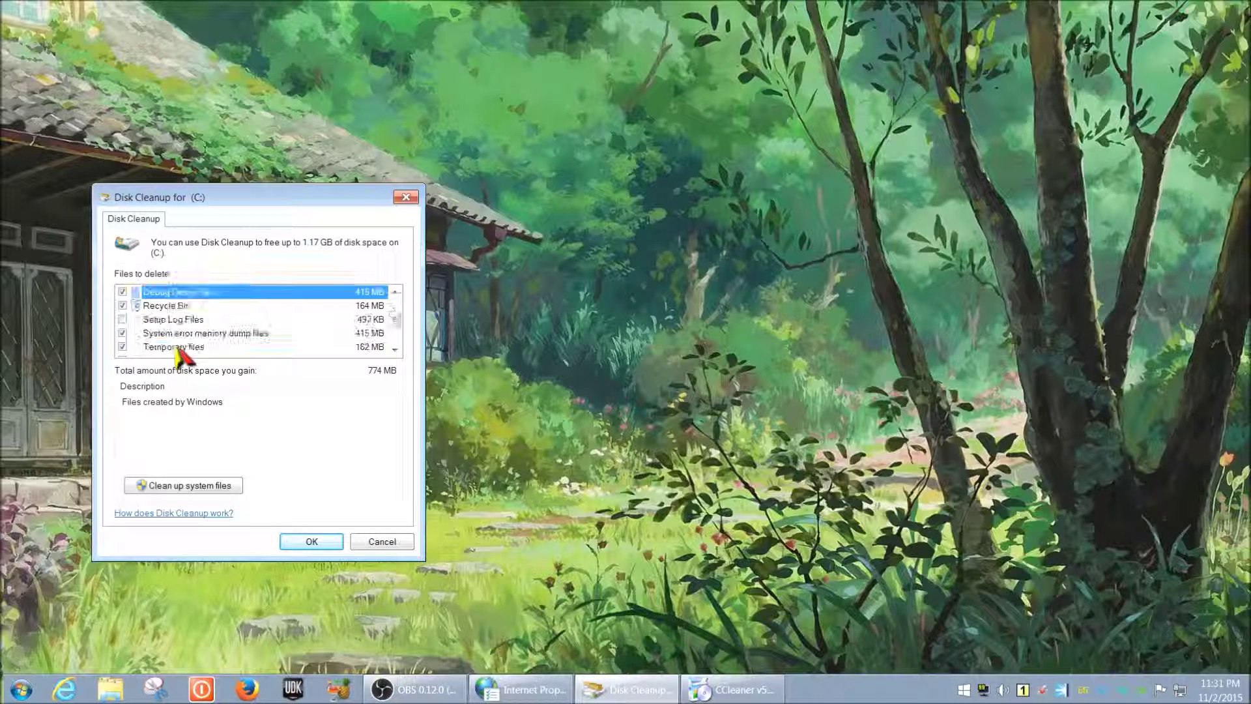
scroll(181, 355, "down", 2)
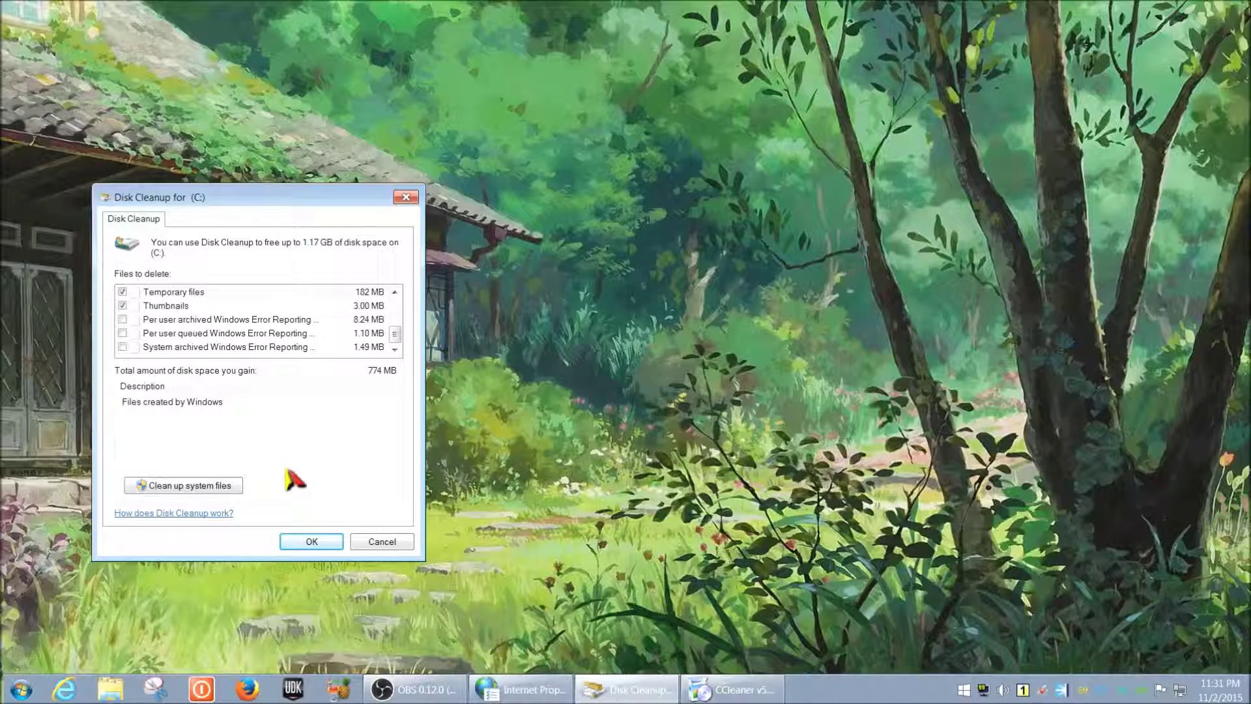
left_click(210, 490)
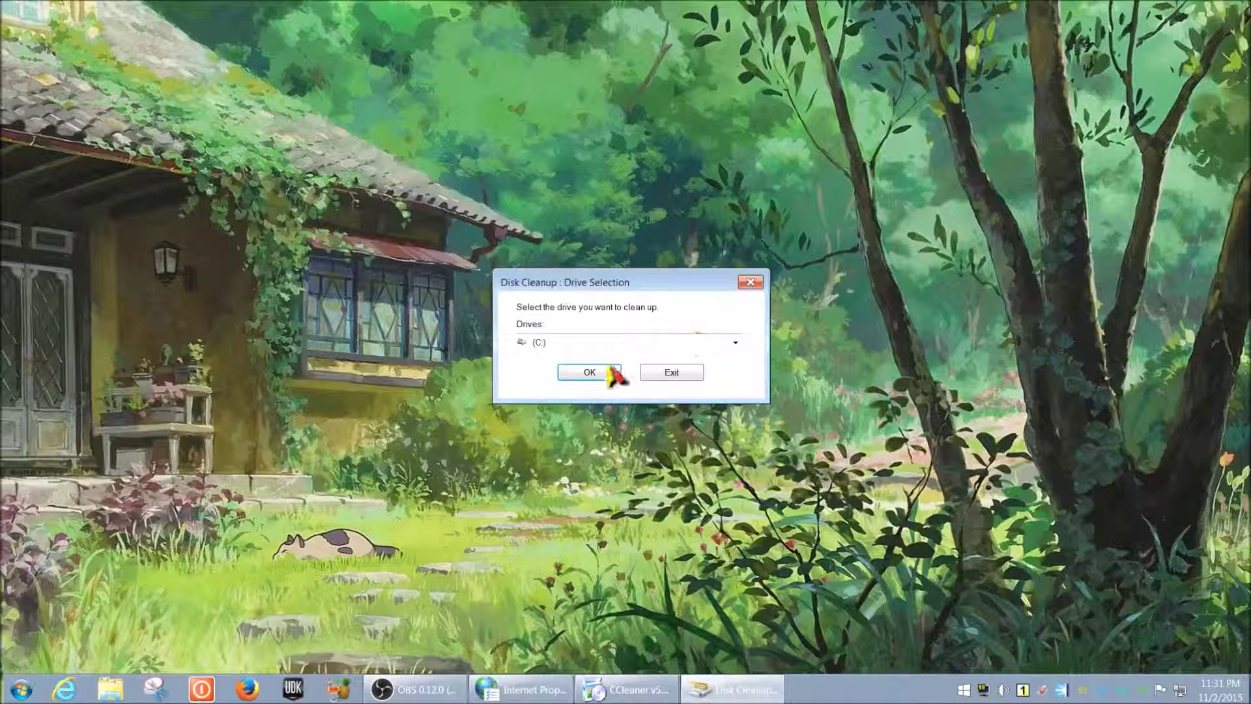
Confirm drive C: to start the system-files rescan and bring Internet Properties forward
left_click(596, 372)
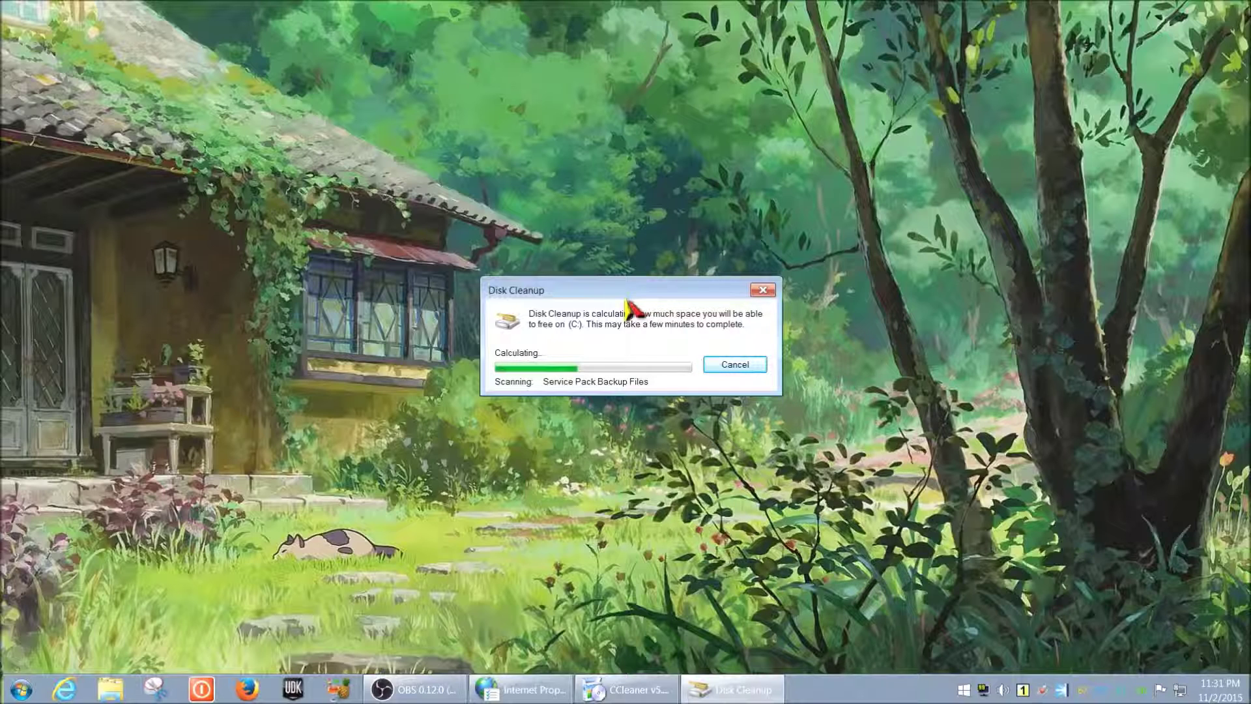
left_click(521, 690)
Open the browsing history Delete options in Internet Properties and cancel without deleting
left_click_drag(1187, 87, 1037, 87)
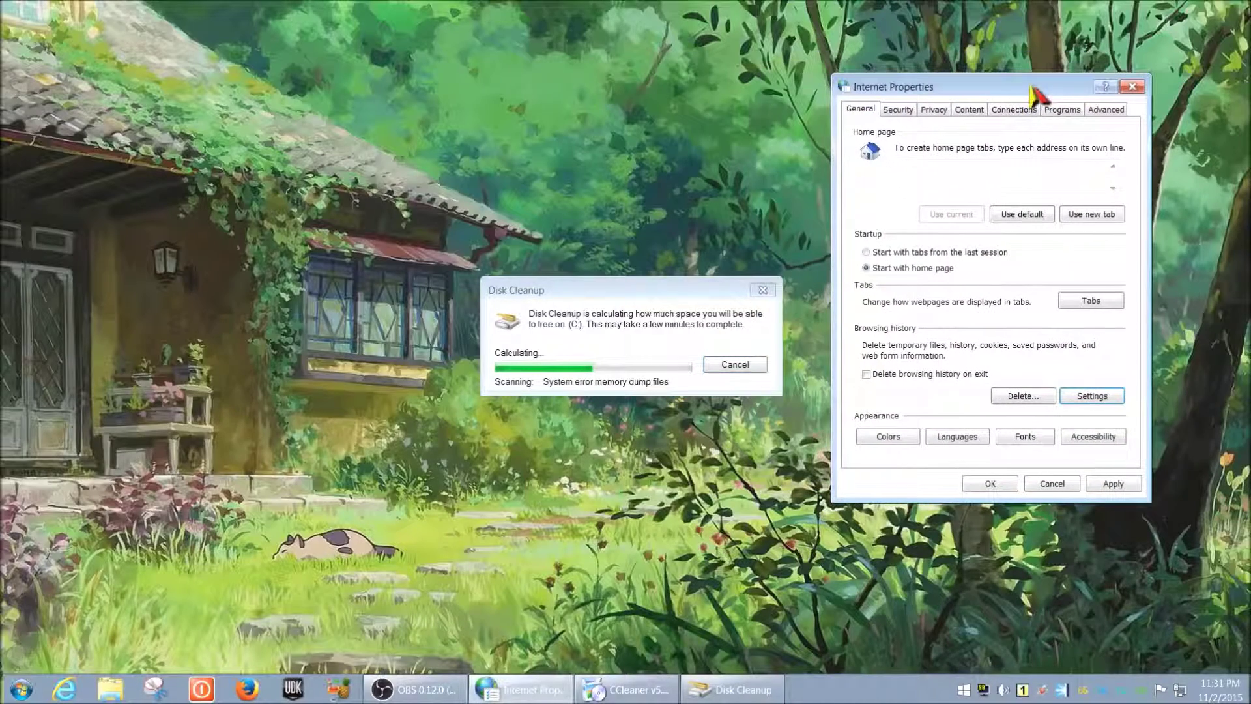
left_click(1023, 395)
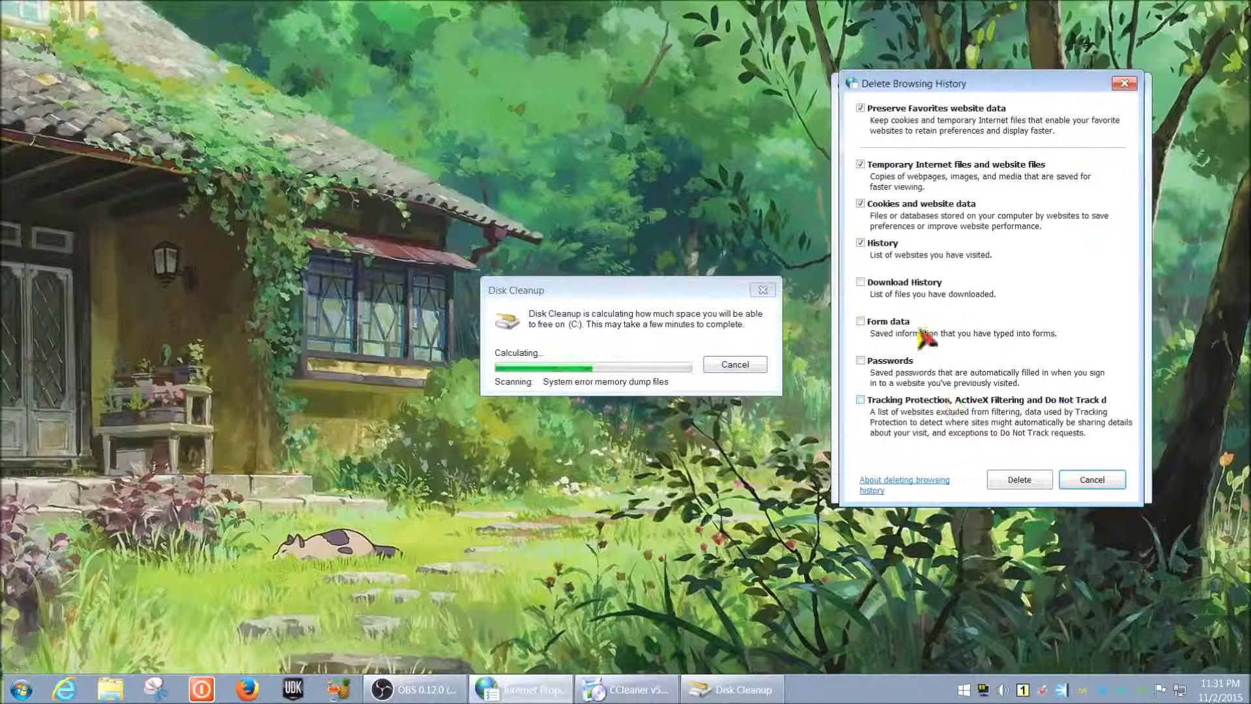
left_click(1111, 481)
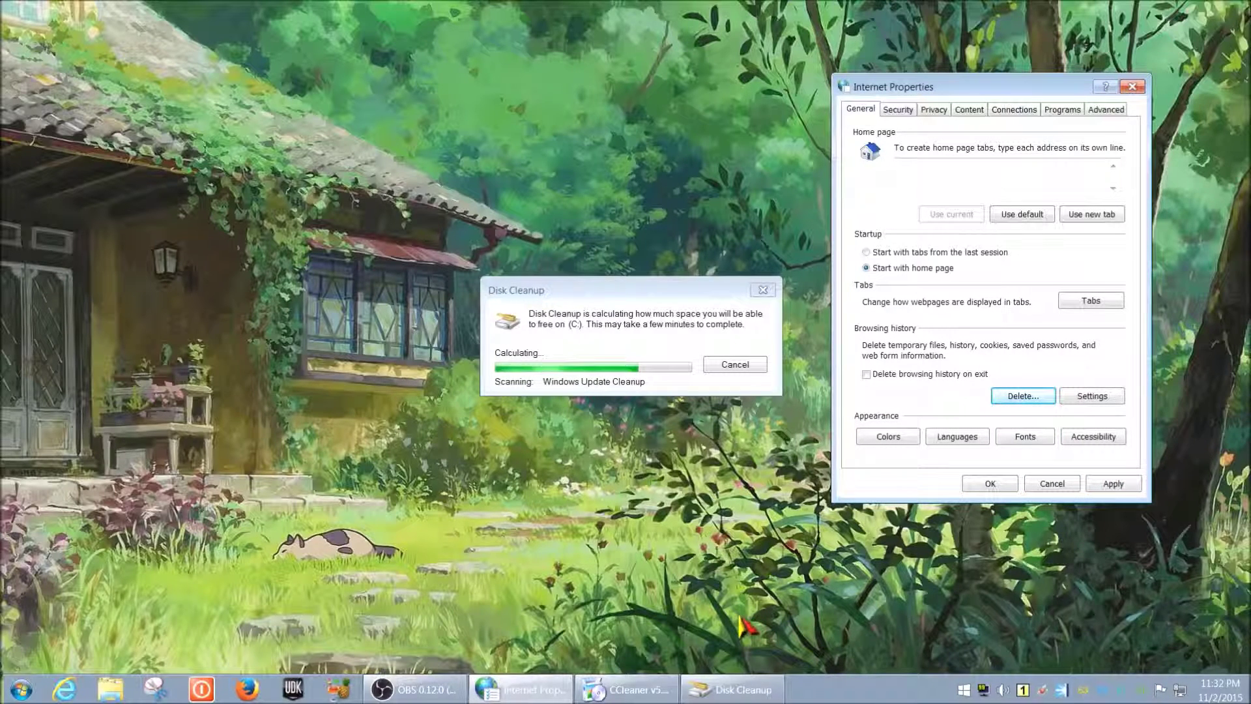
Cancel the Disk Cleanup calculation and close Internet Properties
left_click(631, 693)
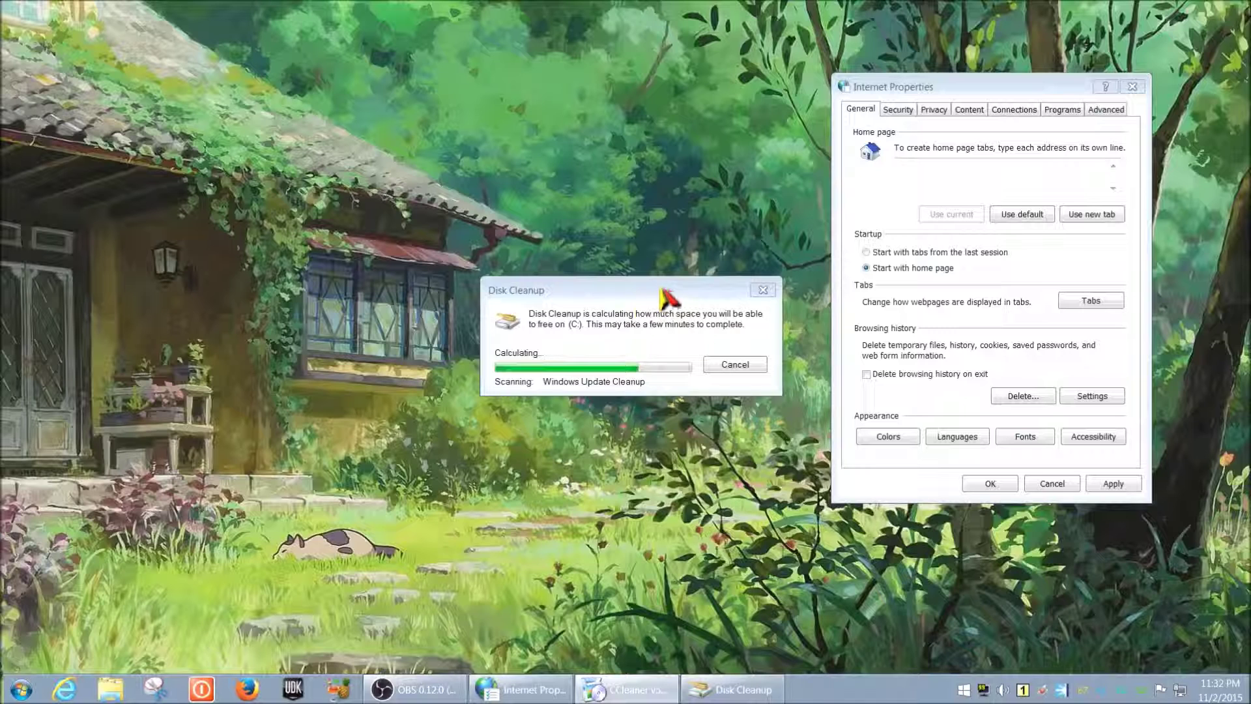
left_click_drag(665, 295, 476, 272)
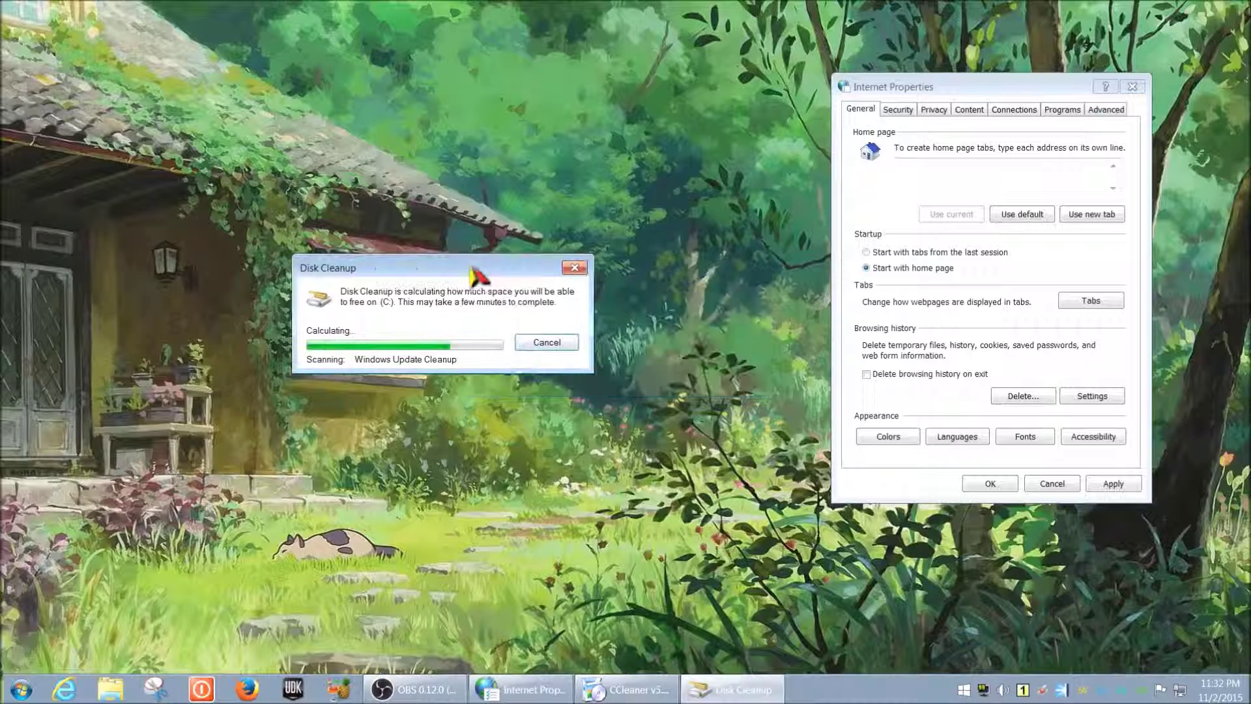
left_click(539, 343)
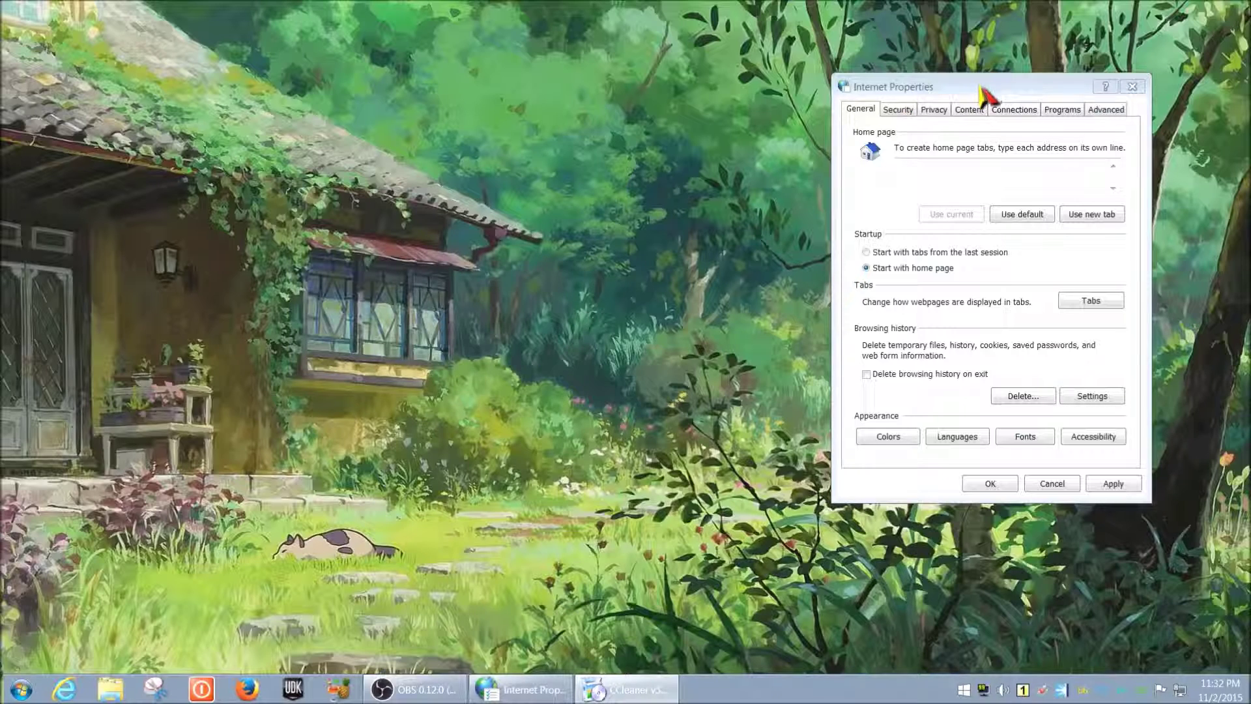
left_click(1133, 88)
Move past the CCleaner setup welcome page and preview the Advanced install options before going back
left_click_drag(906, 225, 607, 225)
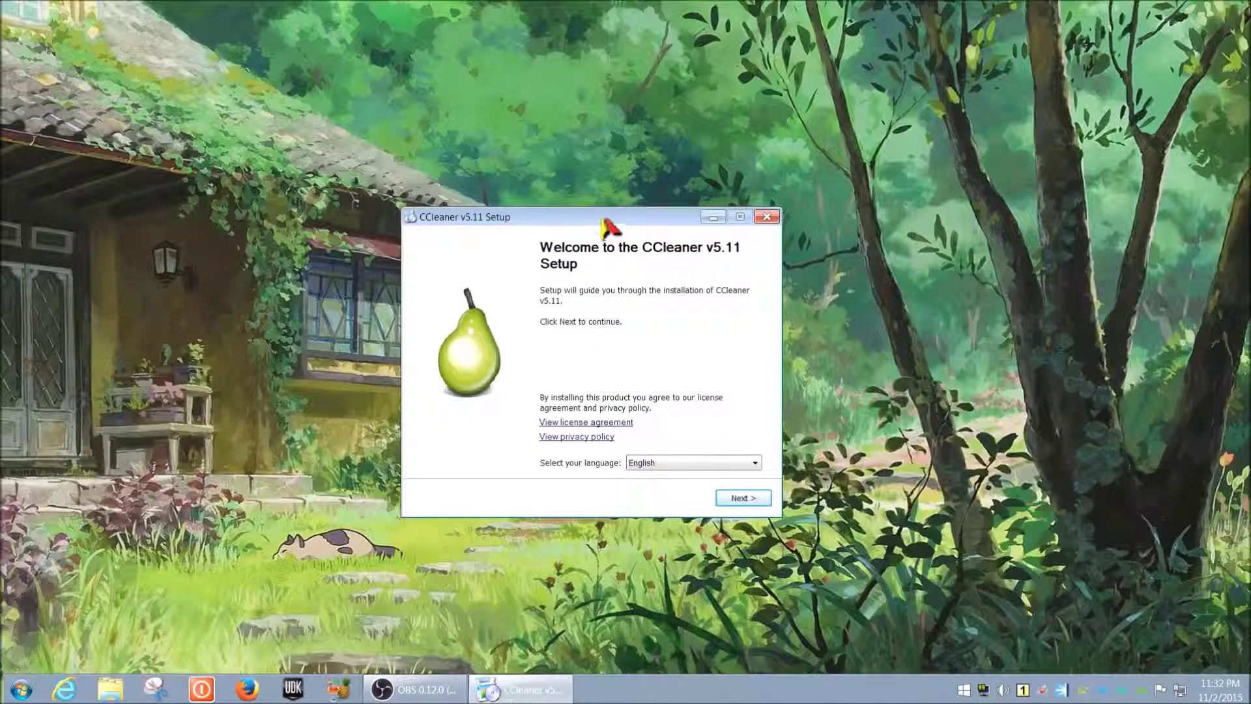
left_click(742, 498)
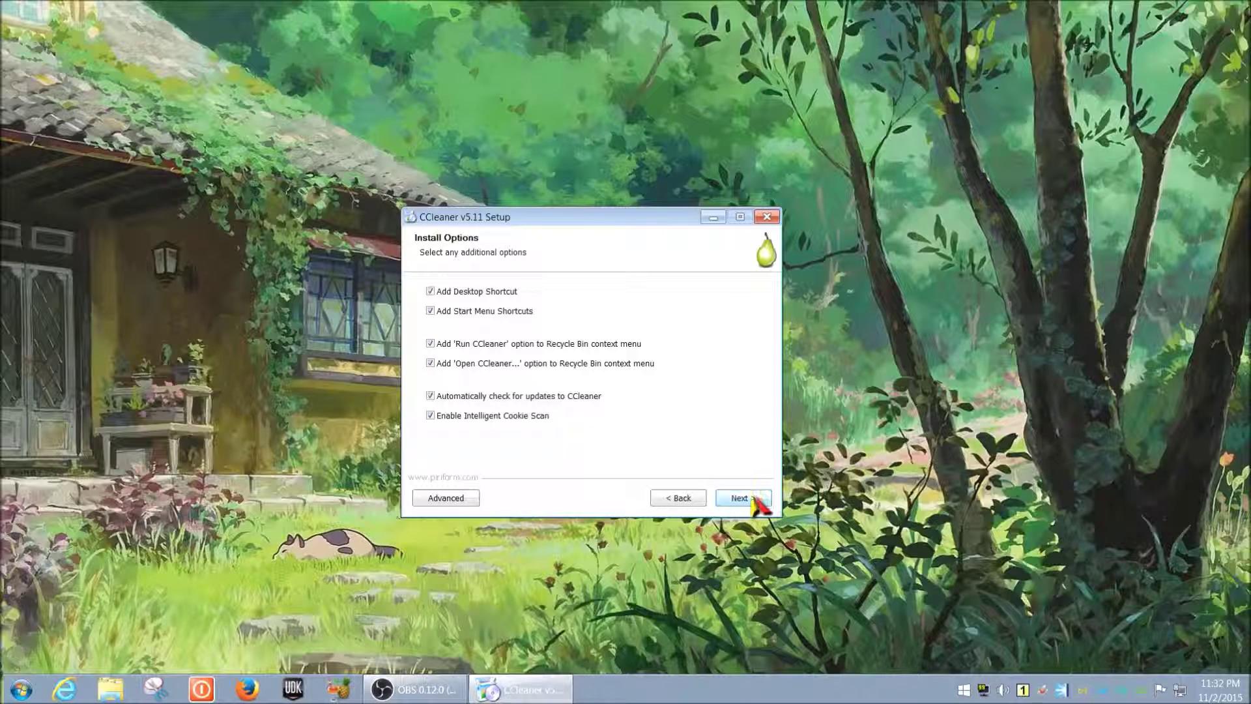
left_click(464, 500)
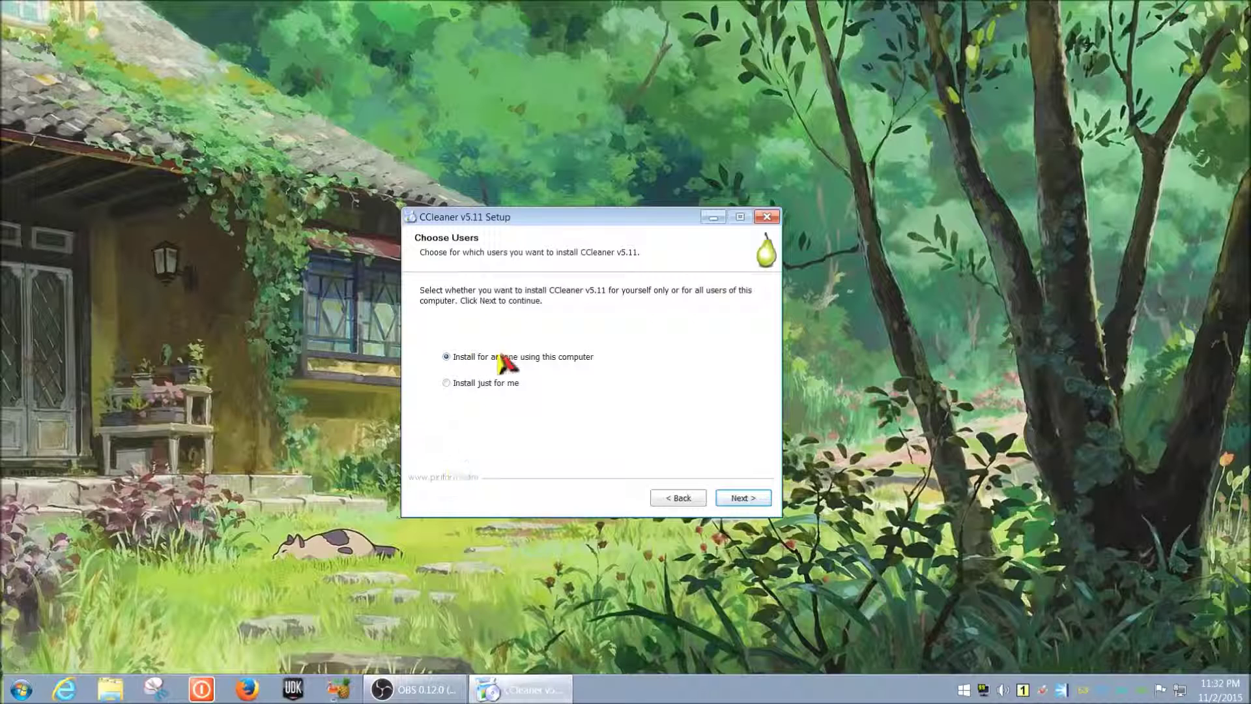
left_click(678, 498)
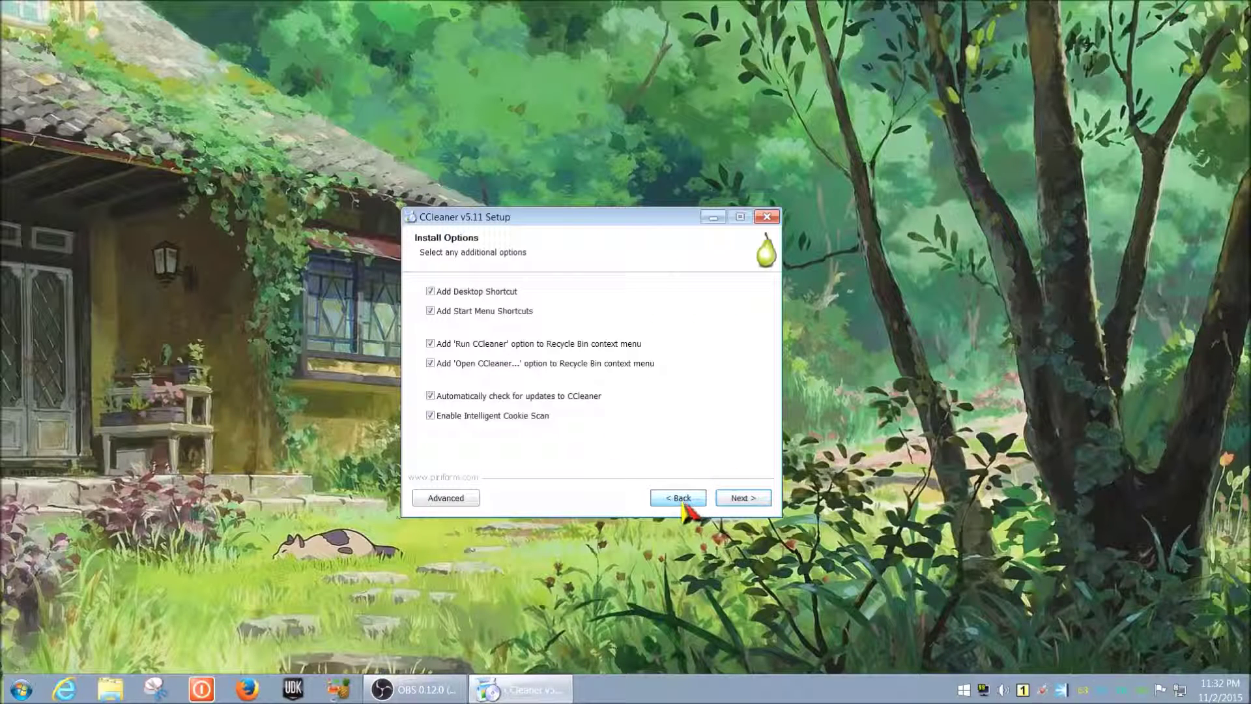
Install CCleaner v5.11, untick View Release notes and finish setup
left_click(736, 498)
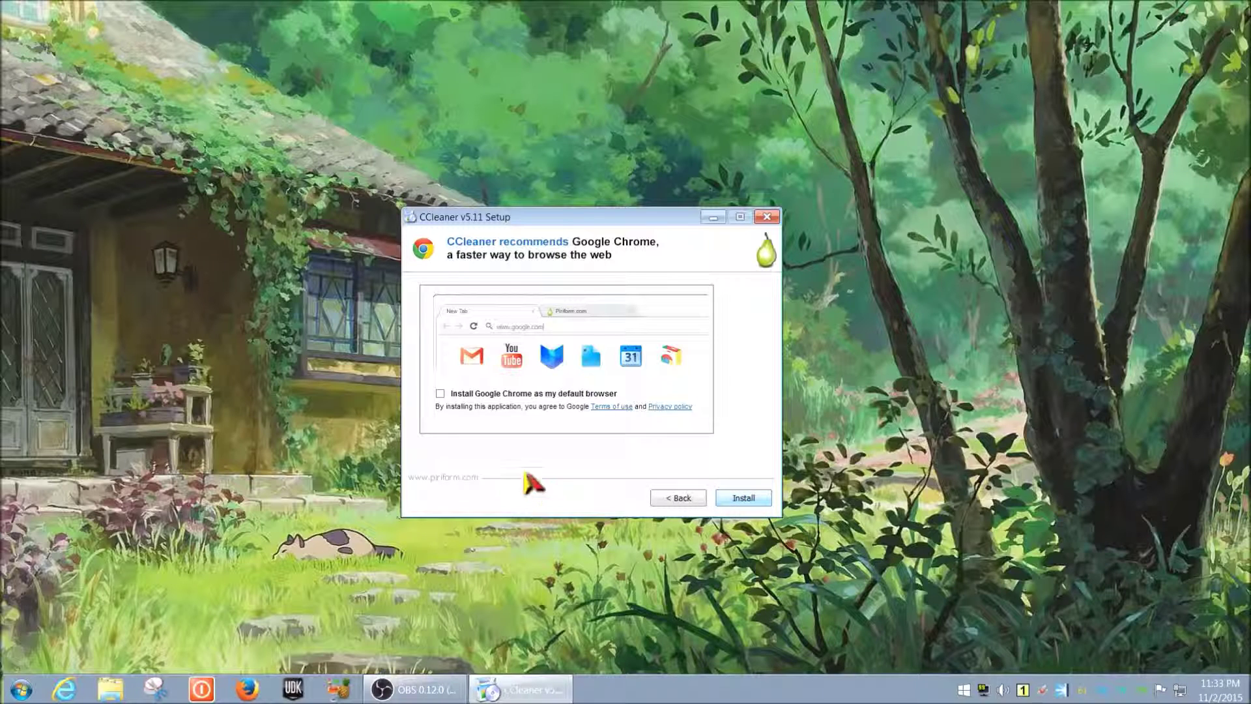
left_click(751, 499)
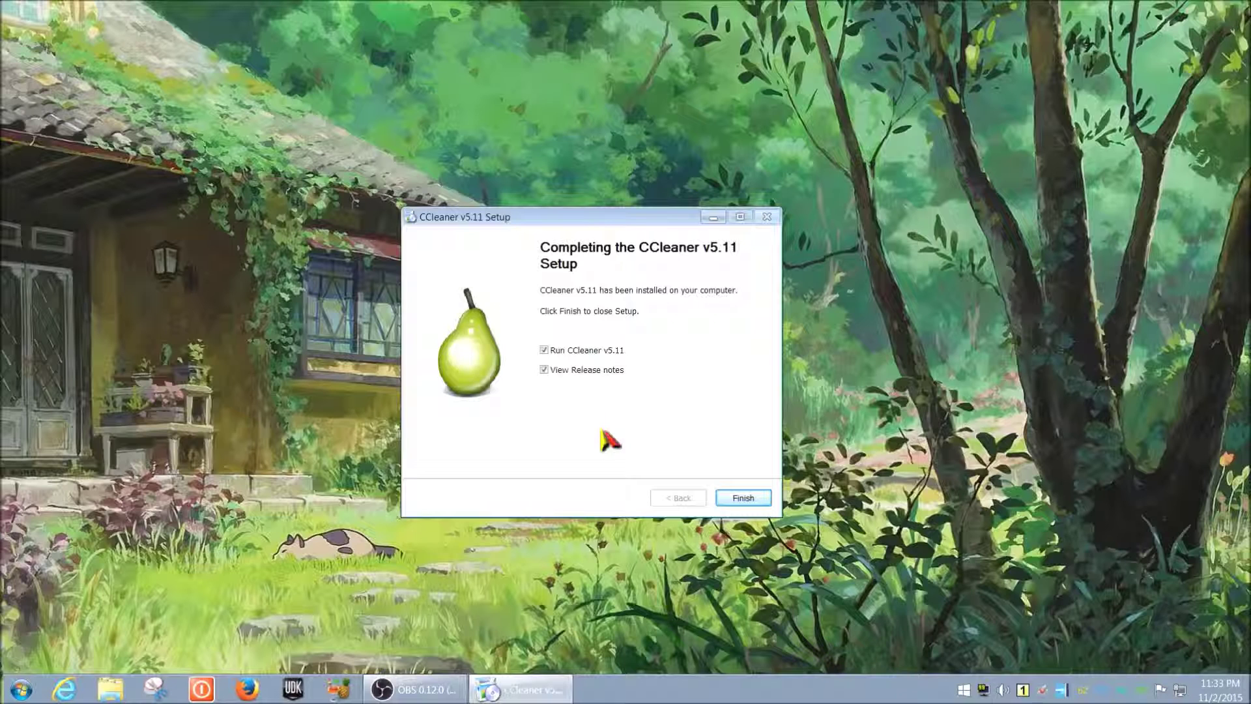
left_click(544, 371)
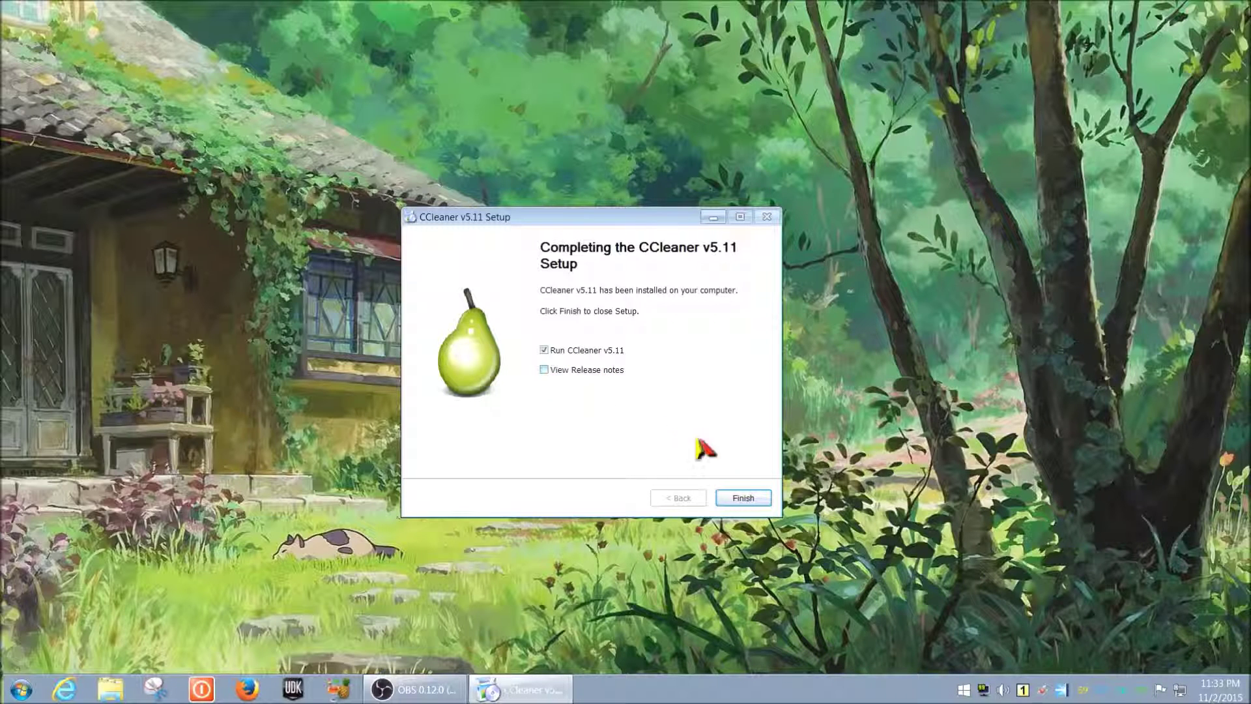
left_click(738, 498)
Reposition and enlarge the CCleaner window to show more cleaning items
left_click_drag(636, 173, 529, 158)
left_click_drag(784, 513, 982, 626)
left_click_drag(526, 374, 531, 316)
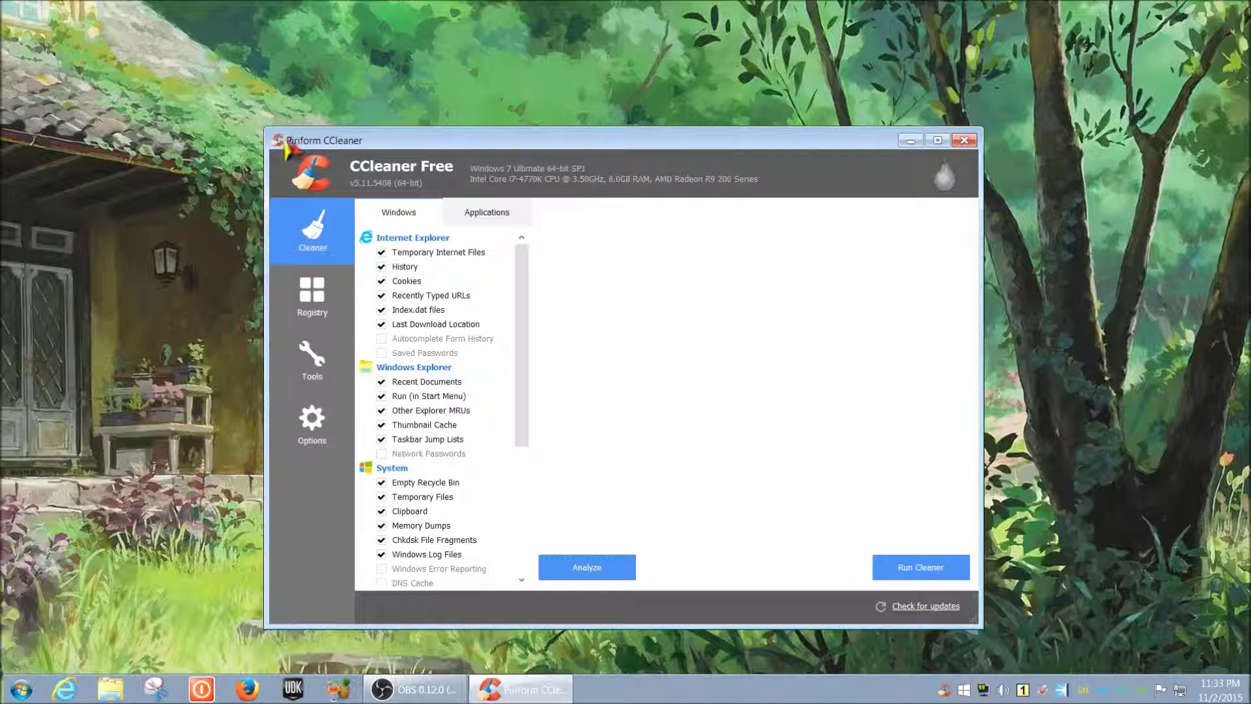
left_click_drag(274, 137, 147, 33)
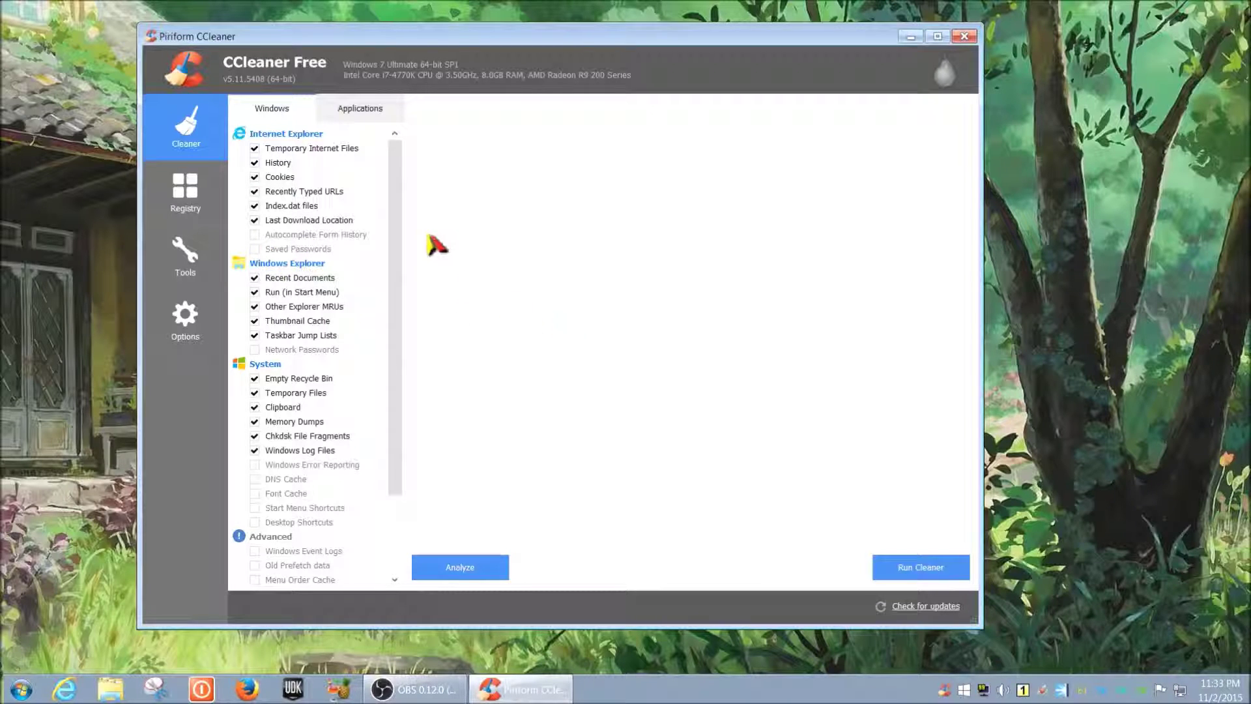
mouse_move(397, 250)
left_mouse_down()
mouse_move(398, 331)
mouse_move(398, 228)
left_mouse_up()
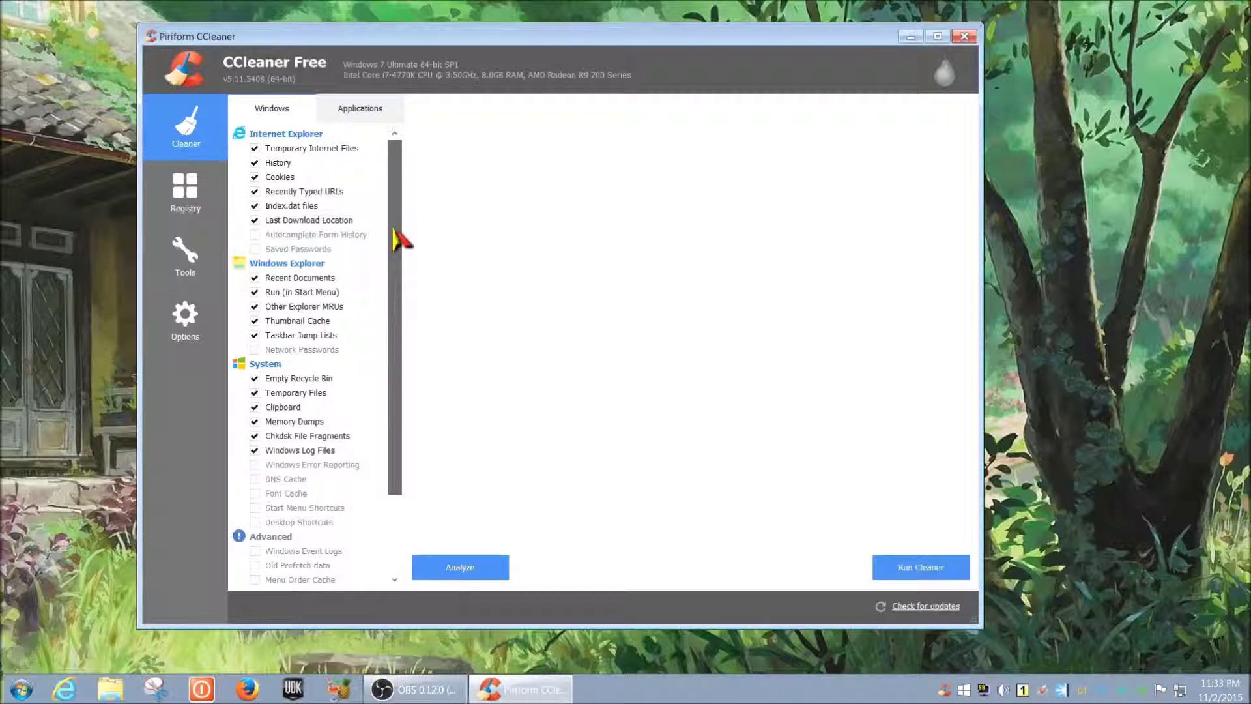
Browse the Cleaner's Applications list, then return to the Windows list
left_click(371, 111)
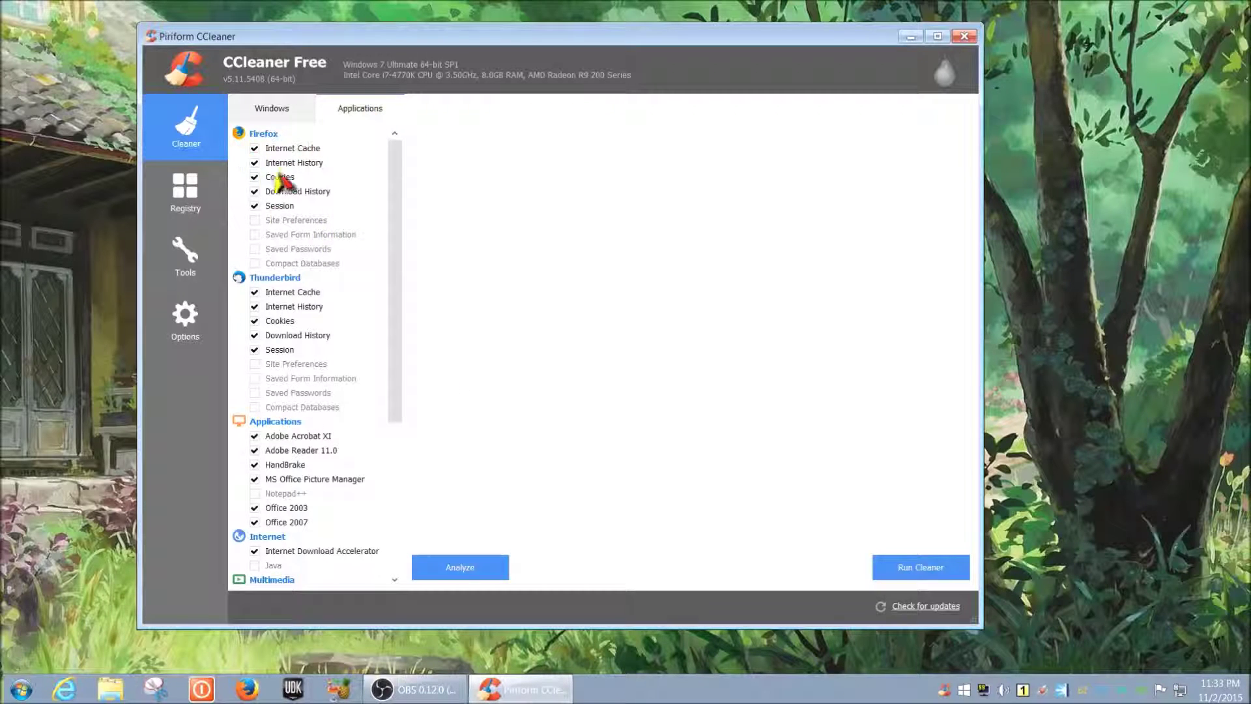
left_click_drag(393, 188, 400, 159)
left_click(292, 112)
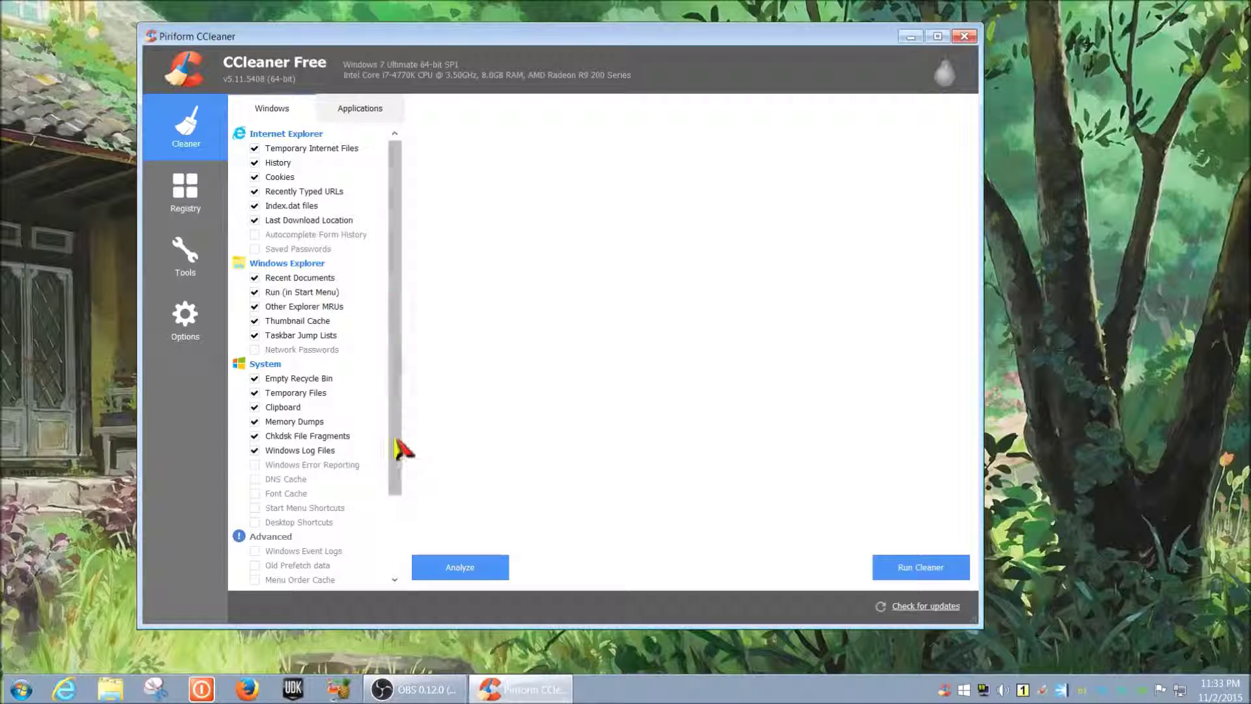
mouse_move(394, 440)
left_mouse_down()
mouse_move(400, 530)
mouse_move(401, 428)
left_mouse_up()
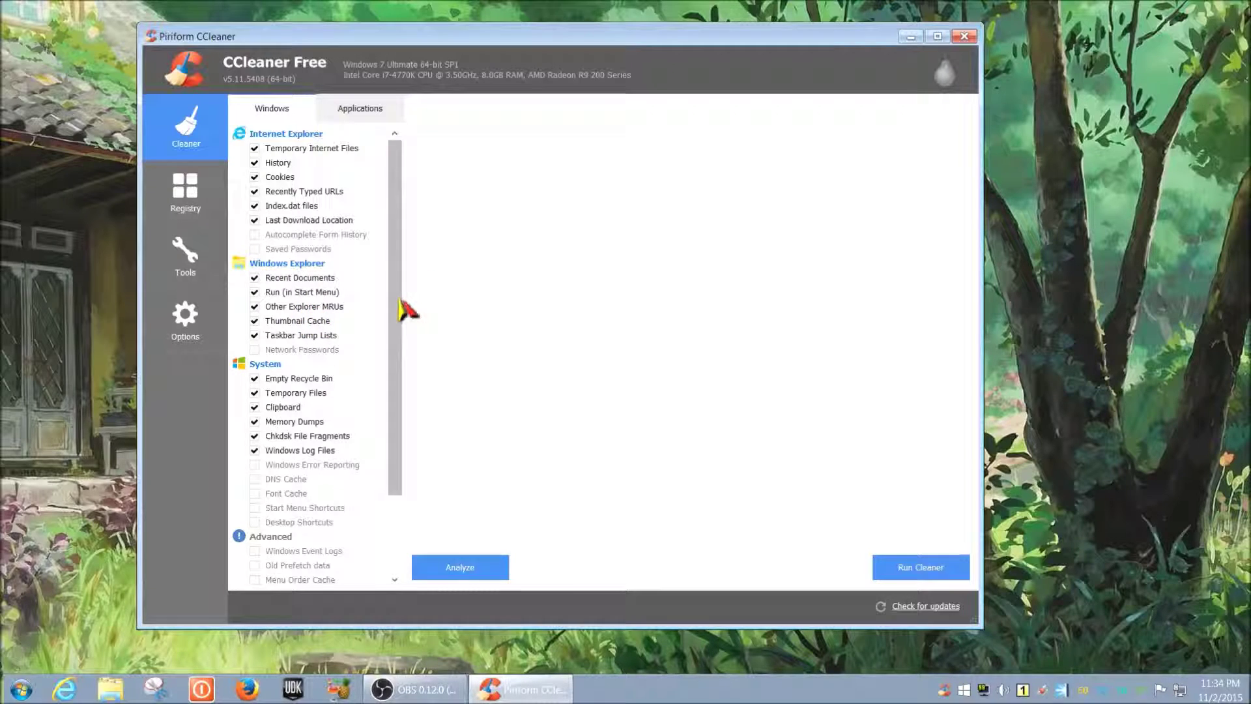
Tick Font Cache under System and Autocomplete Form History under Internet Explorer
left_click_drag(399, 312, 399, 329)
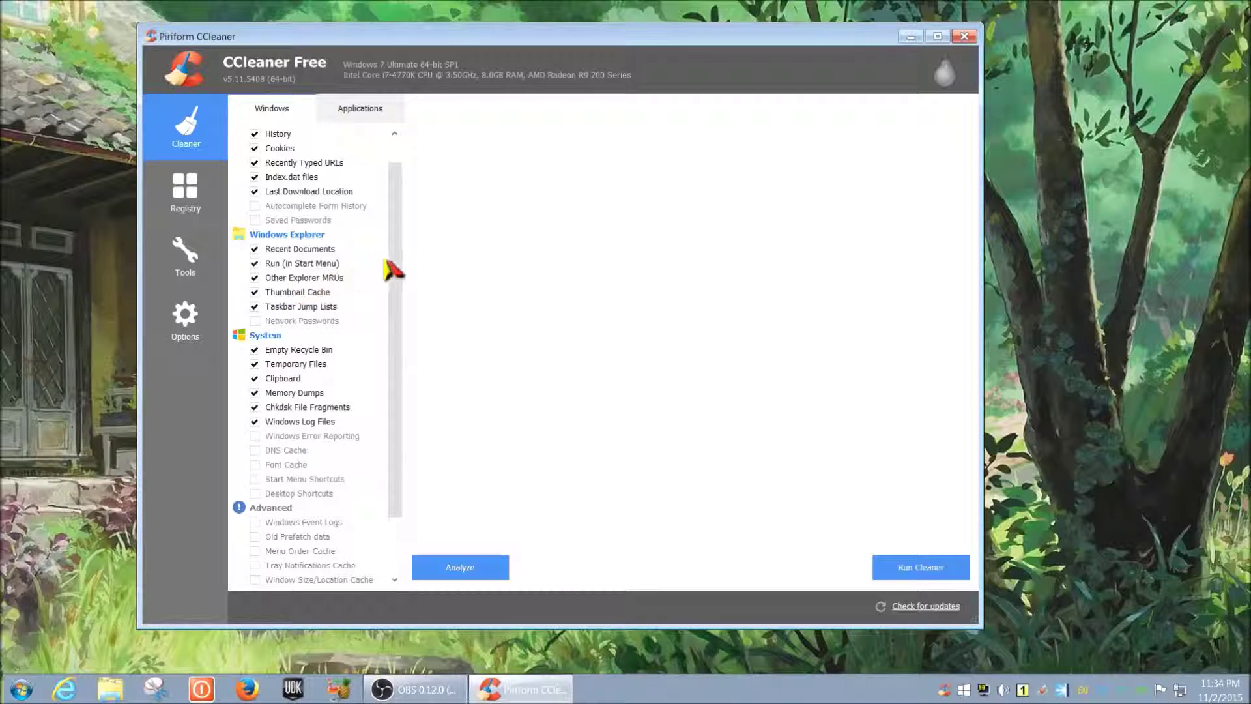
left_click_drag(391, 260, 392, 290)
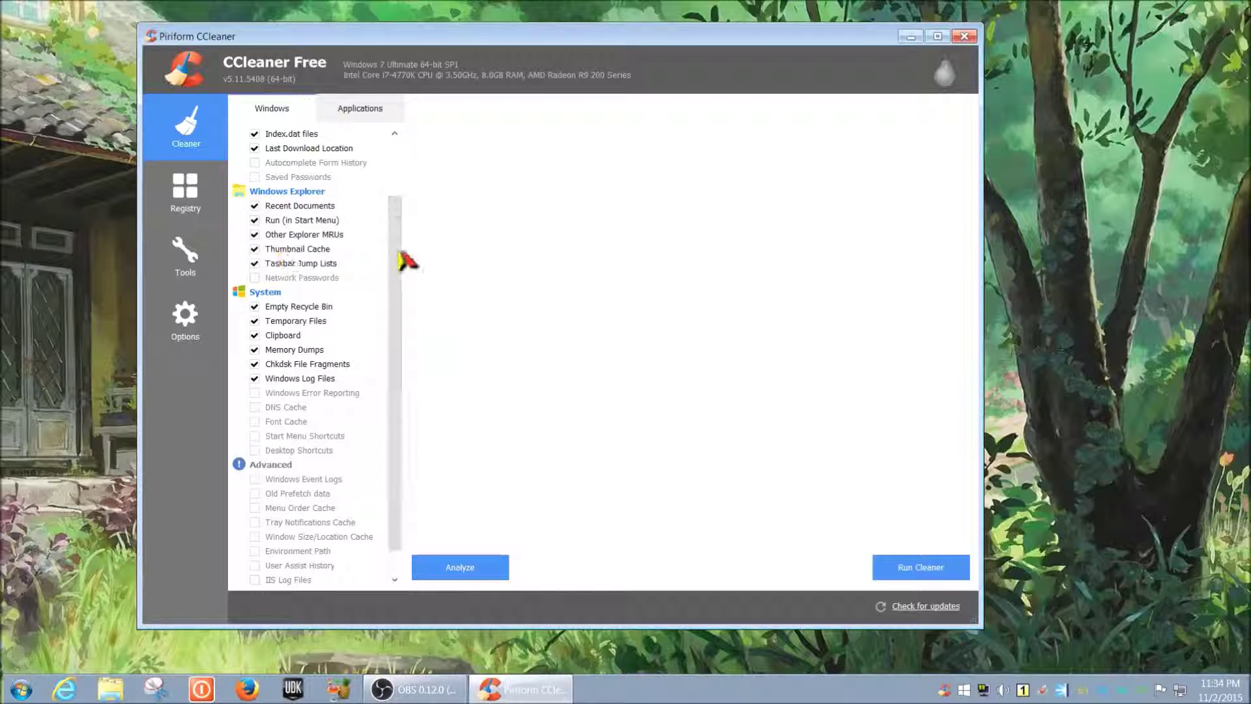
scroll(391, 271, "down", 1)
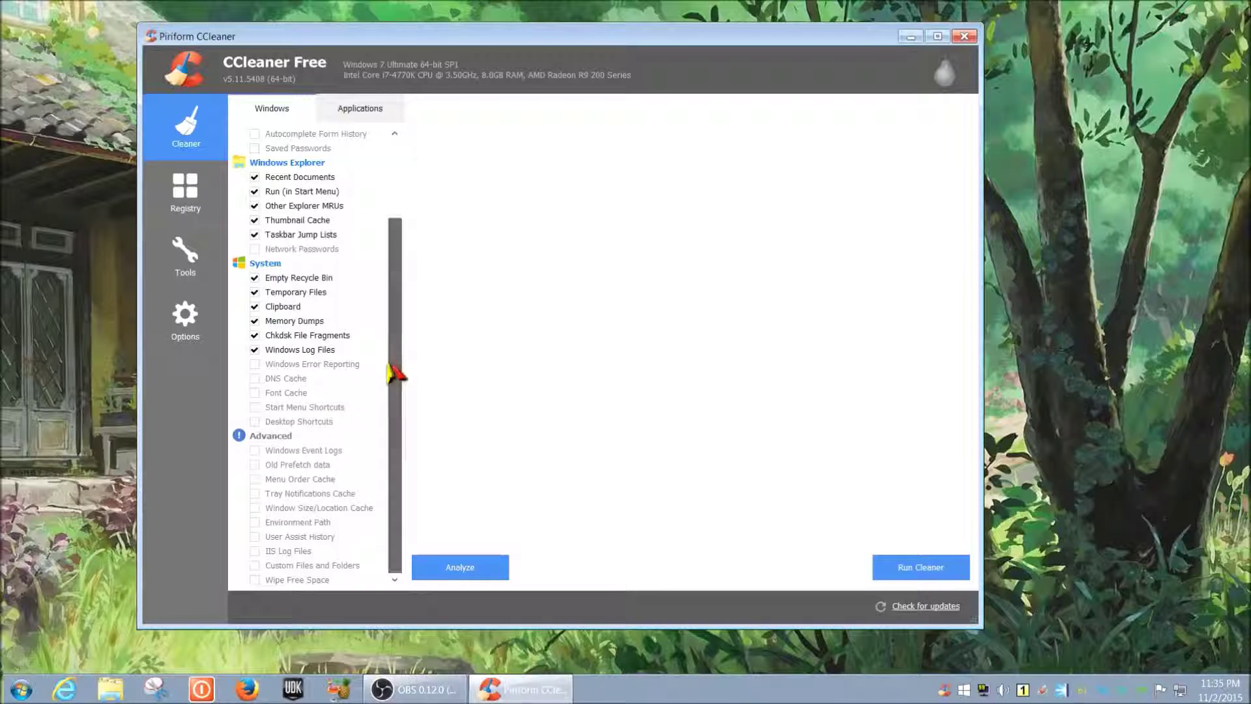
left_click(255, 394)
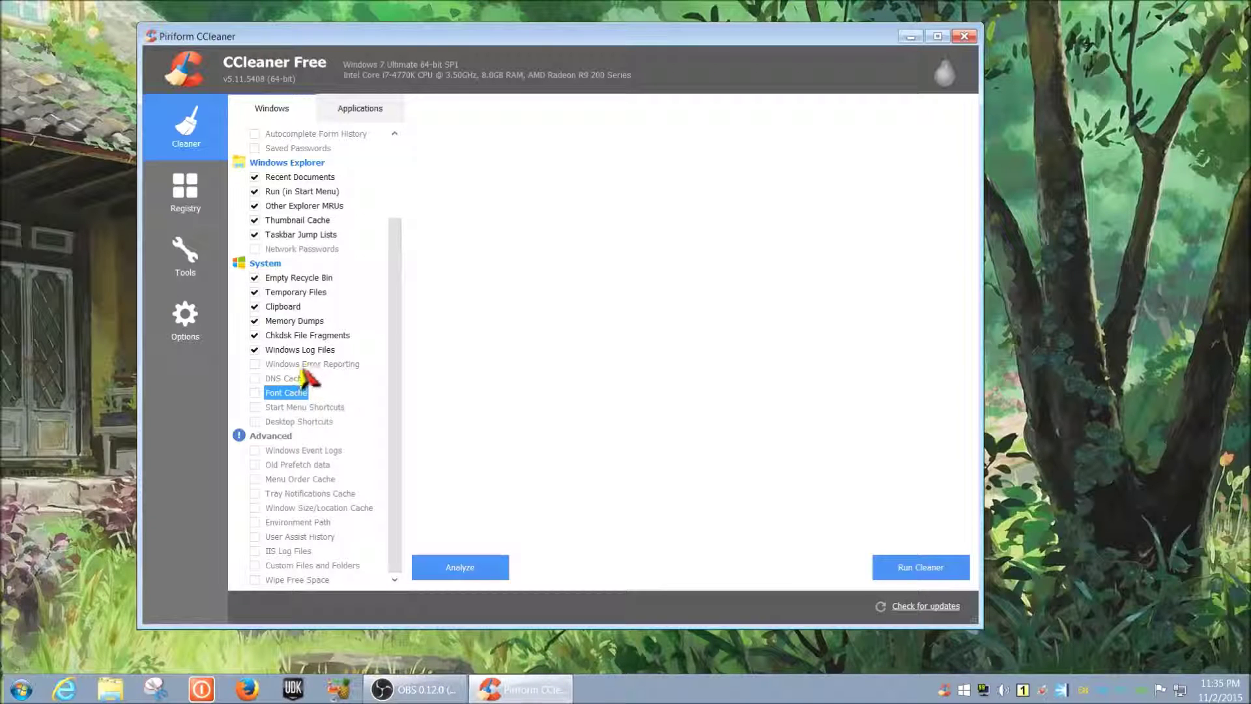
scroll(317, 375, "up", 3)
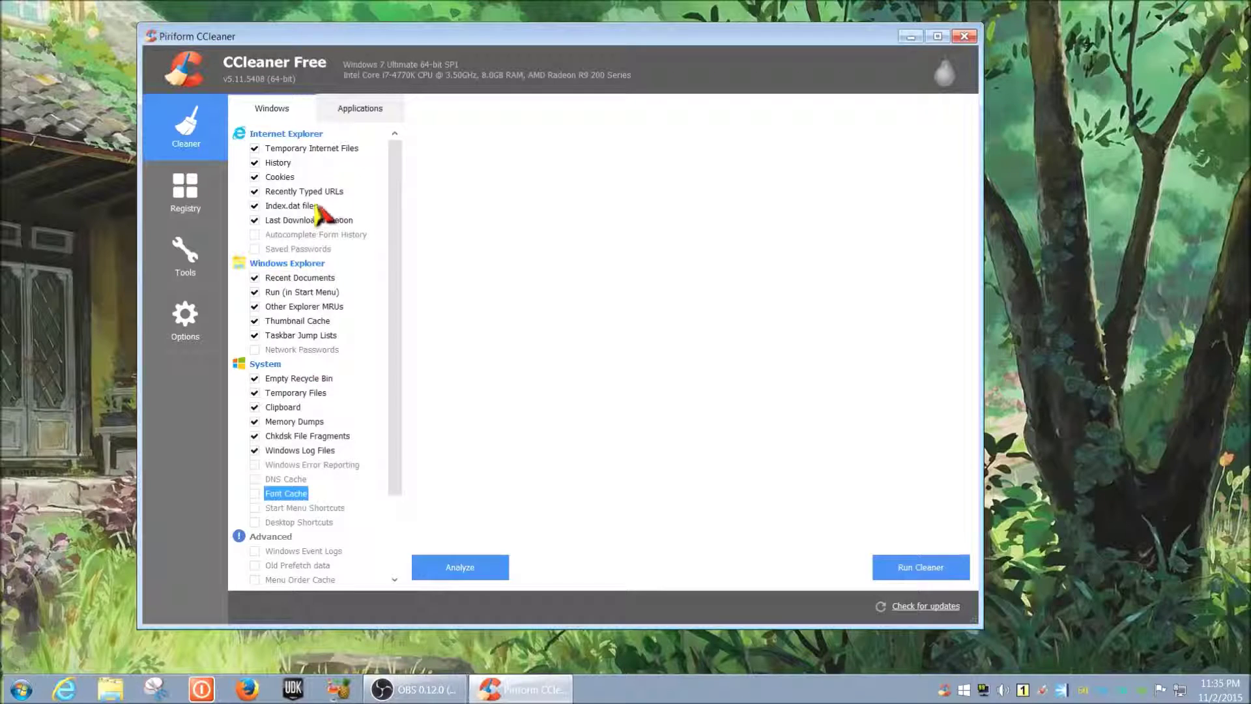
left_click(255, 235)
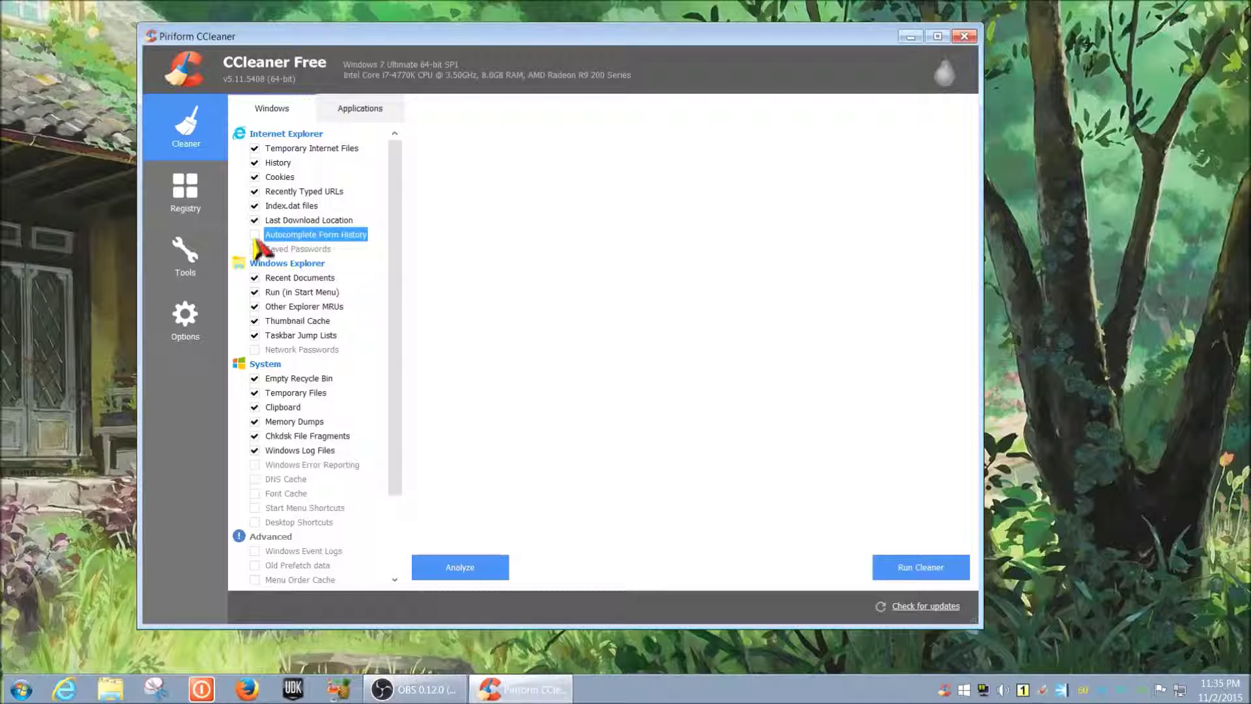
Tick Saved Passwords and acknowledge its password-loss warning
left_click(255, 249)
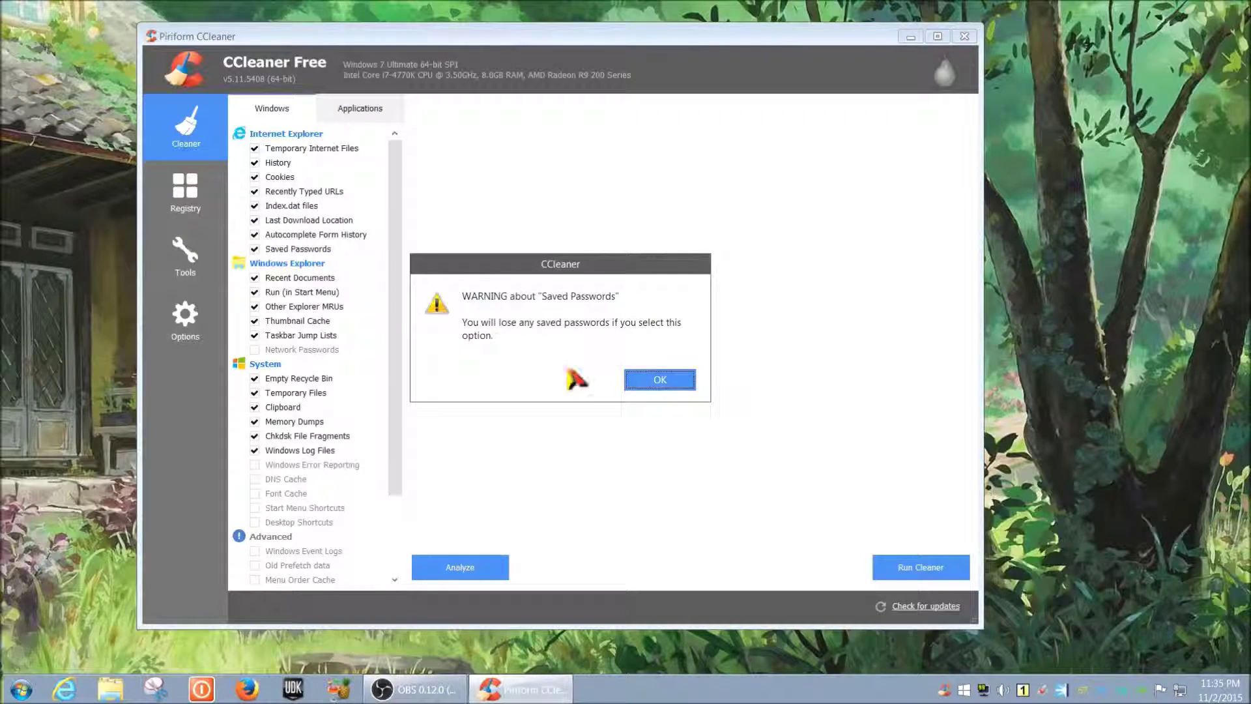
left_click_drag(632, 274, 528, 274)
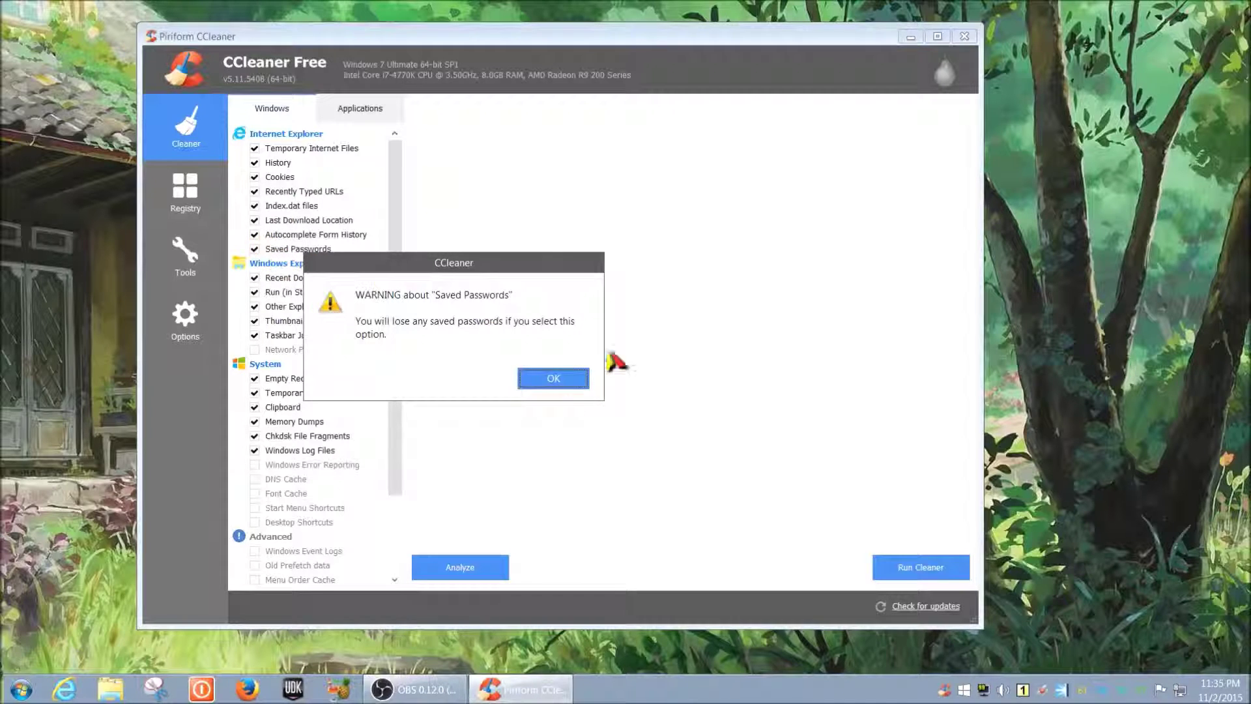
left_click(561, 383)
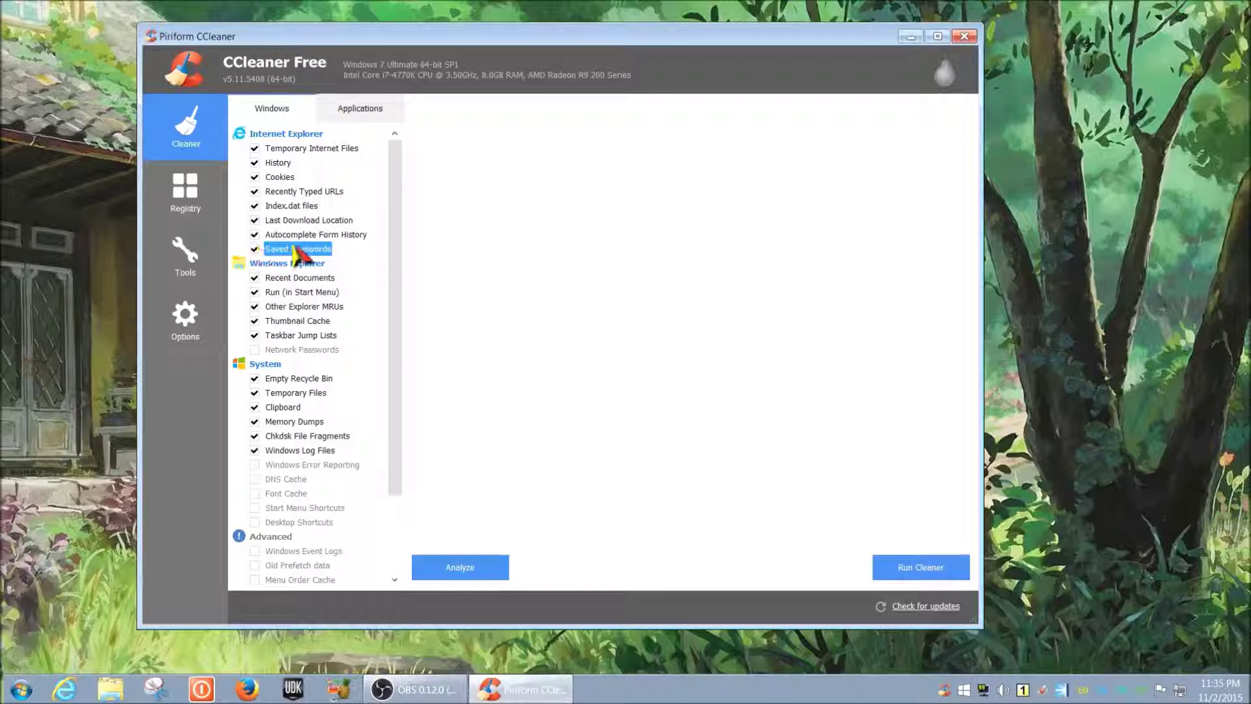
Tick Network Passwords, acknowledge its warning, and scroll through the rest of the list
left_click_drag(393, 264, 393, 306)
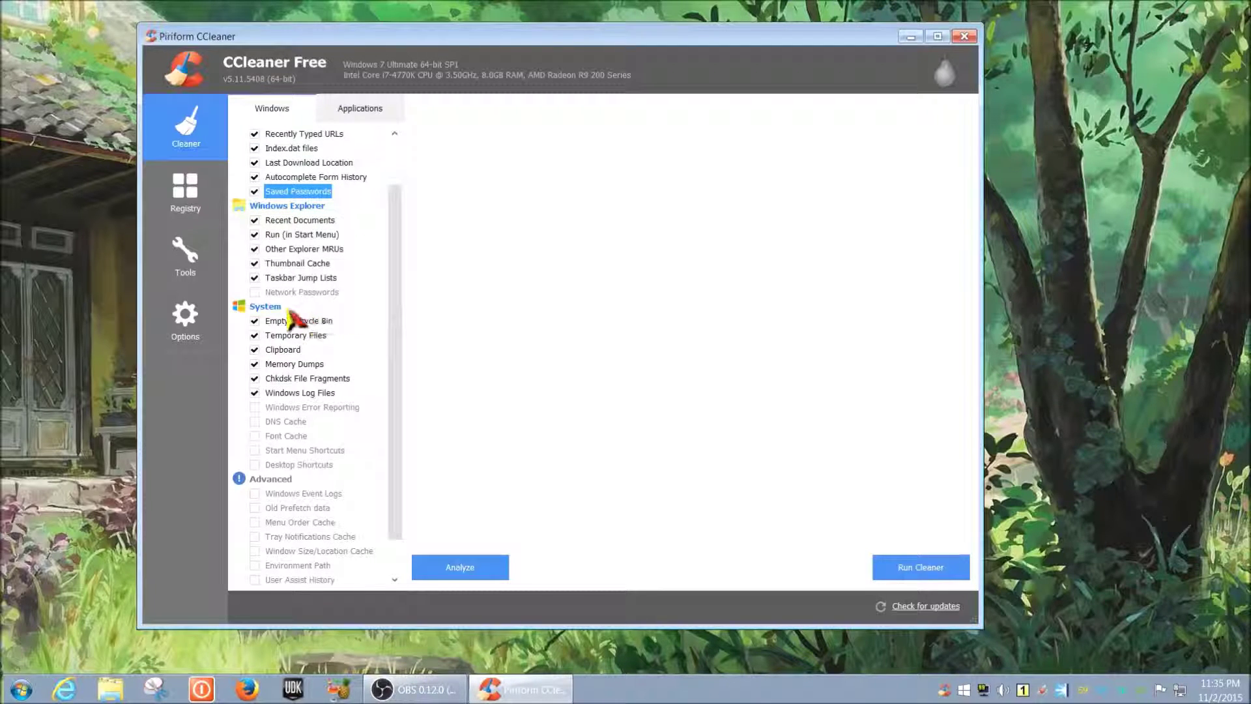
left_click(254, 292)
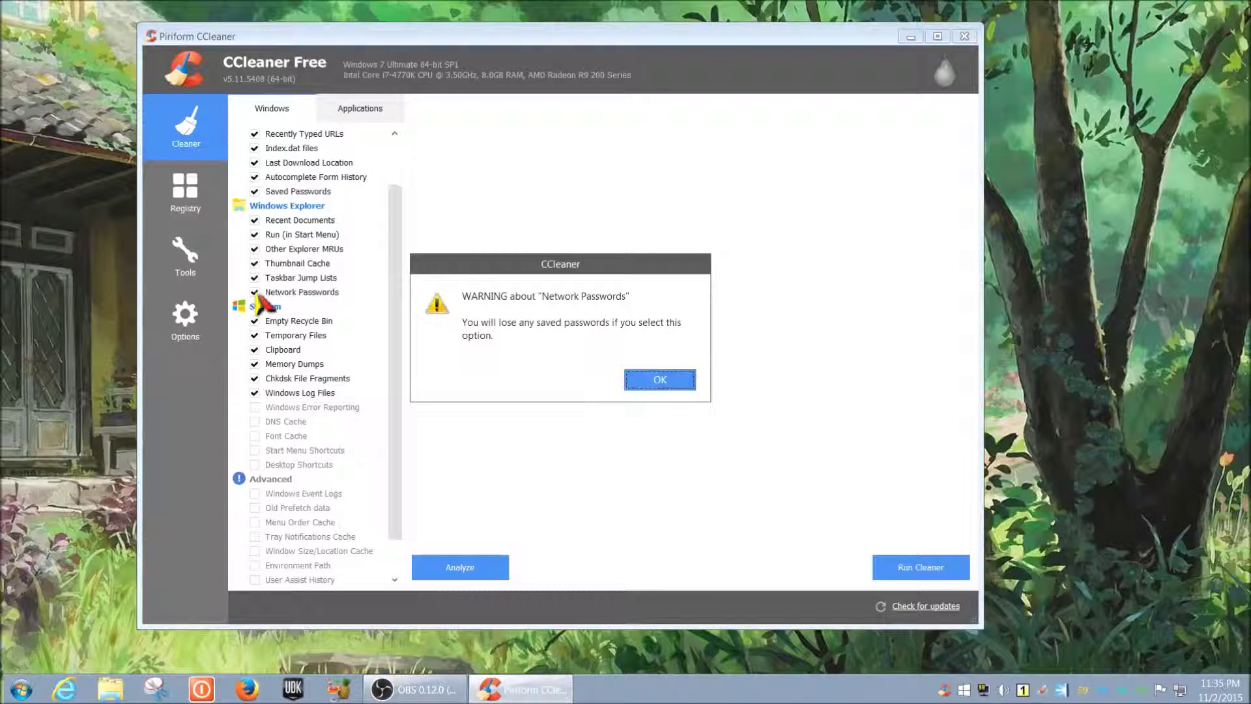
left_click(662, 385)
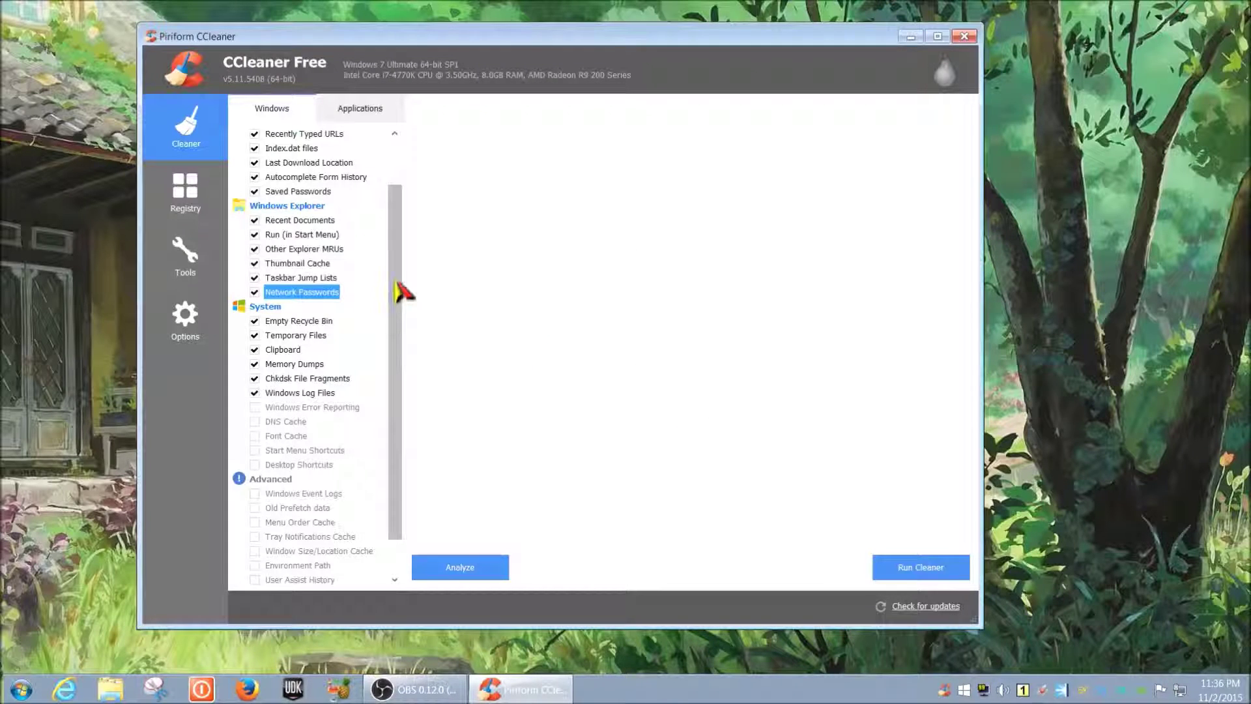
scroll(395, 288, "down", 1)
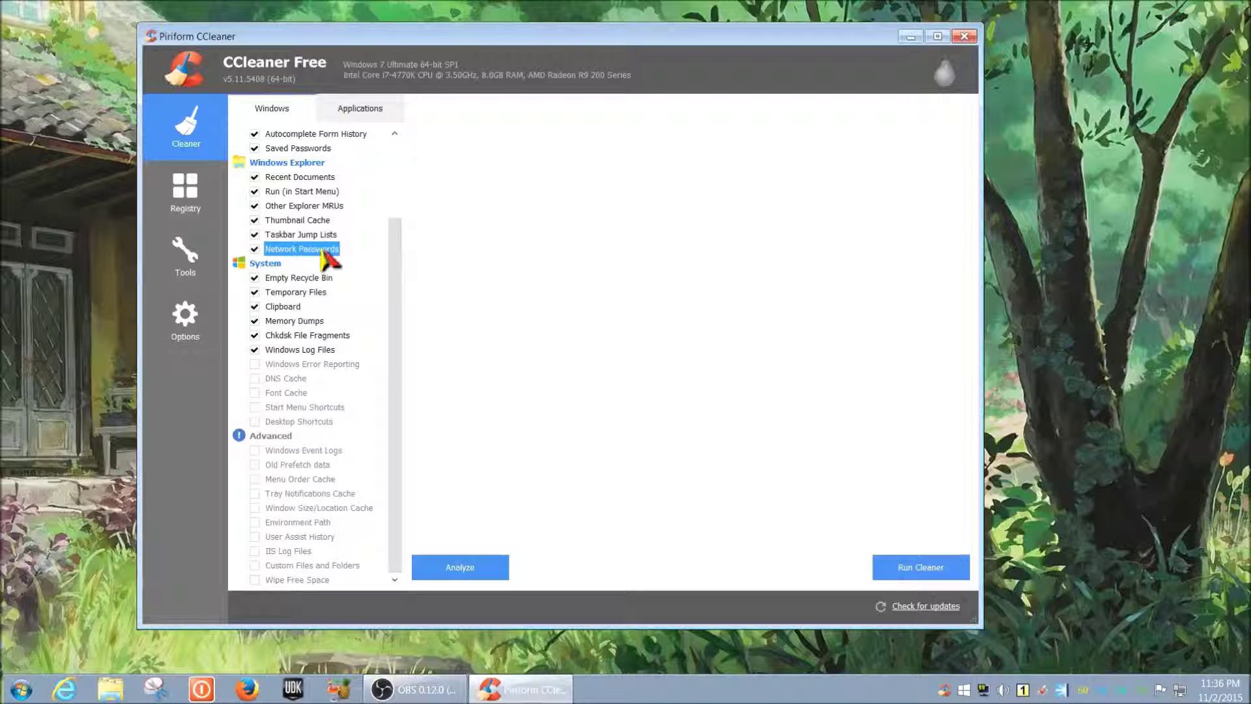
left_click_drag(405, 400, 415, 314)
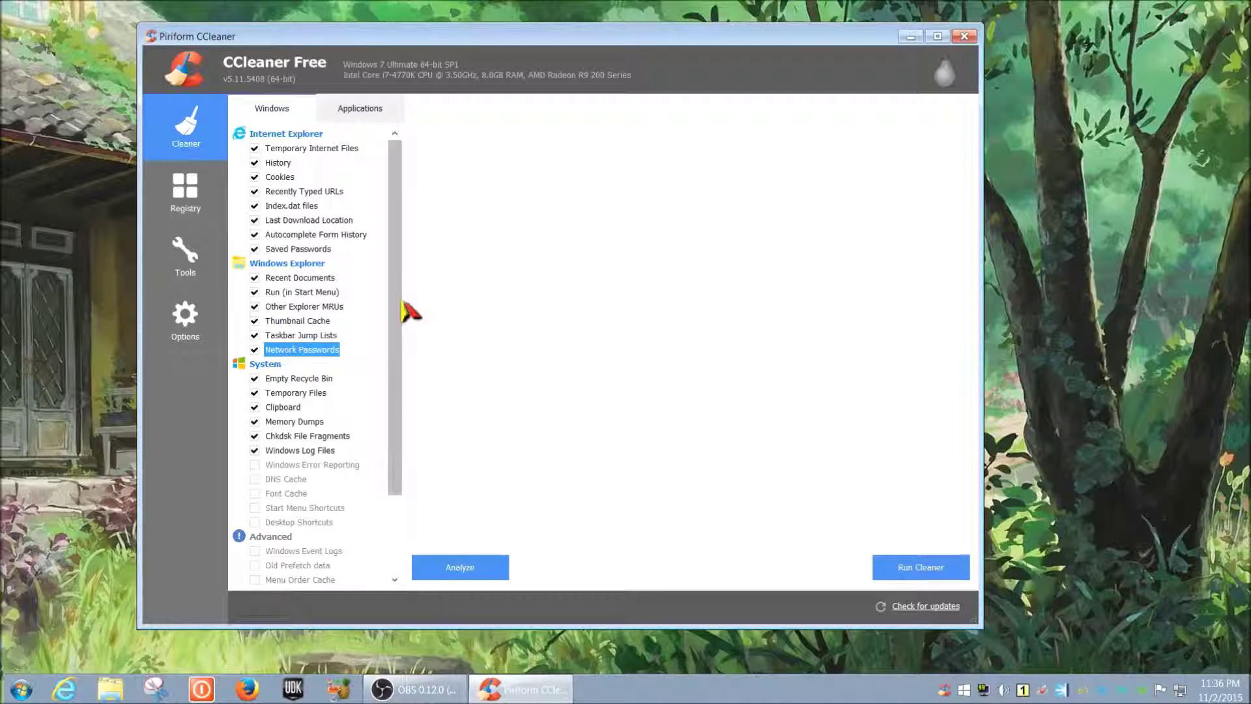
left_click_drag(397, 305, 399, 383)
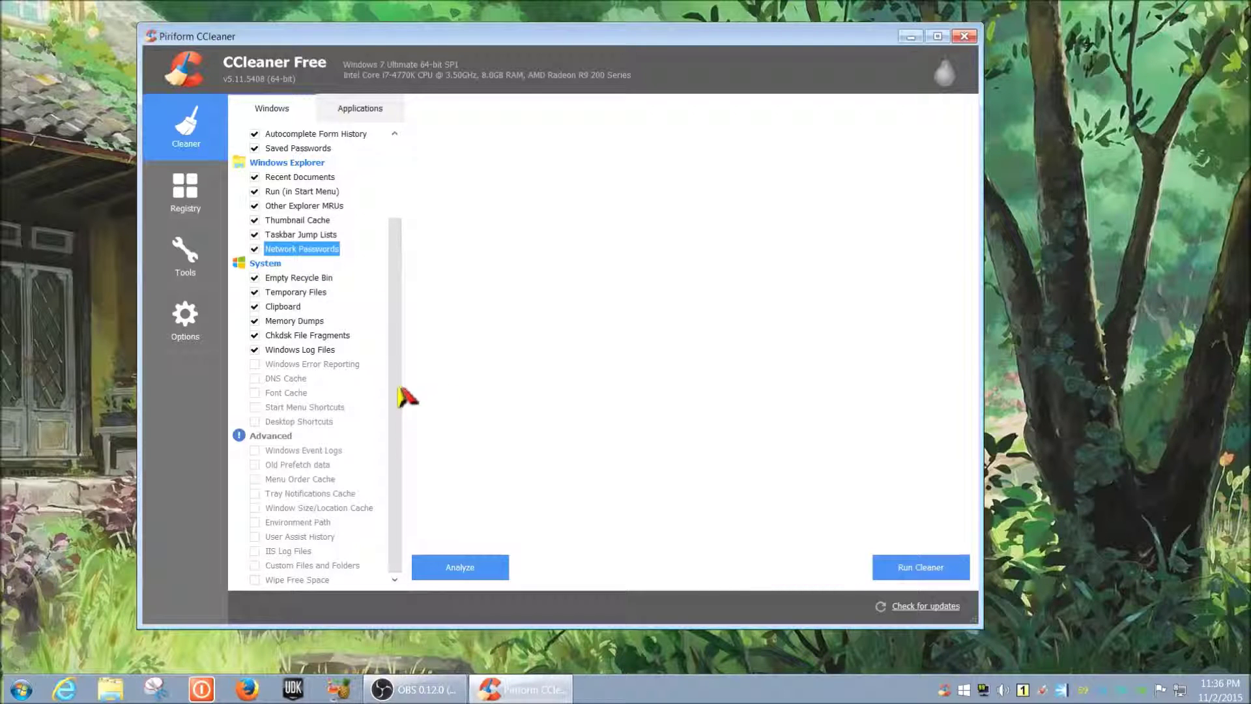
left_click_drag(399, 389, 385, 365)
Tick Windows Error Reporting and DNS Cache, then glance at the Applications list
left_click(254, 364)
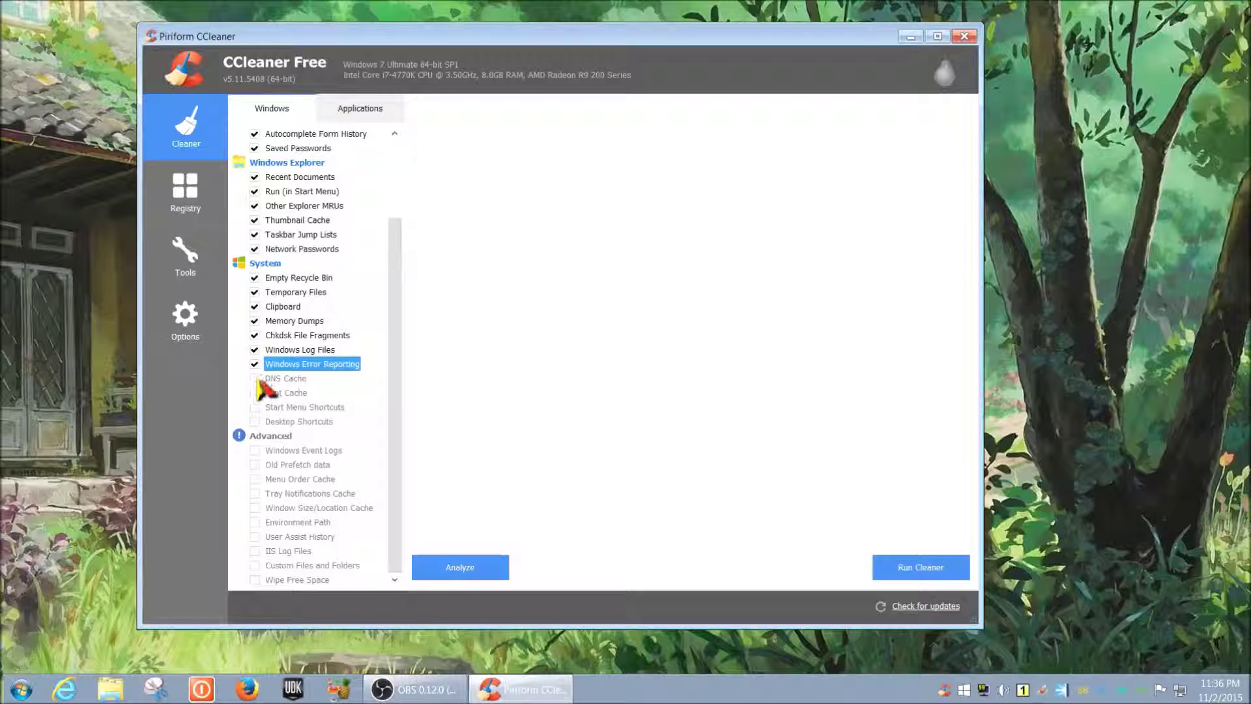
left_click(255, 380)
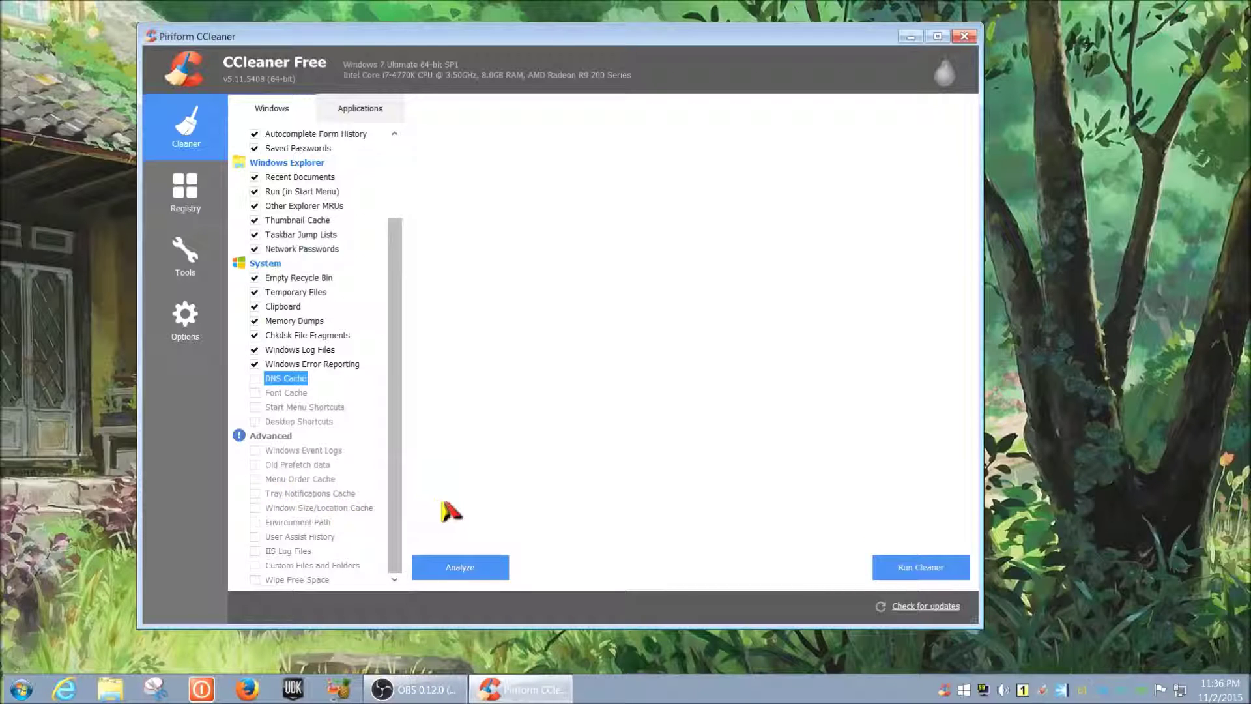
left_click(369, 117)
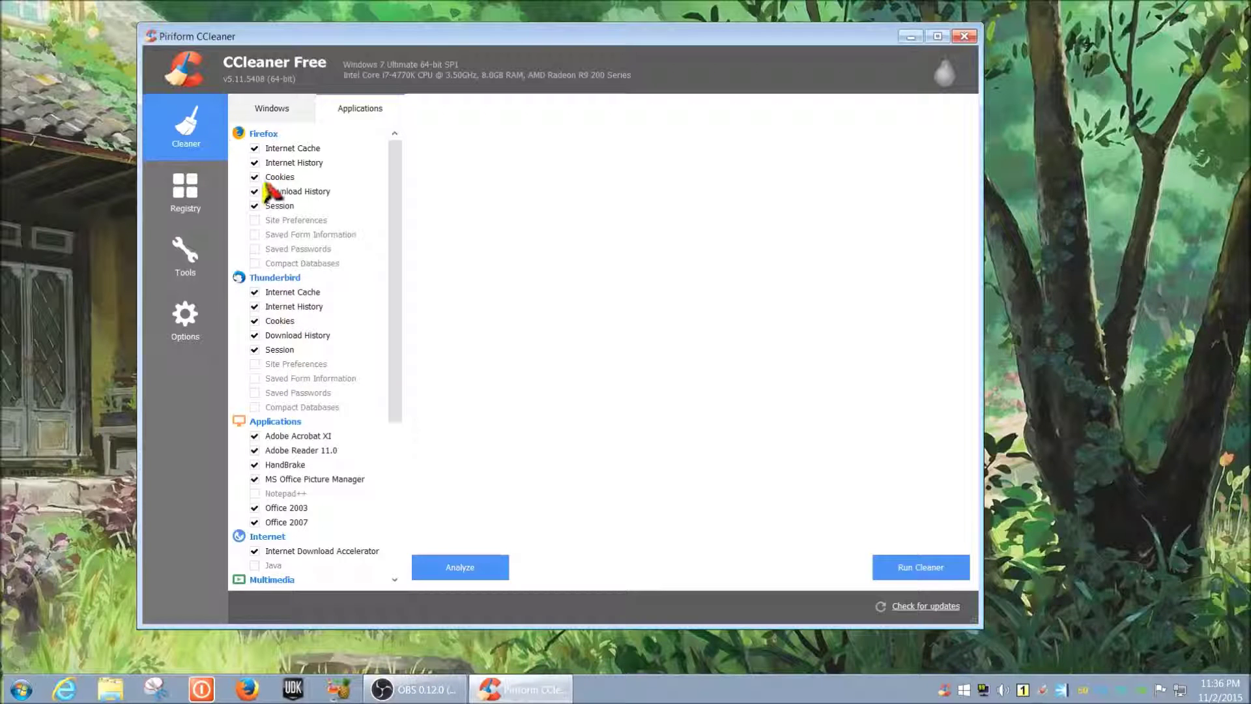
left_click(274, 108)
Tick Game Explorer in the Applications cleaning list
left_click_drag(399, 251, 407, 166)
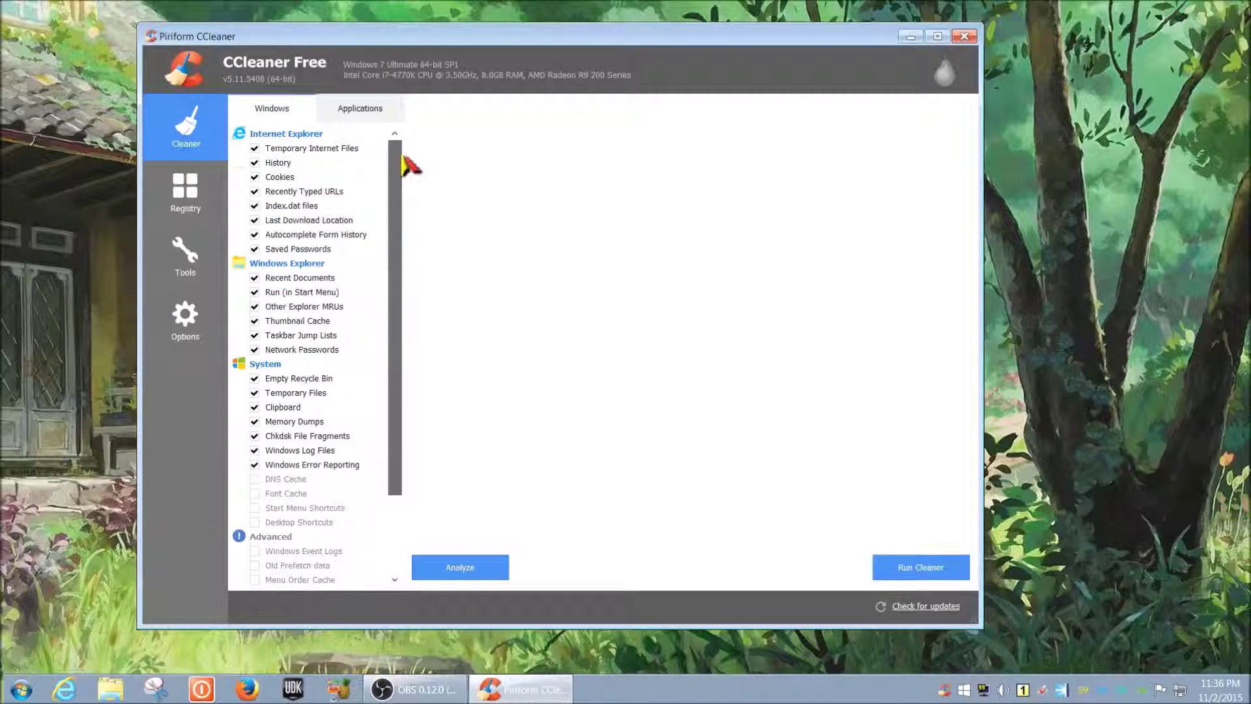
left_click(361, 108)
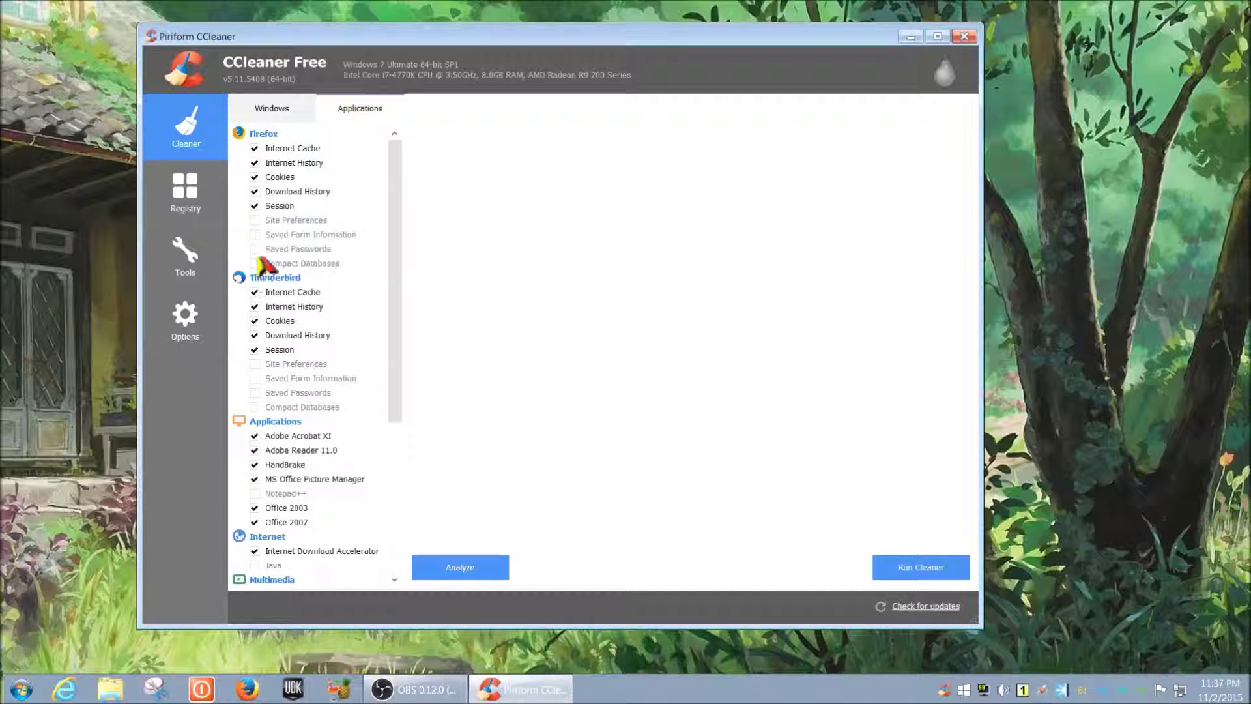
left_click_drag(393, 288, 393, 418)
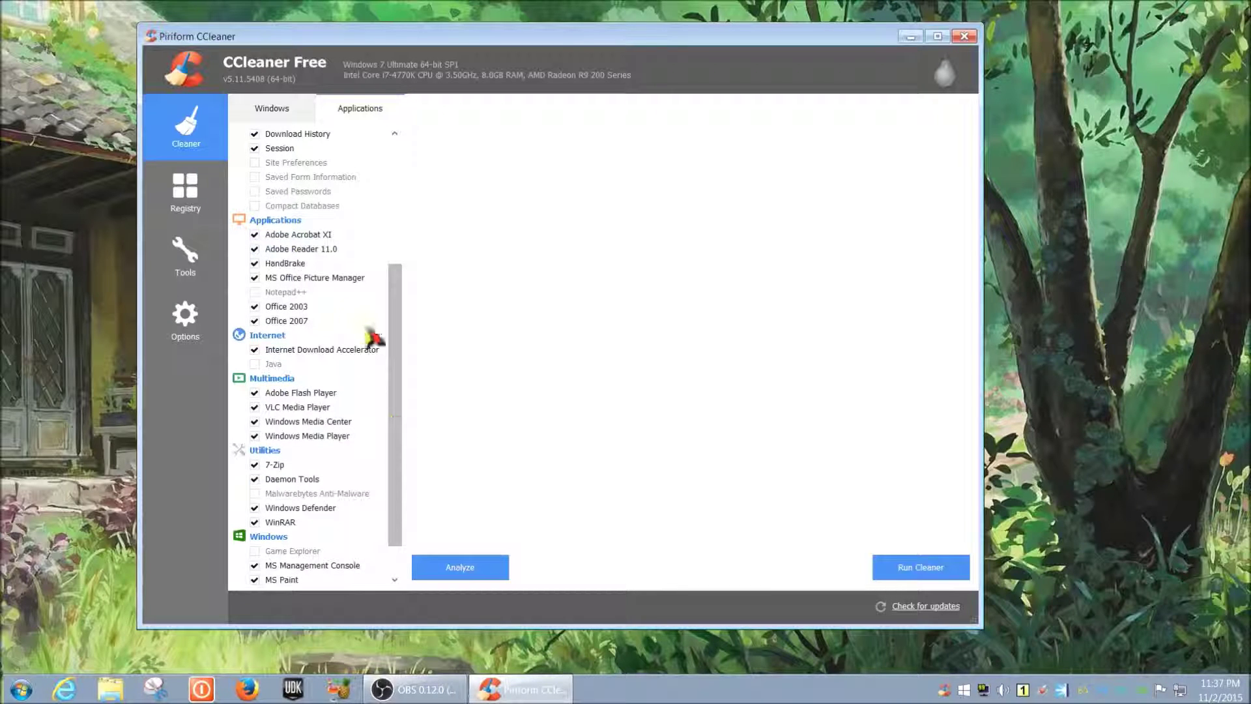
scroll(360, 321, "up", 1)
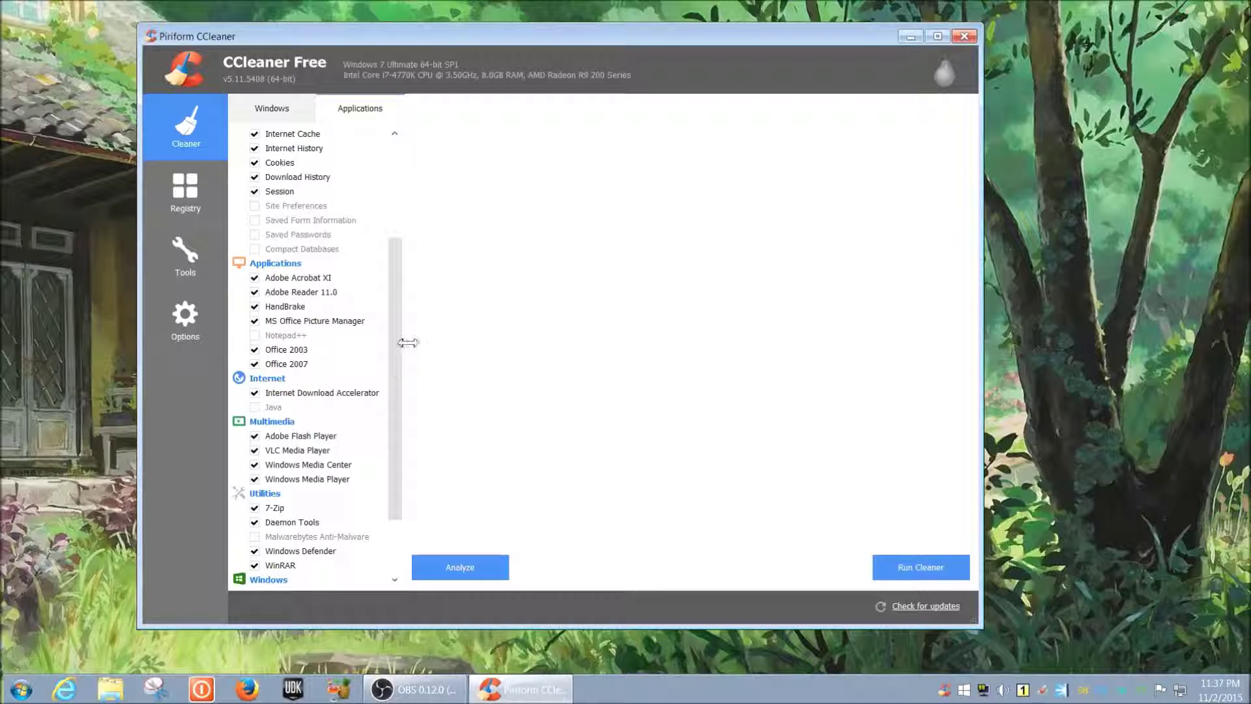
left_click_drag(399, 354, 391, 408)
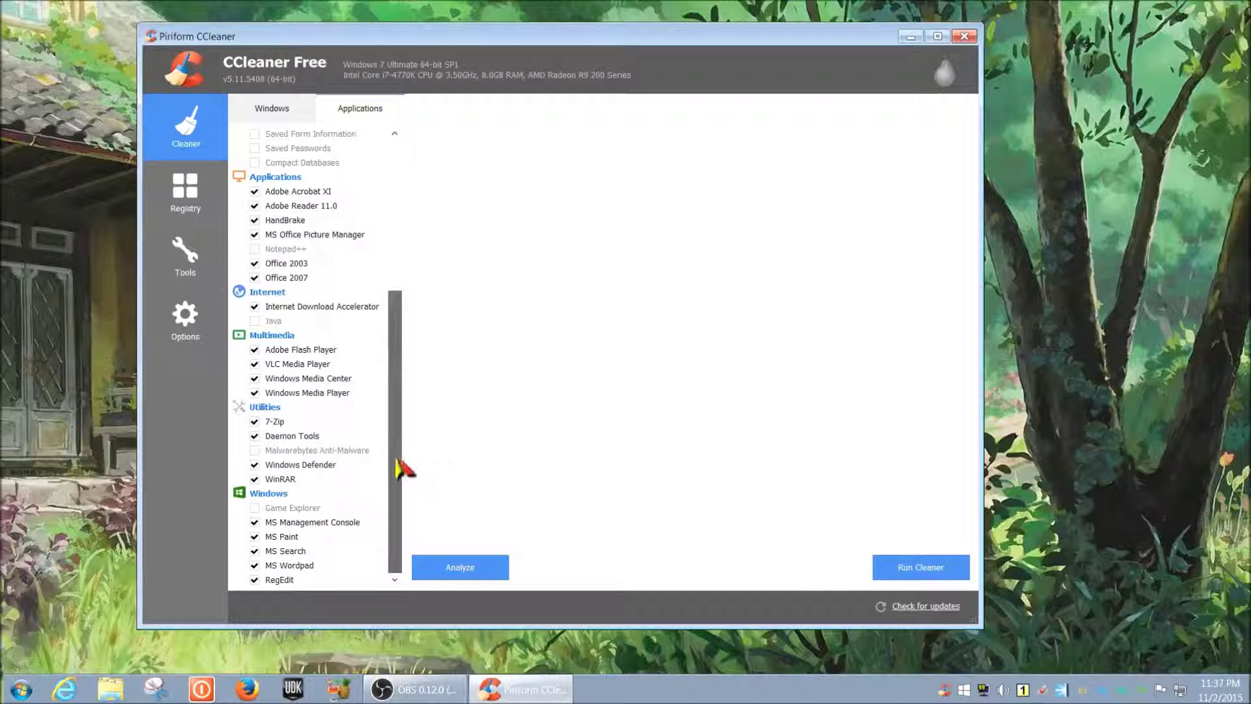
left_click(255, 509)
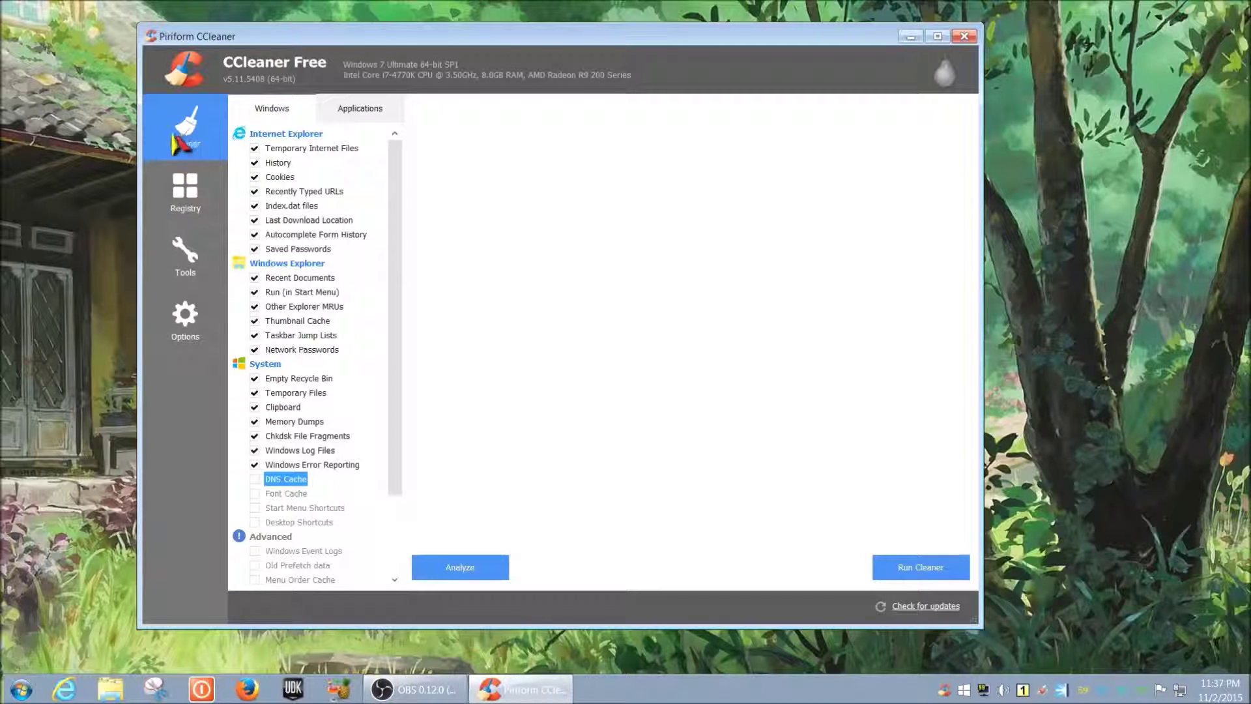
View the Registry Cleaner, then switch to the Tools section's Uninstall list
left_click(190, 219)
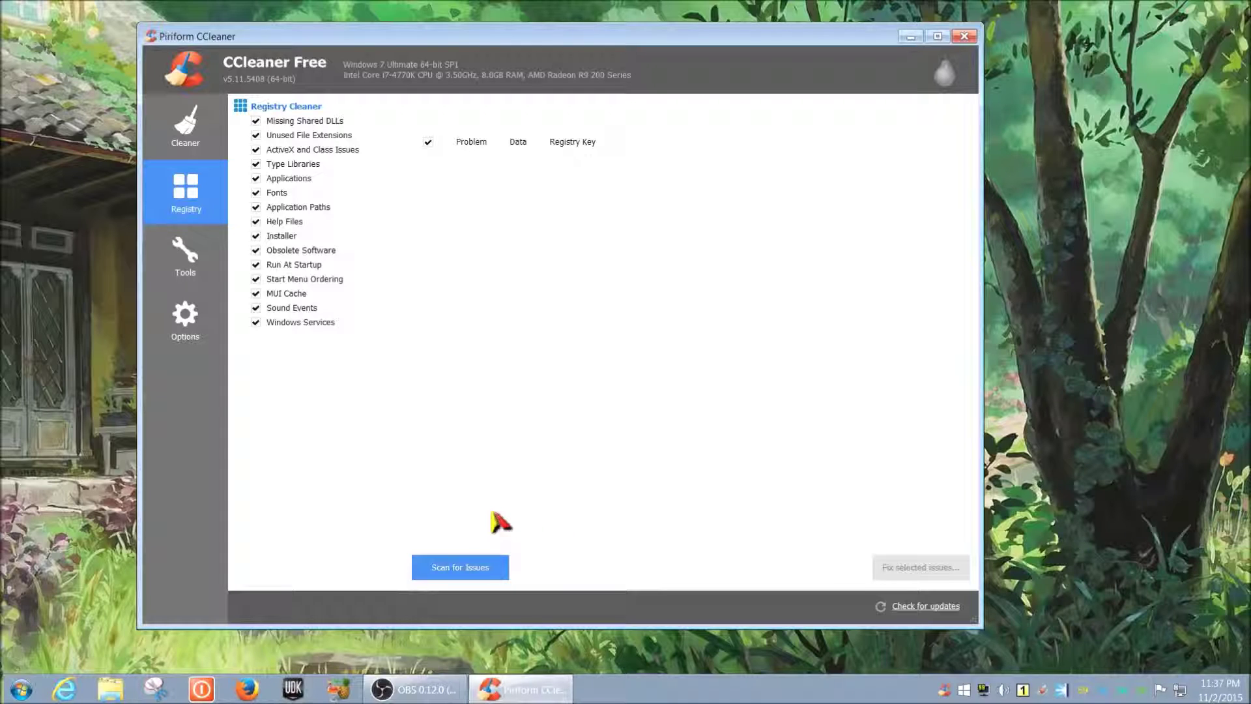
left_click(191, 262)
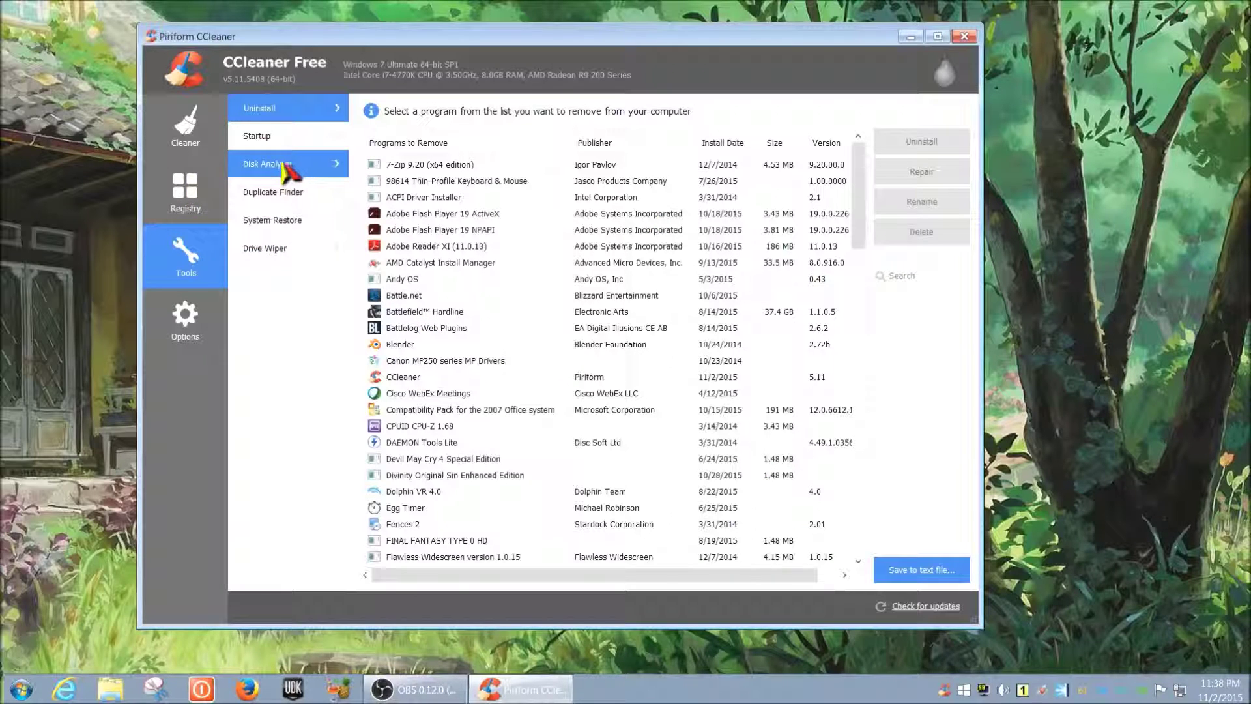
Browse the Tools pages: Disk Analyzer, Duplicate Finder, System Restore, Drive Wiper, Uninstall and Startup
left_click(287, 171)
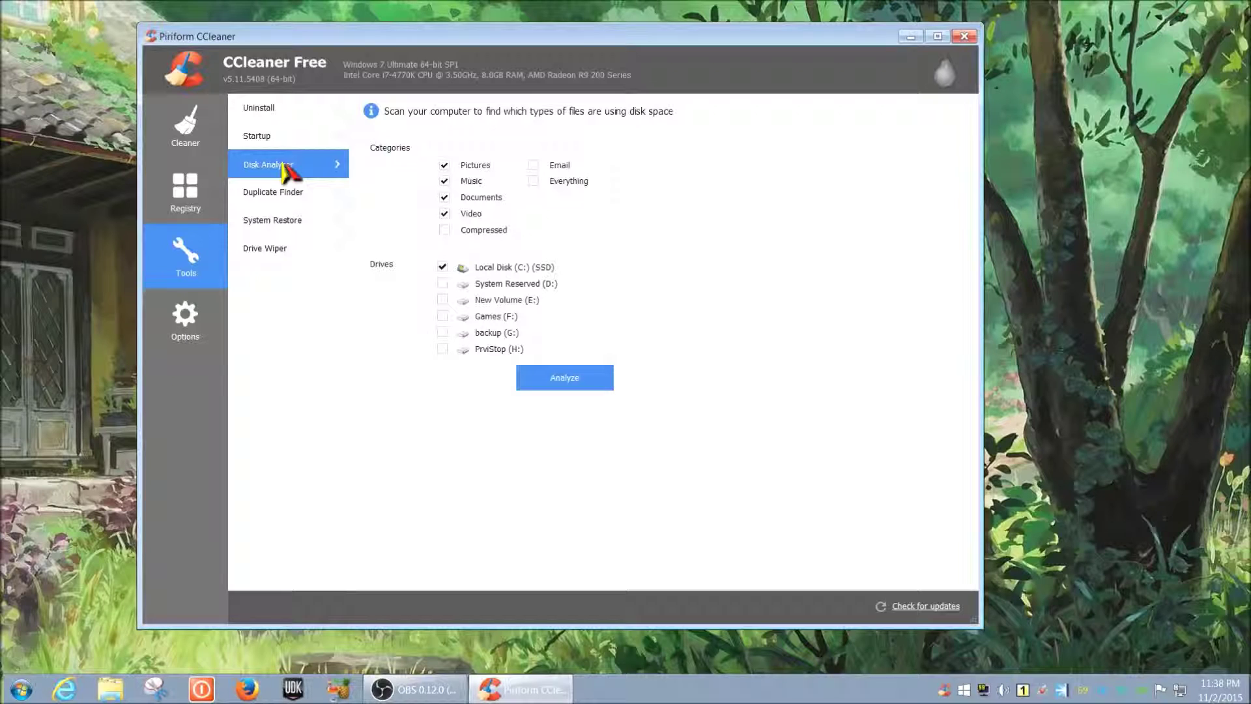
left_click(264, 199)
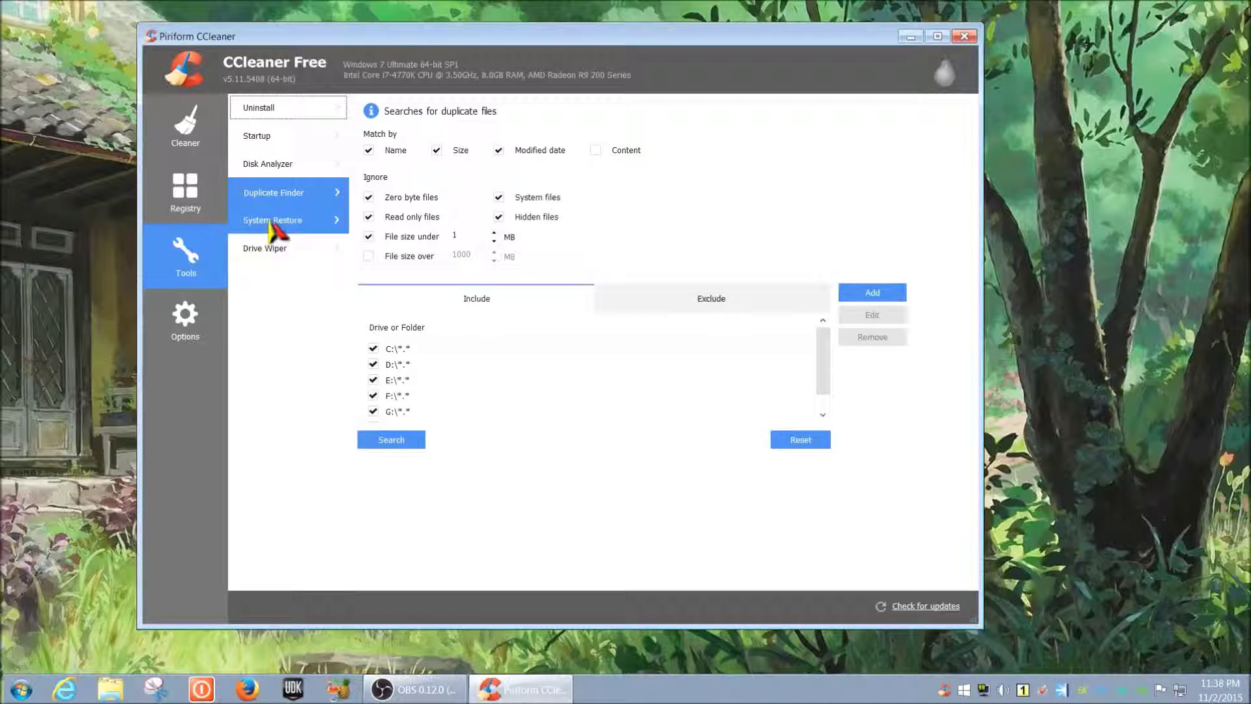
left_click(273, 224)
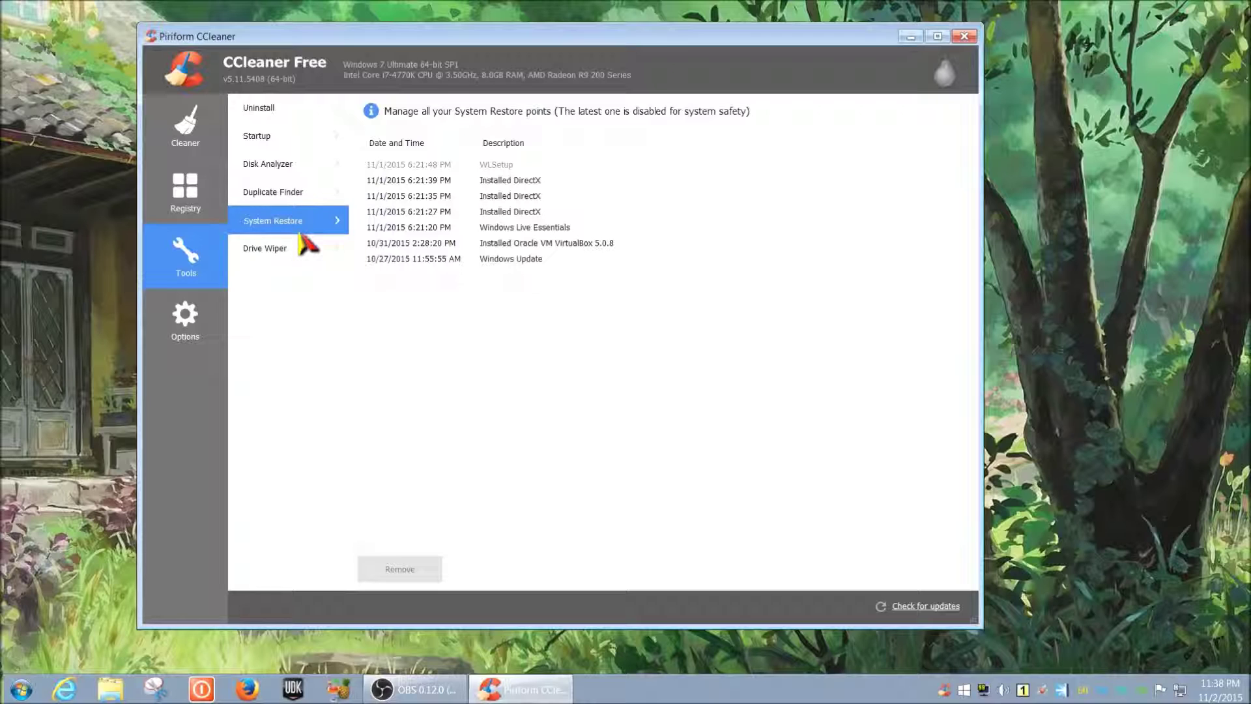
left_click(272, 255)
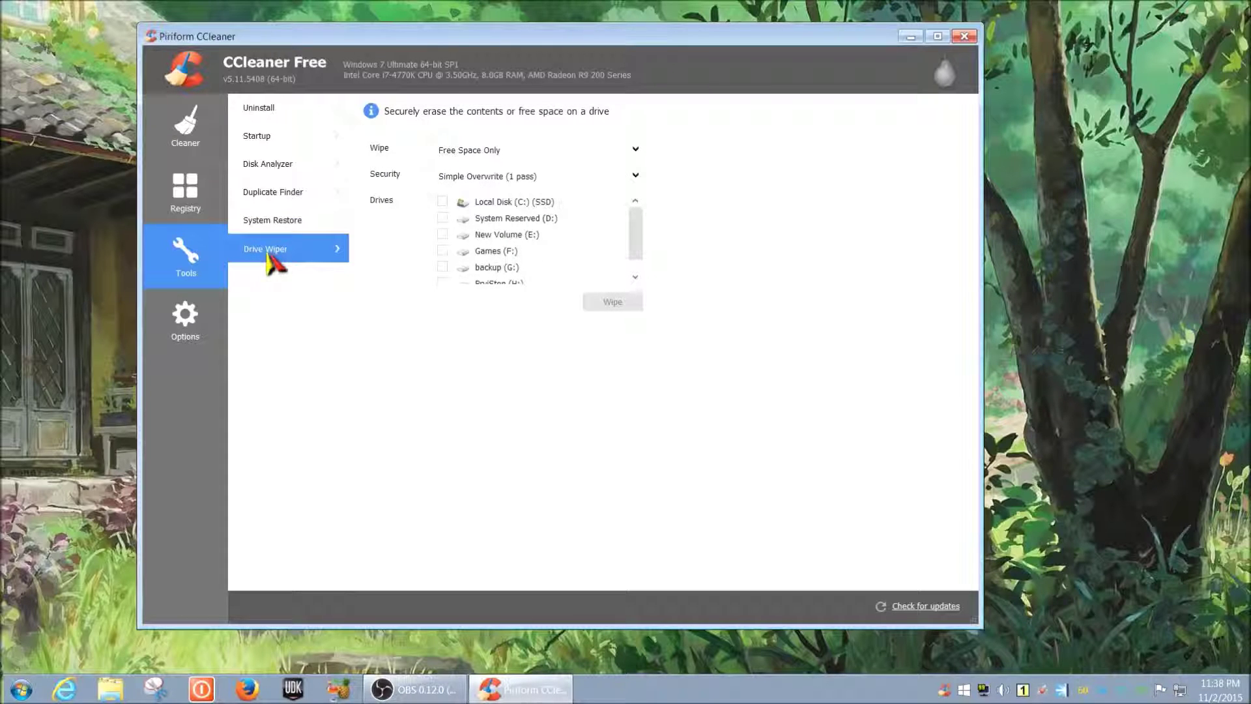
left_click(284, 166)
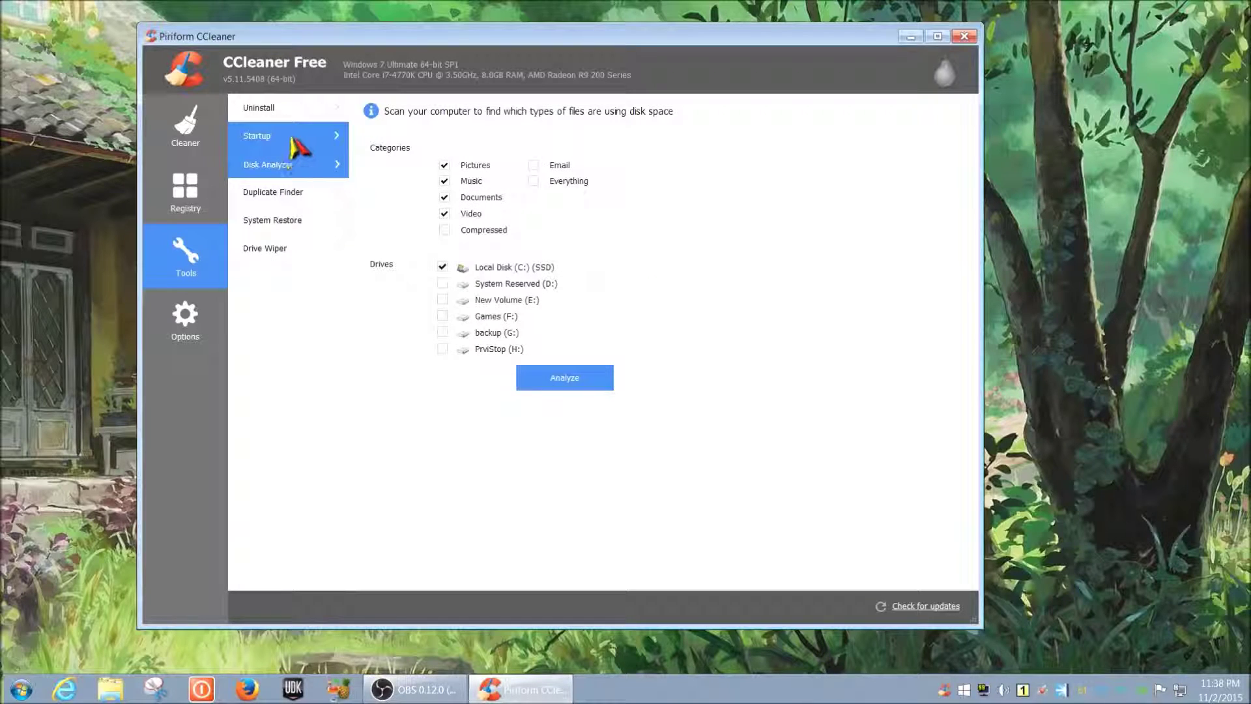
left_click(294, 142)
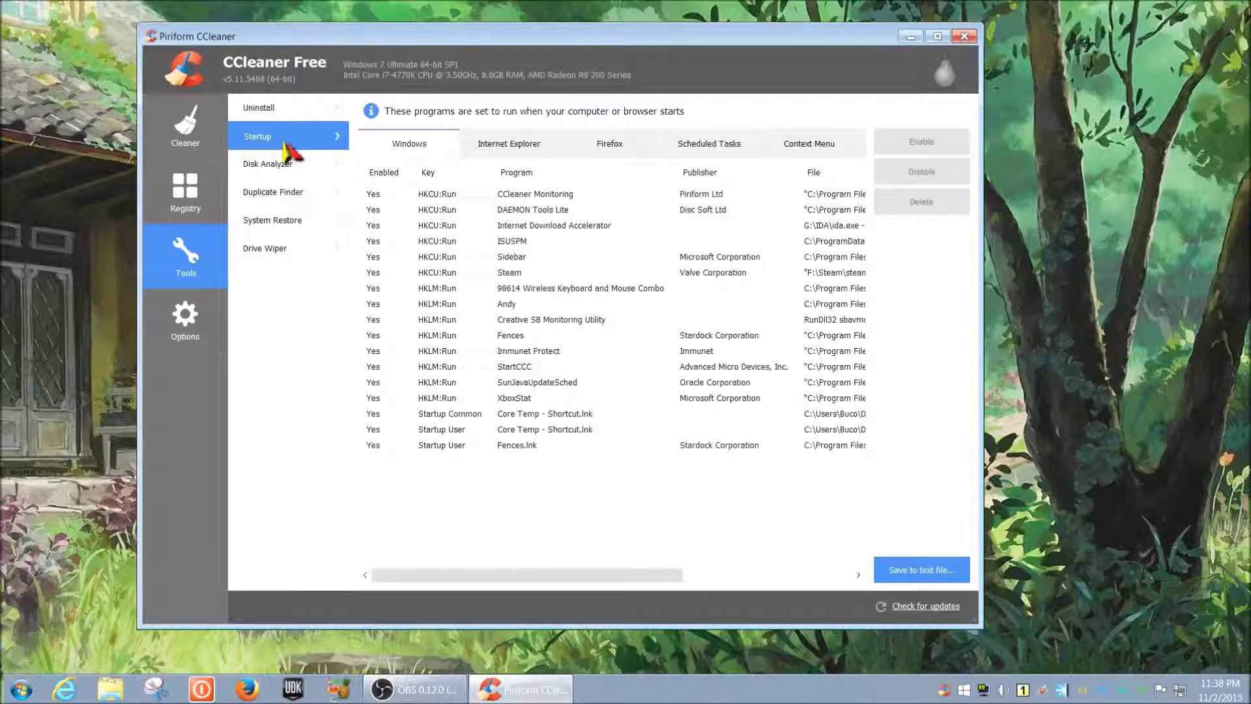
left_click(326, 113)
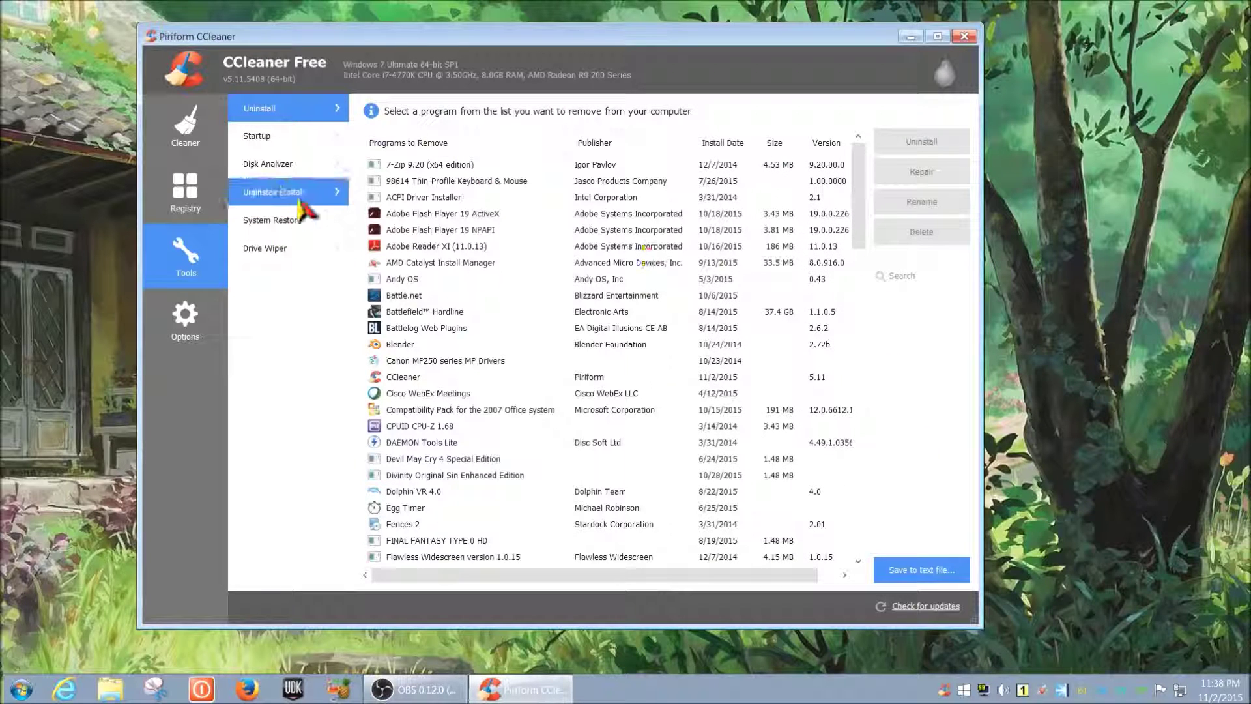
left_click(297, 138)
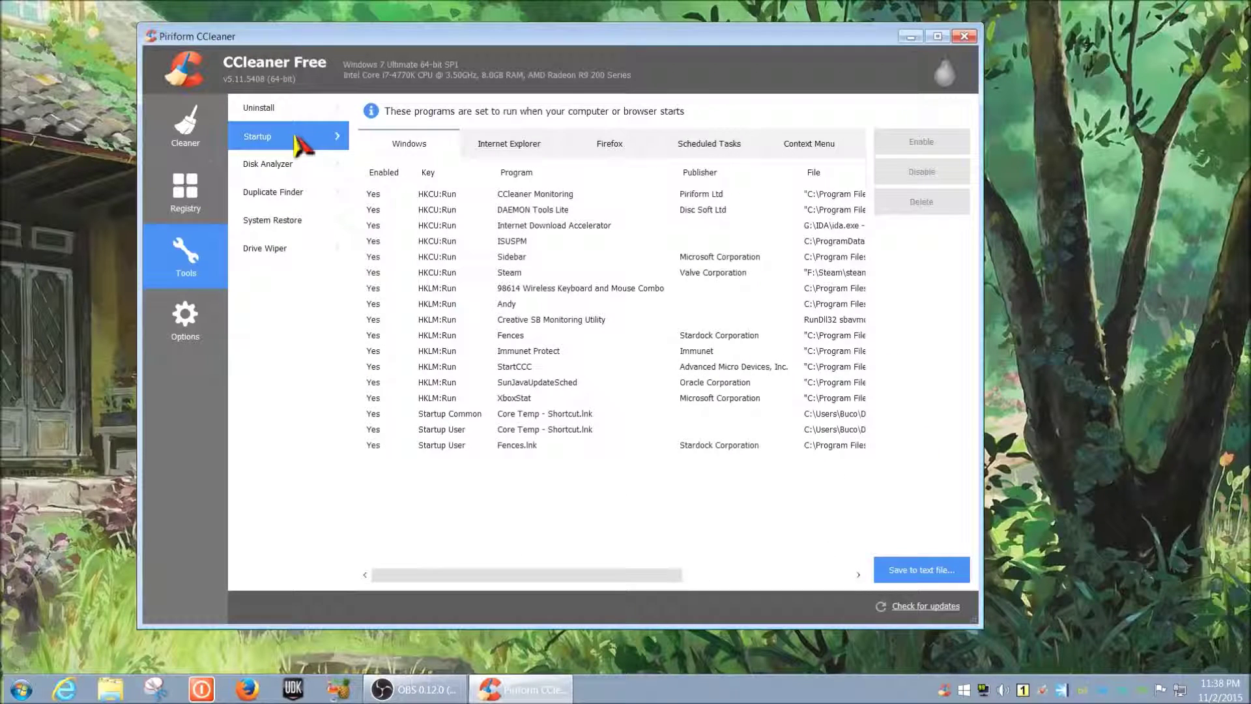
Cycle through Startup's Internet Explorer, Firefox and Scheduled Tasks tabs back to Windows, then reopen Disk Analyzer
left_click(521, 147)
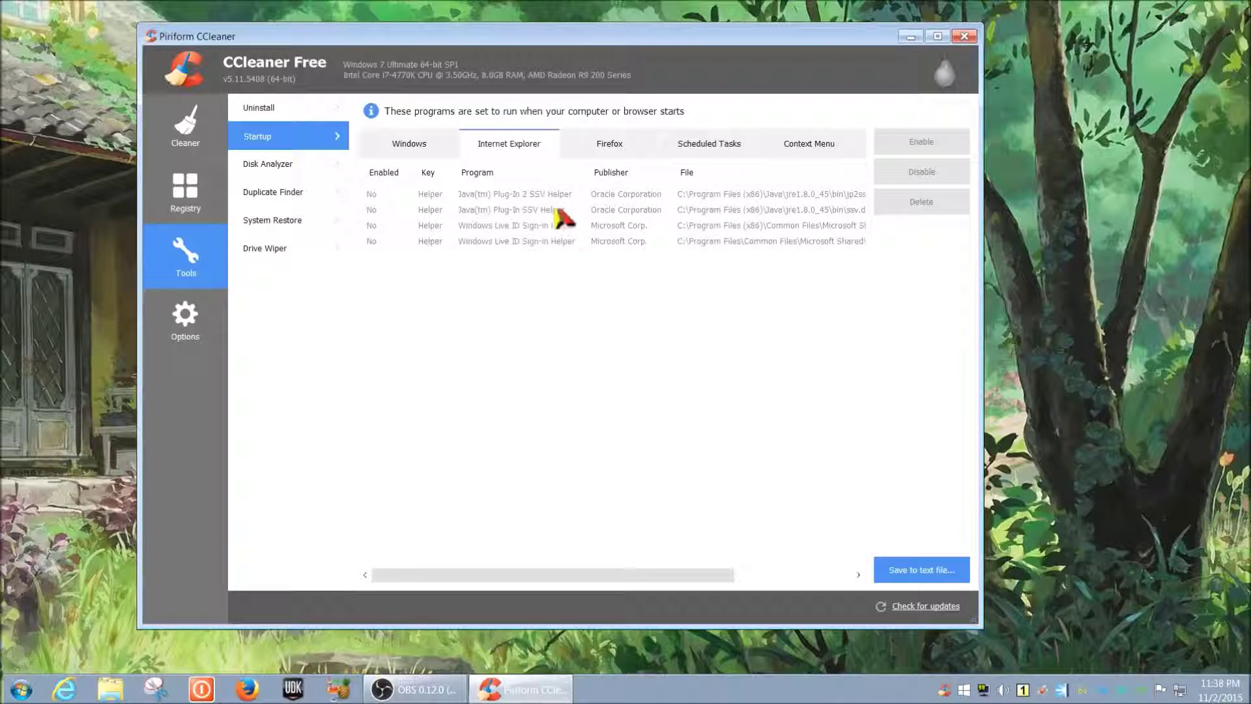
left_click(622, 152)
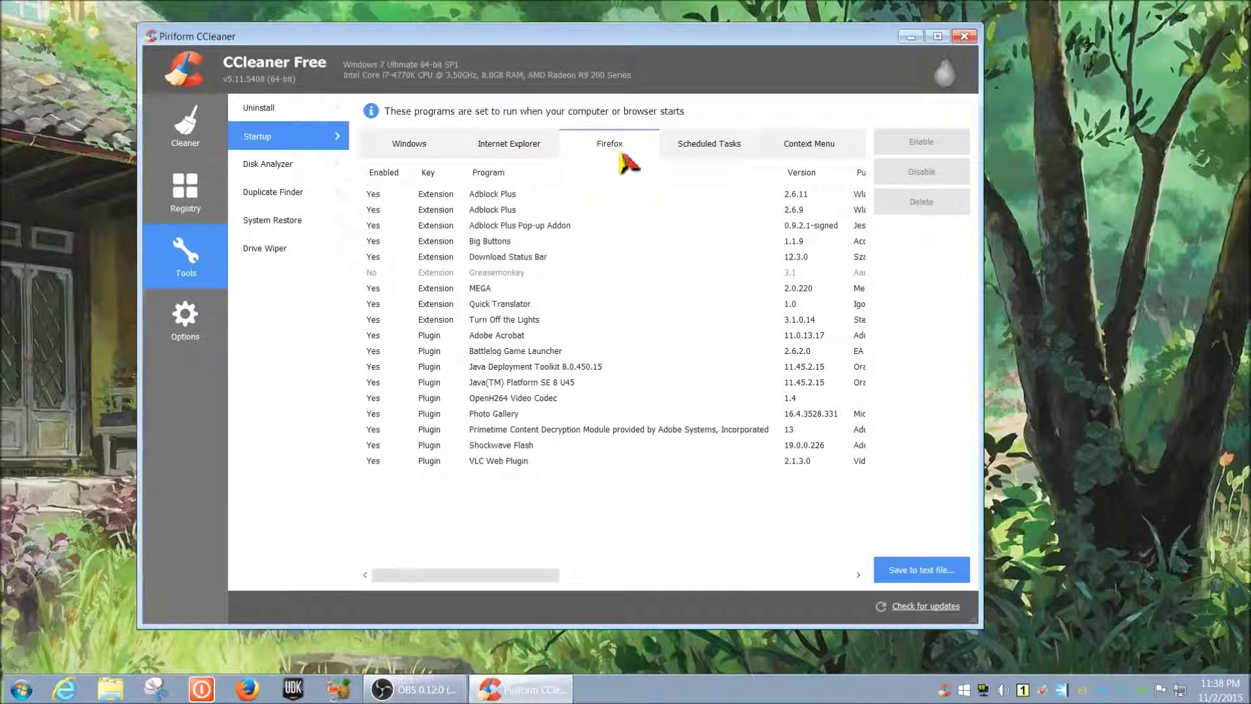
left_click(710, 154)
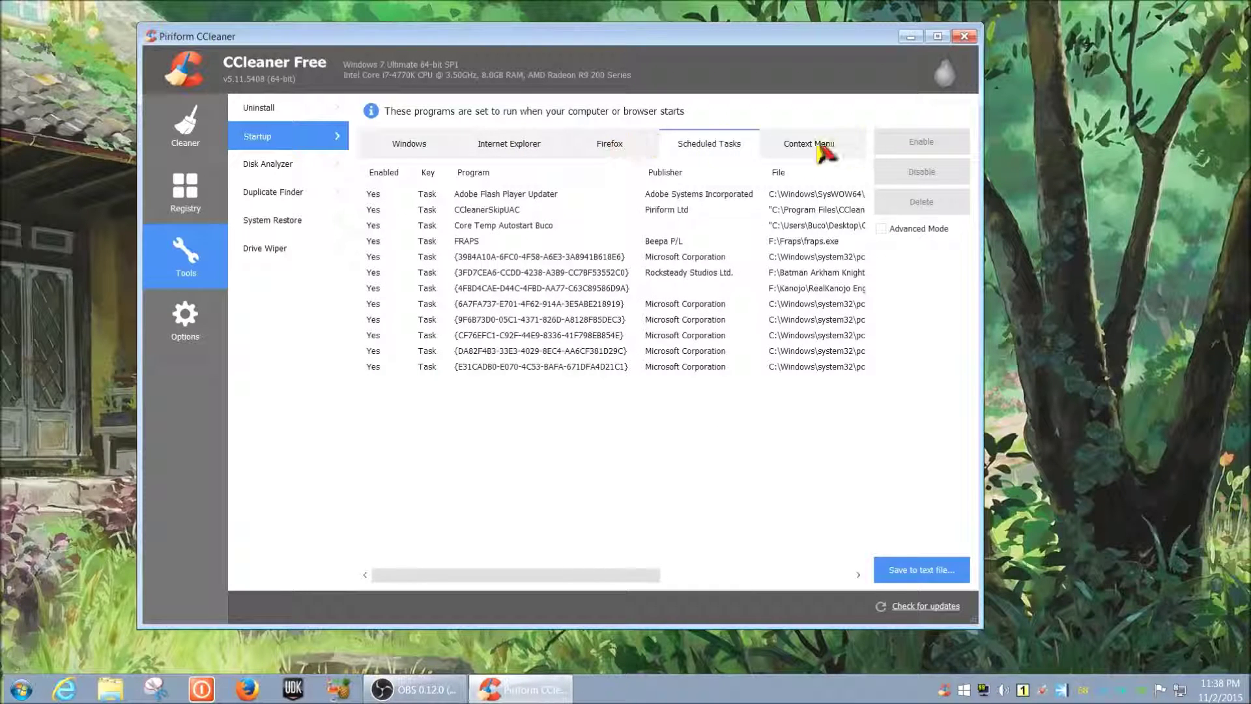
left_click(610, 150)
left_click(497, 152)
left_click(443, 156)
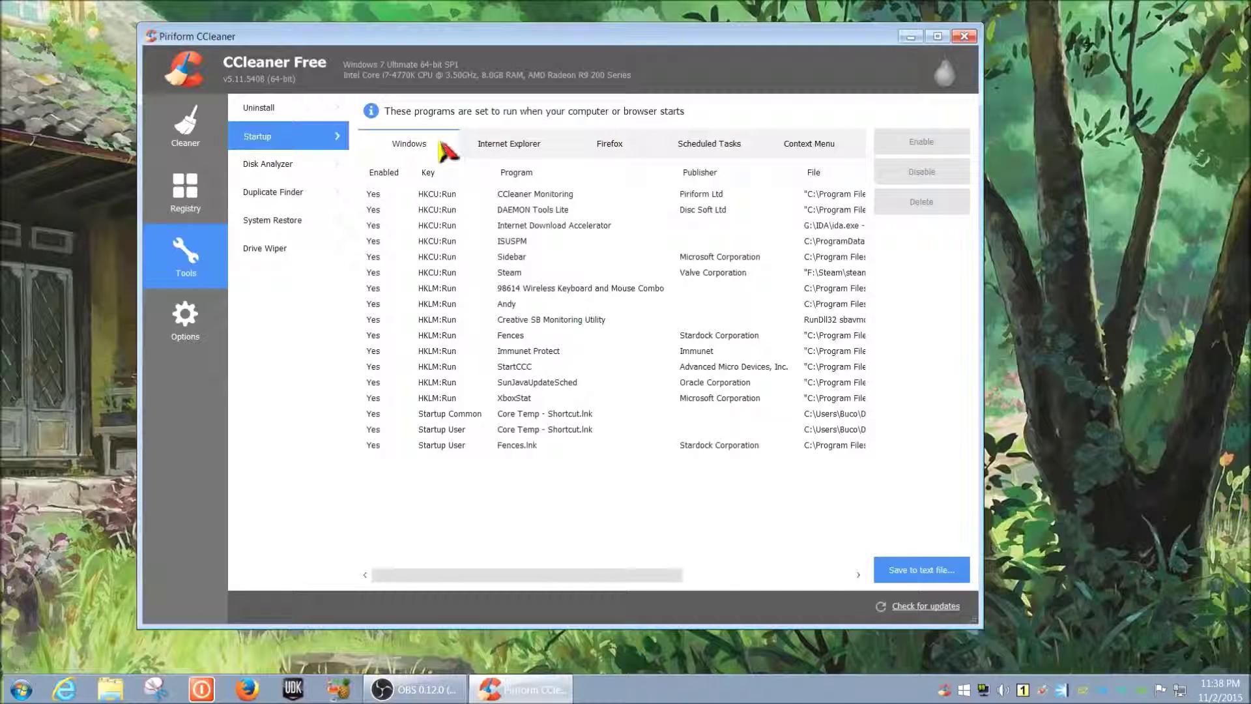
left_click(289, 171)
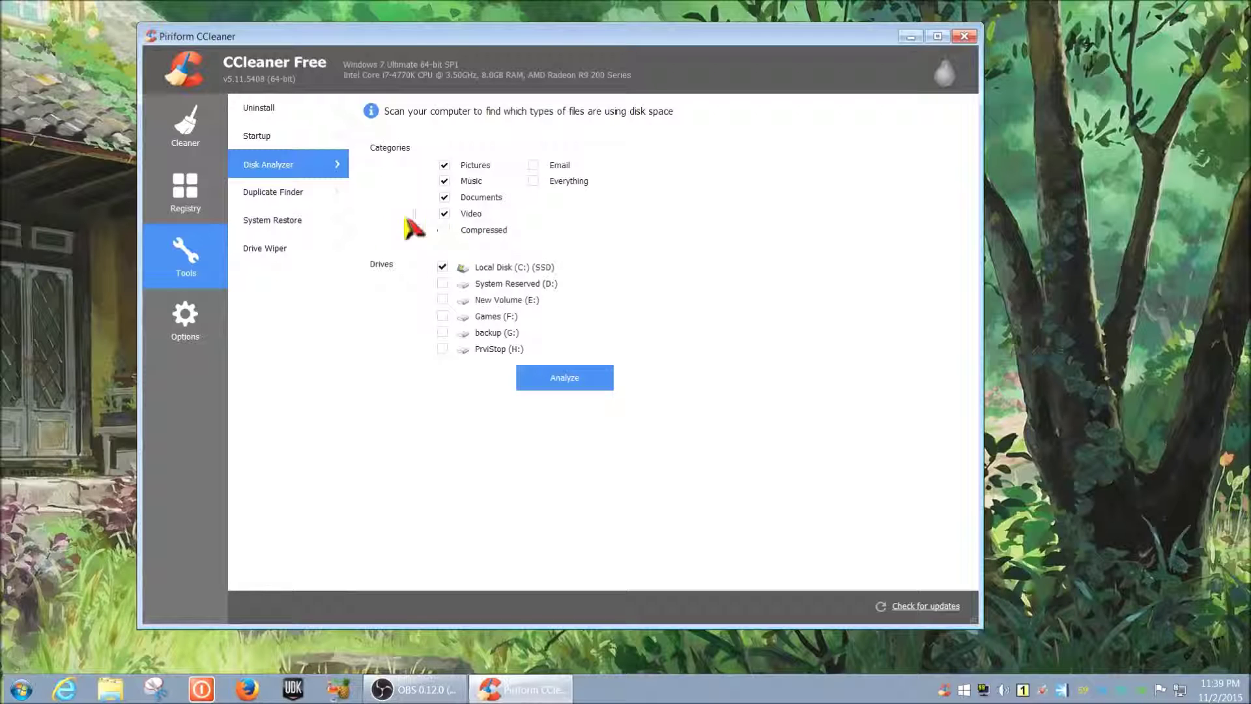
View Duplicate Finder, then select the Installed DirectX, 6:21:35 and 6:21:39 restore points
left_click(306, 193)
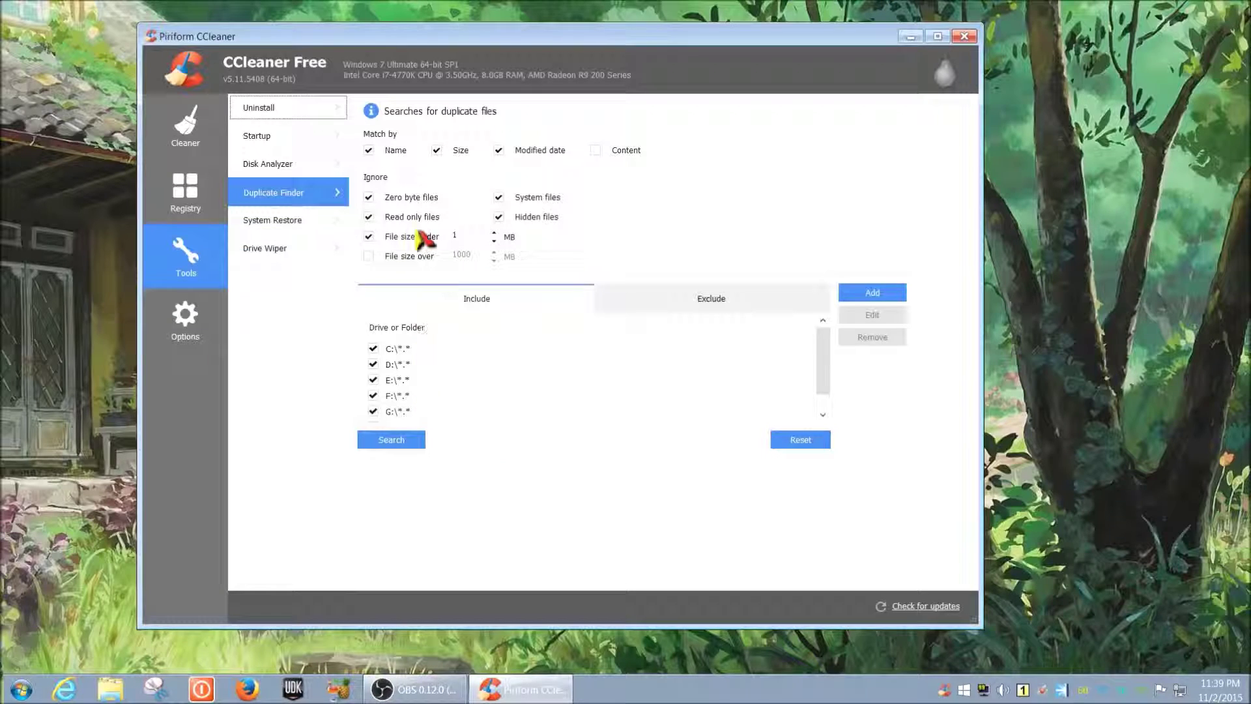
left_click(299, 221)
left_click(505, 179)
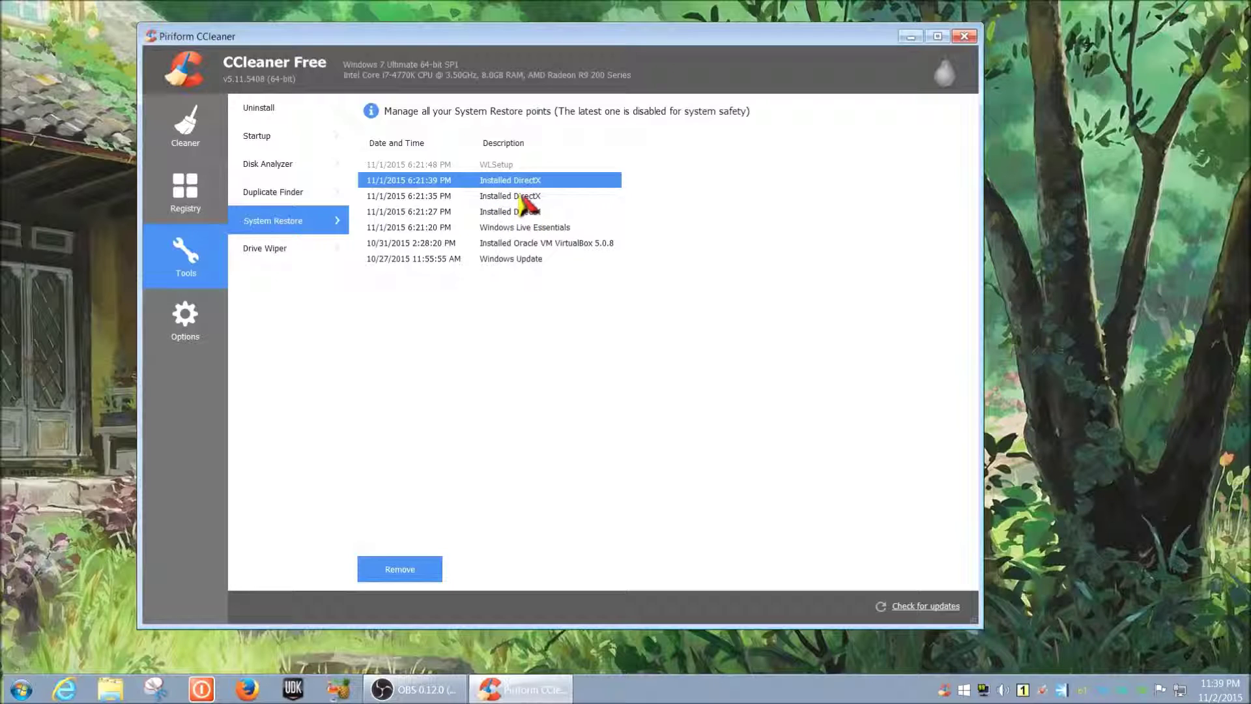
left_click(519, 196)
left_click(526, 179)
Set Drive Wiper to wipe Free Space Only with Simple Overwrite (1 pass)
left_click(291, 249)
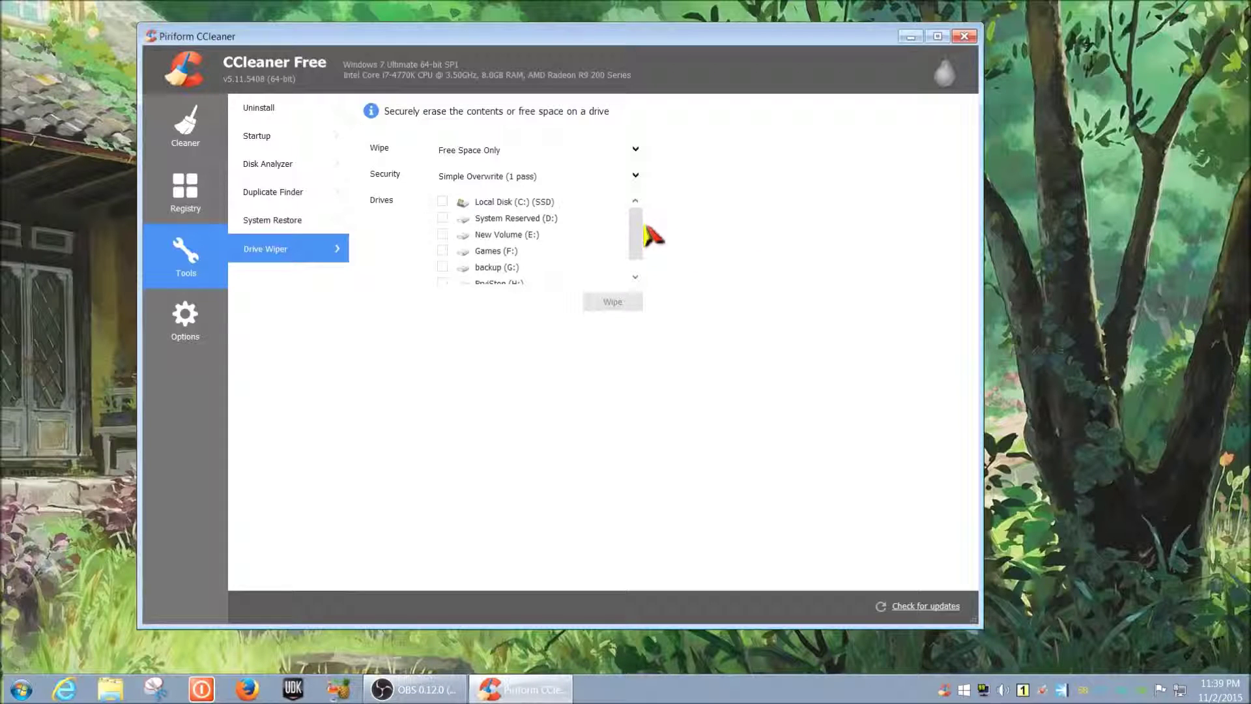
left_click(634, 151)
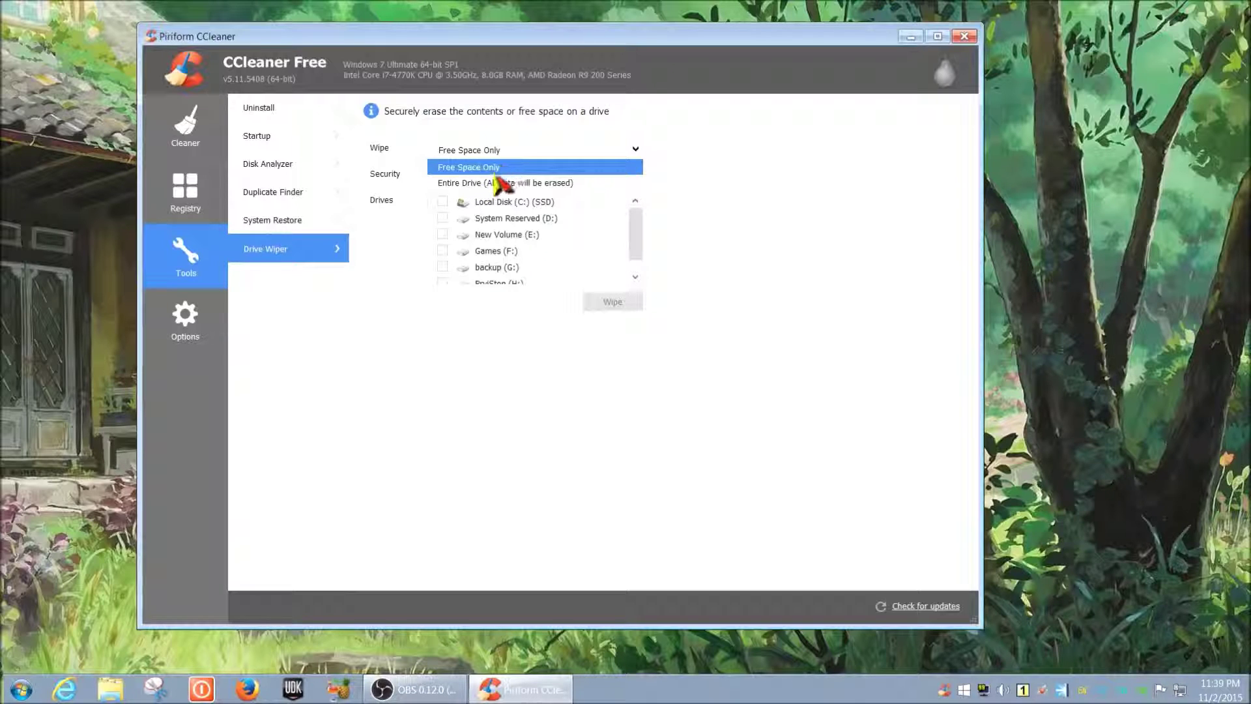
left_click(728, 245)
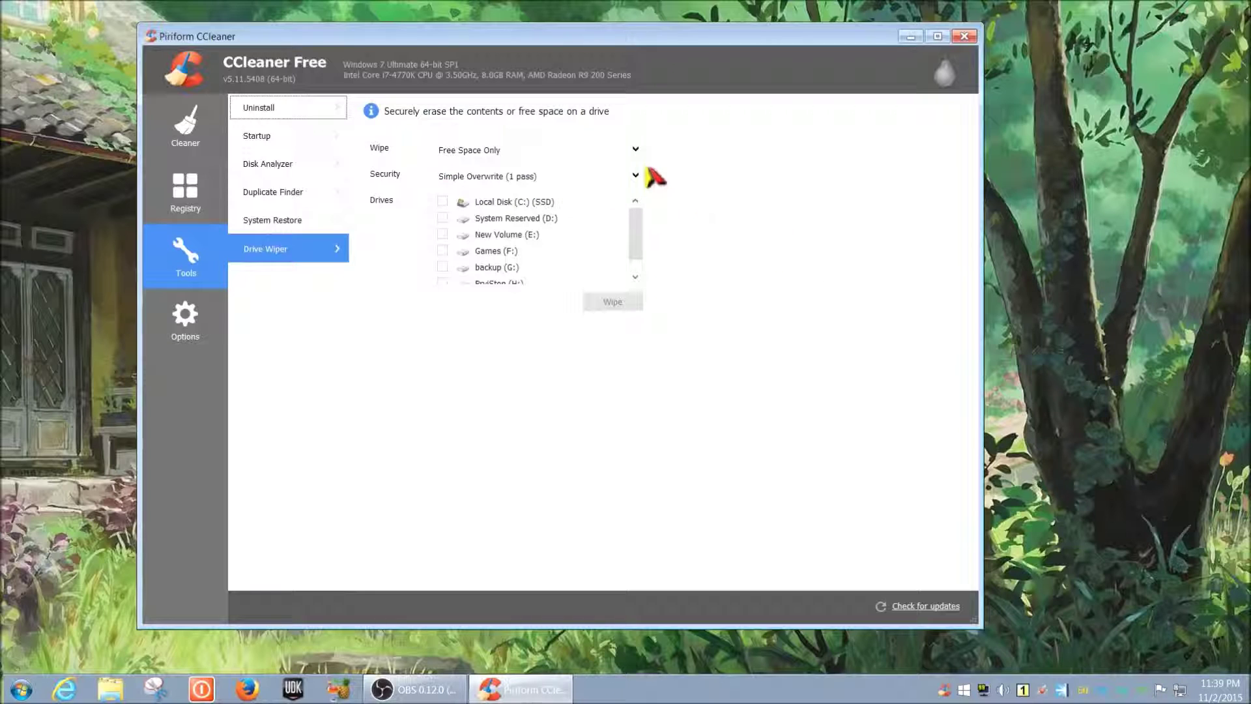
left_click(635, 151)
left_click(577, 170)
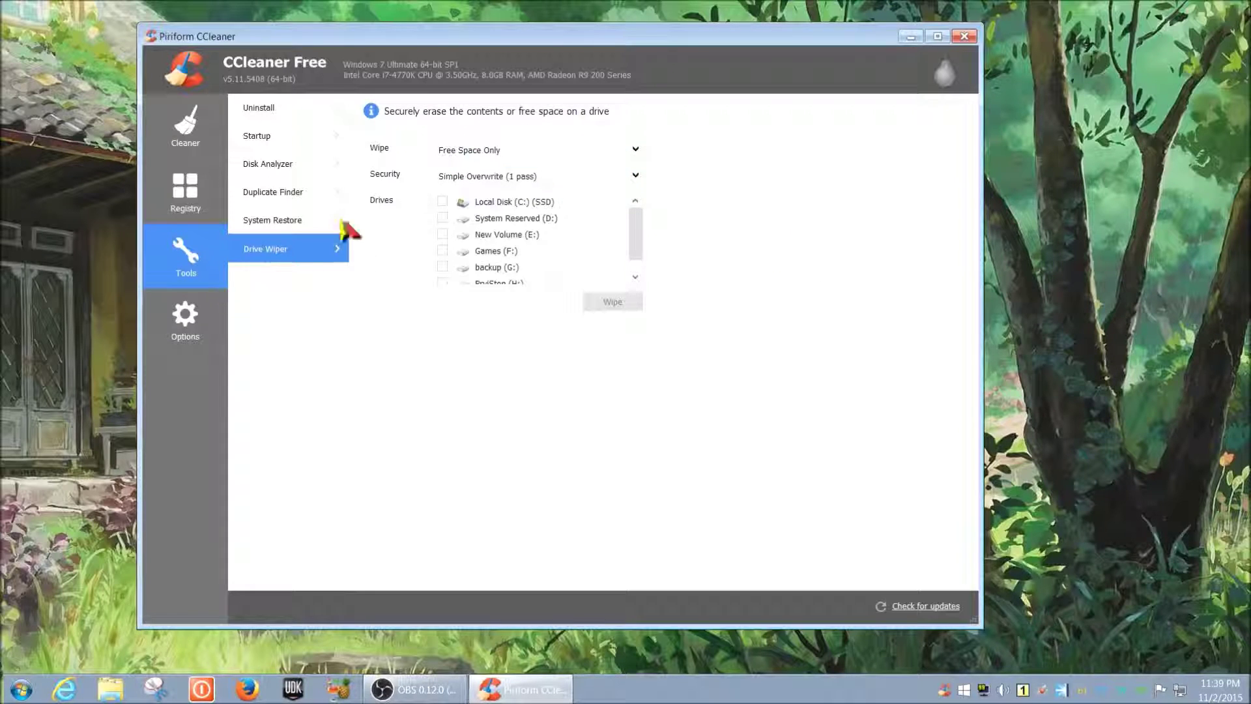
mouse_move(636, 229)
left_mouse_down()
mouse_move(636, 245)
mouse_move(635, 218)
left_mouse_up()
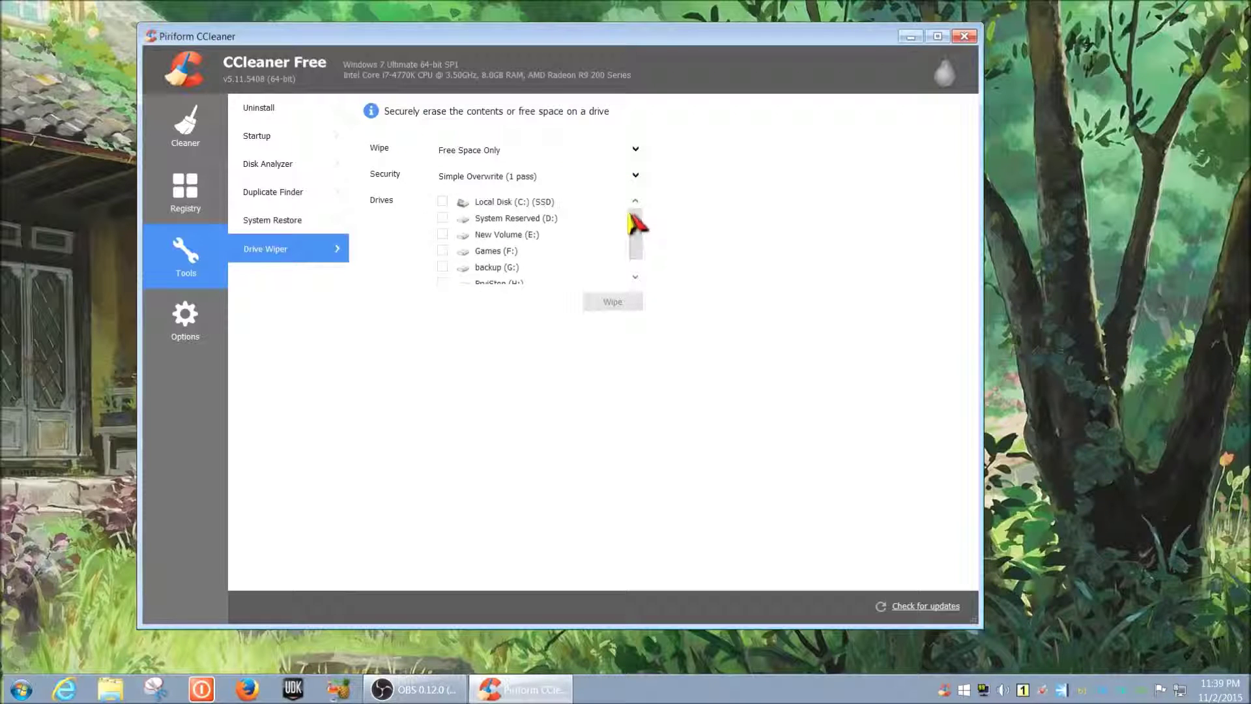
Review the Options pages About, Advanced and Settings, then return to the Cleaner's Windows checklist
left_click(185, 337)
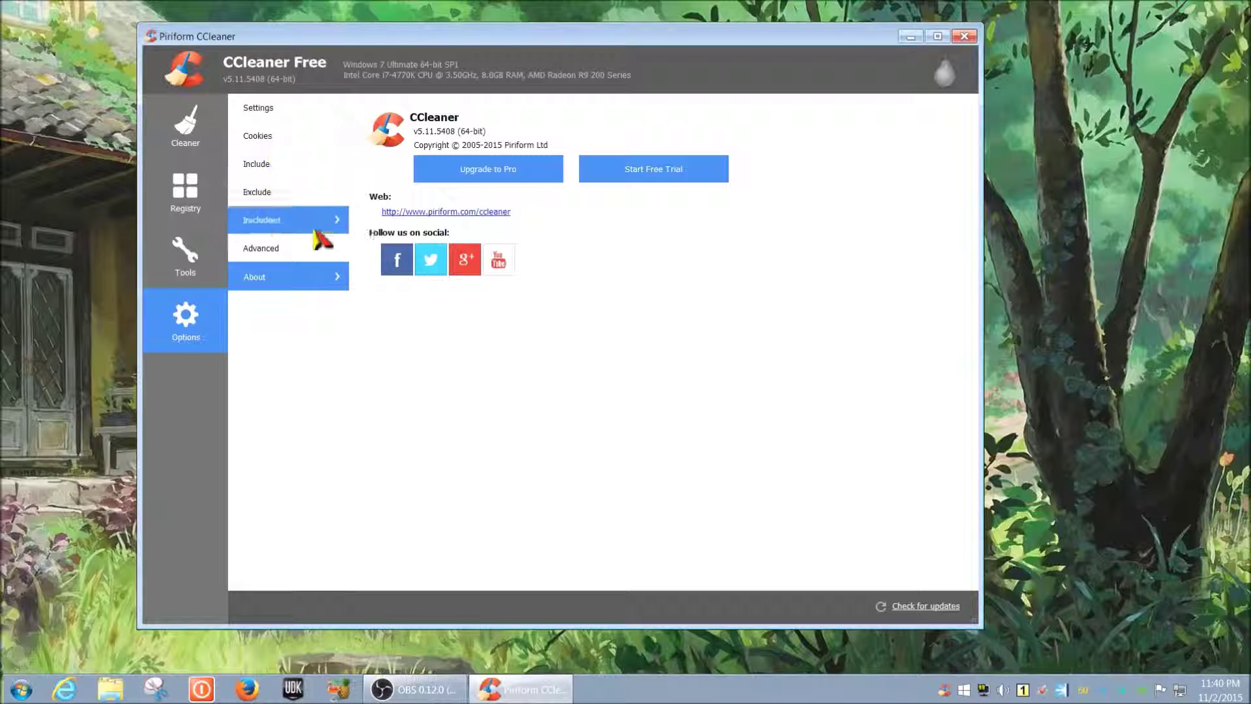
left_click(291, 250)
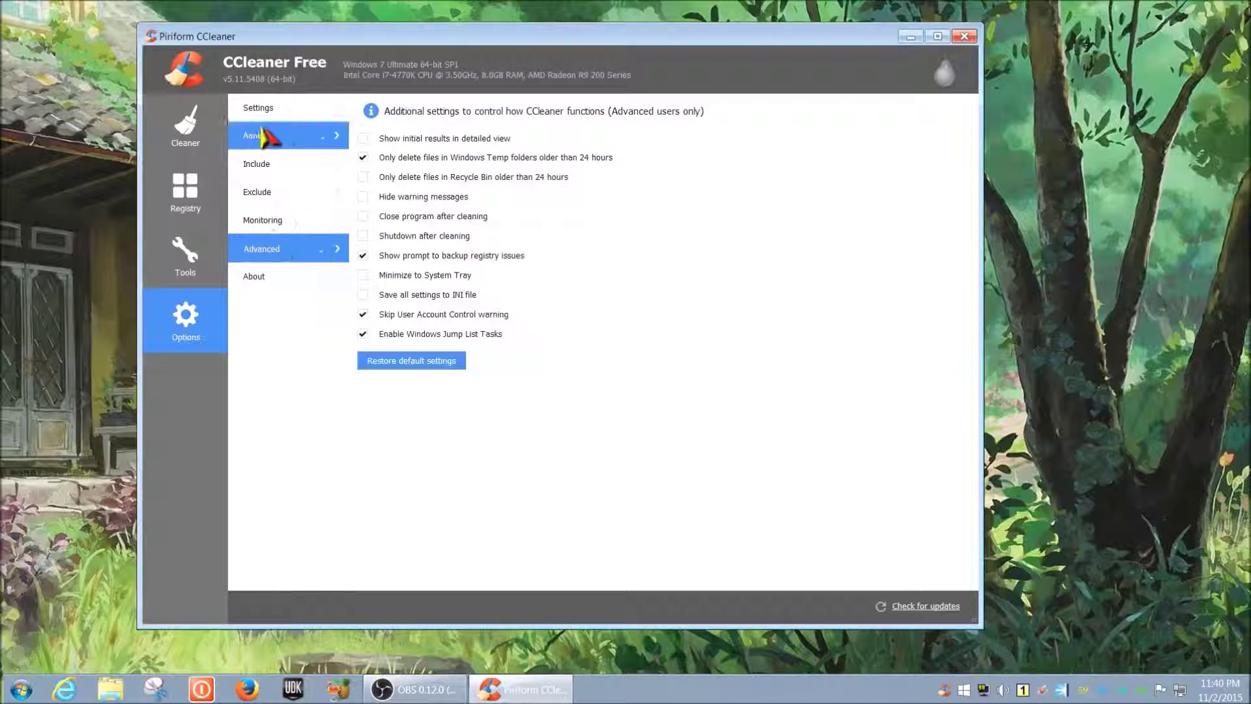
left_click(279, 118)
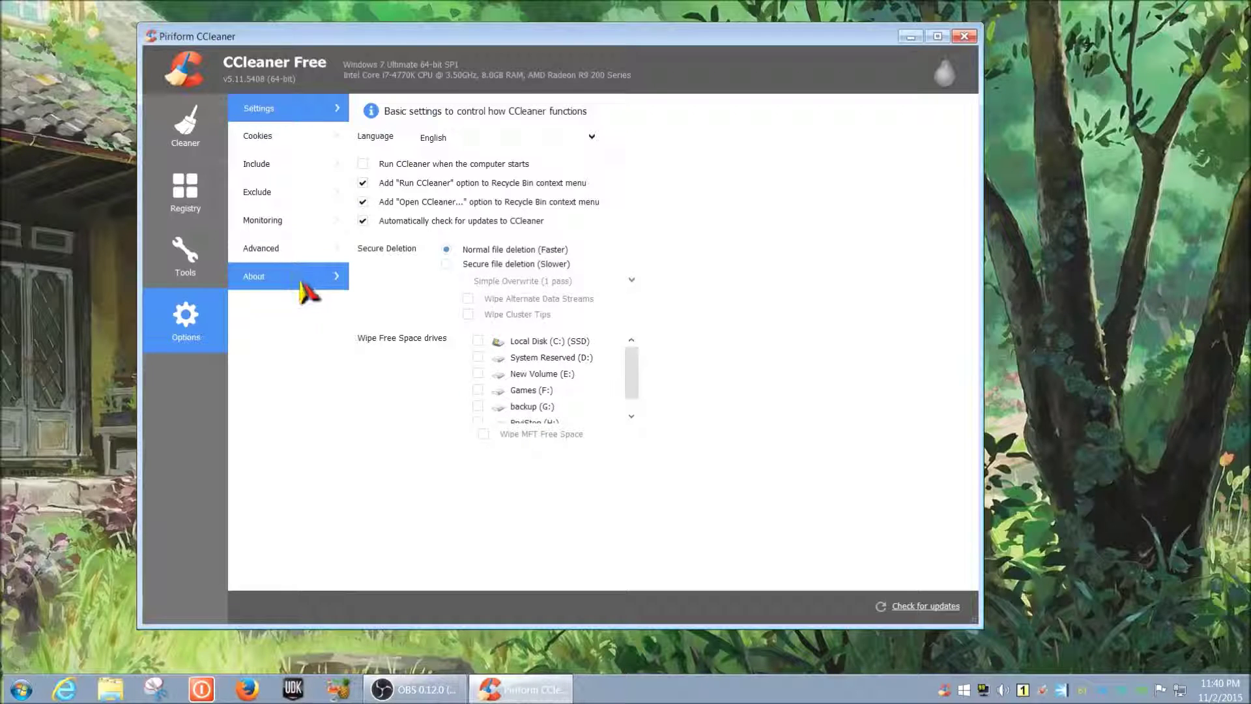
left_click(294, 258)
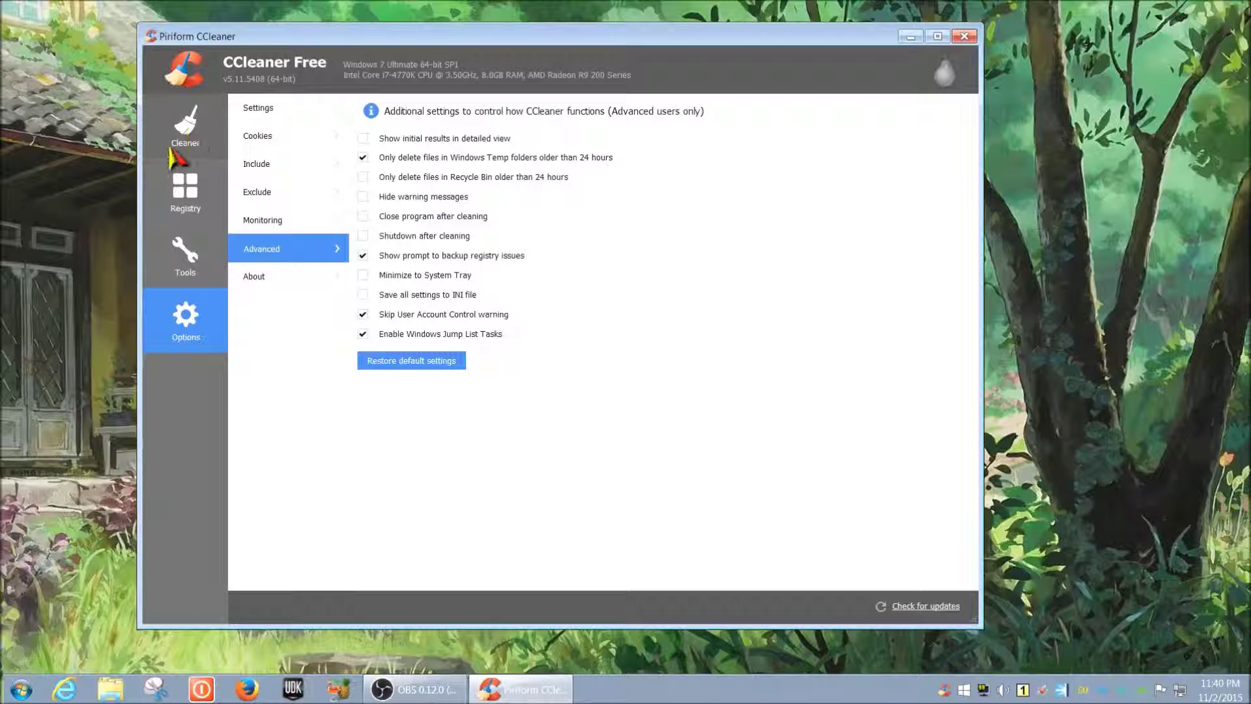
left_click(190, 134)
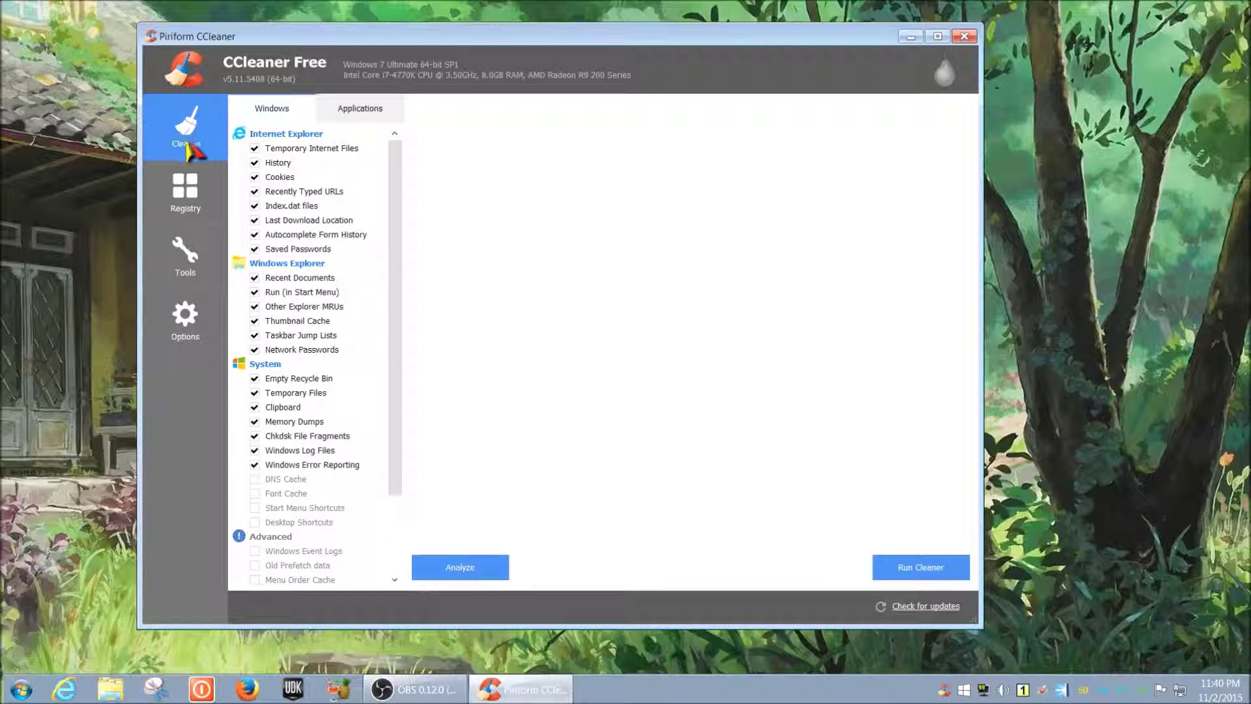
Run Analyze and scroll through the roughly 1,370 MB list of files to remove
left_click(462, 569)
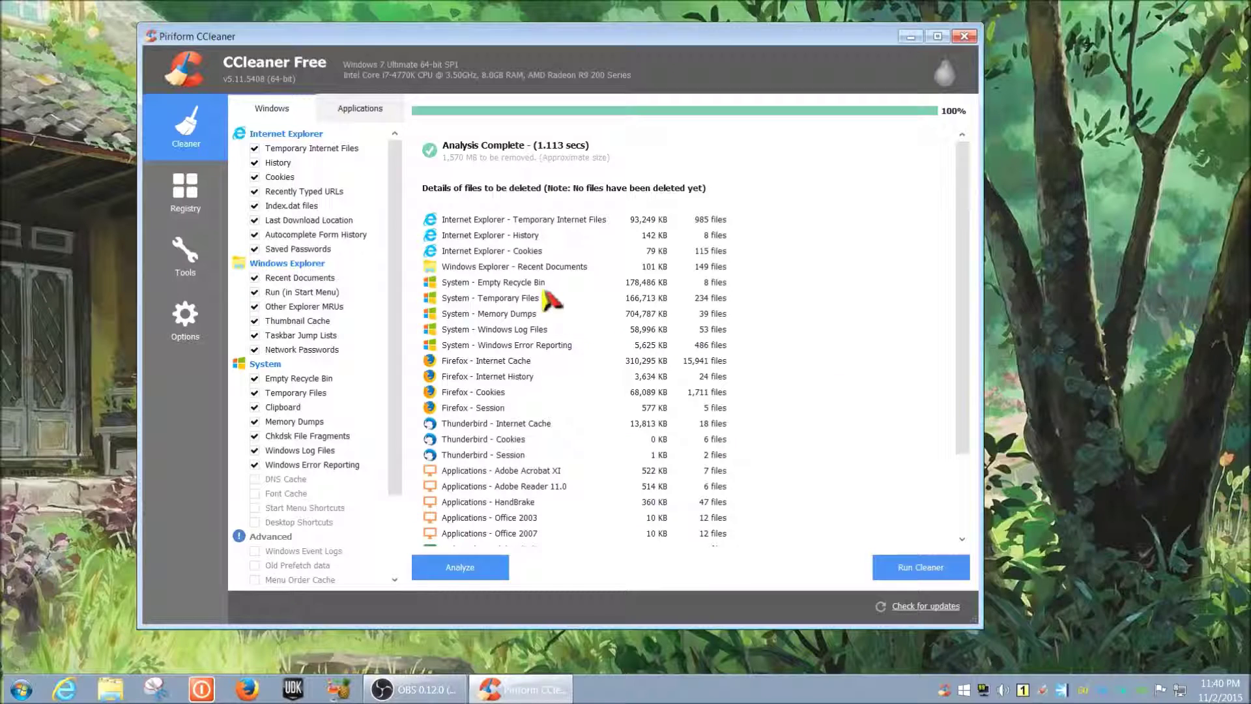
left_click_drag(969, 336, 964, 432)
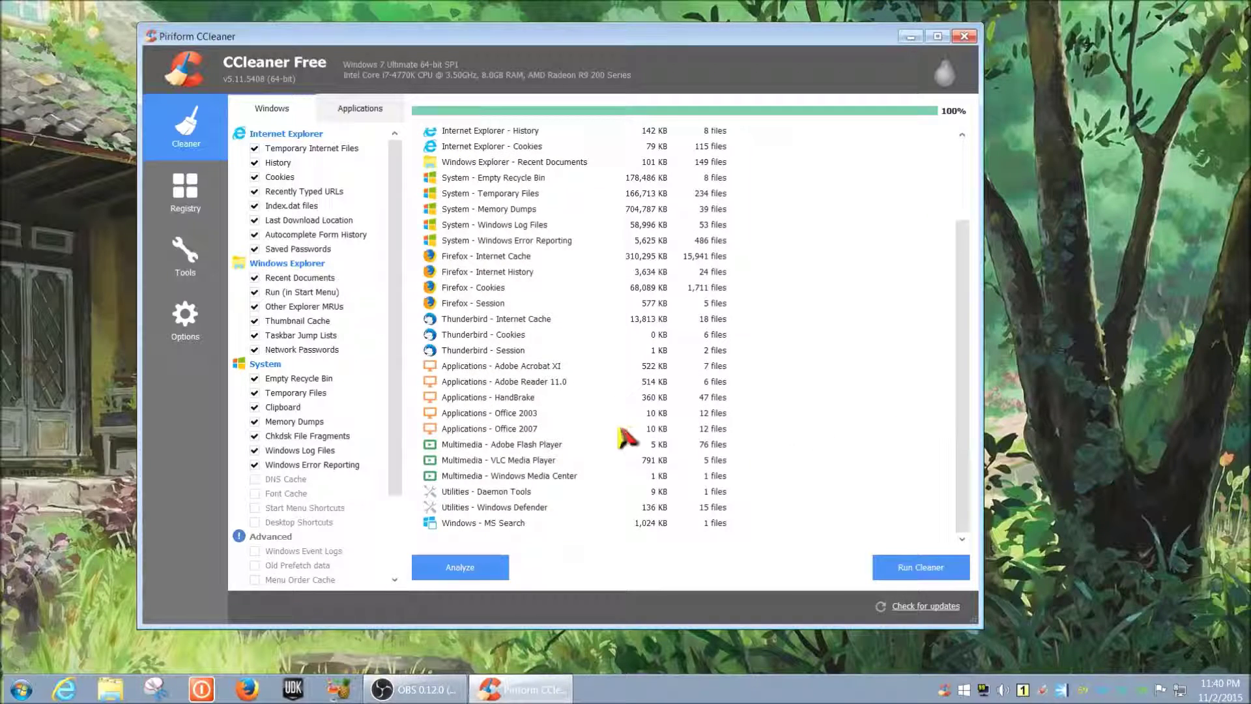
scroll(625, 439, "up", 2)
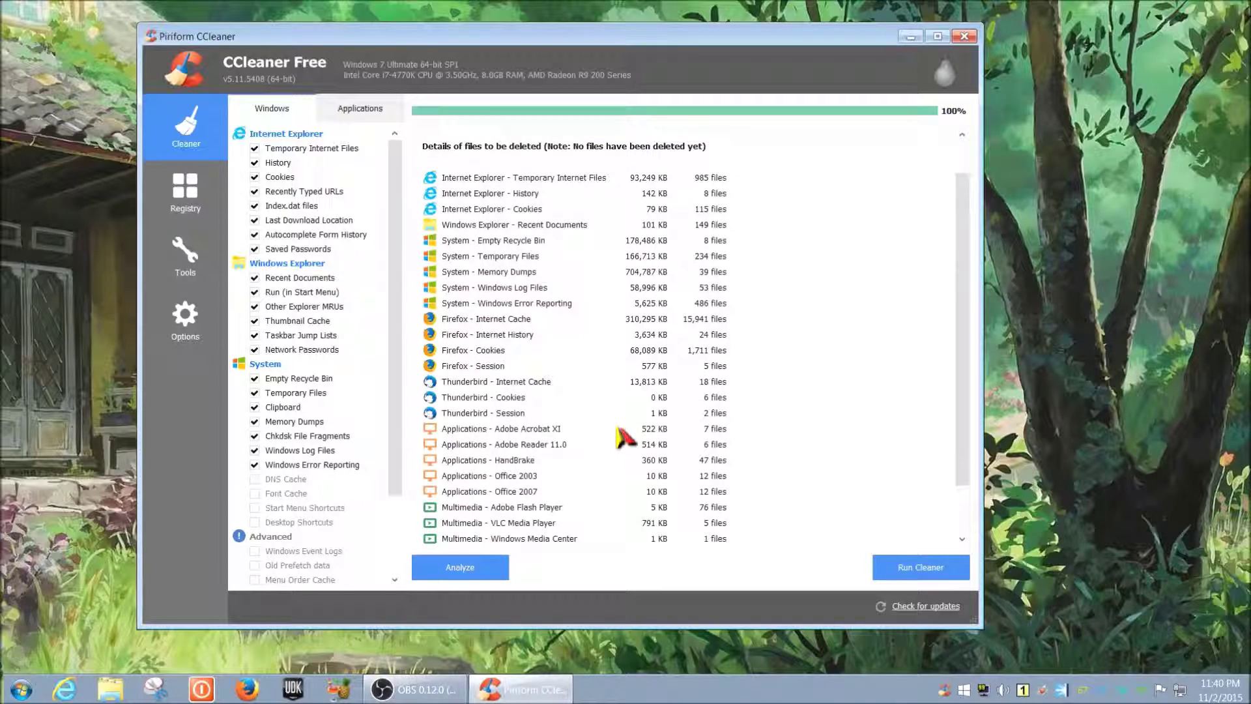
scroll(626, 438, "down", 1)
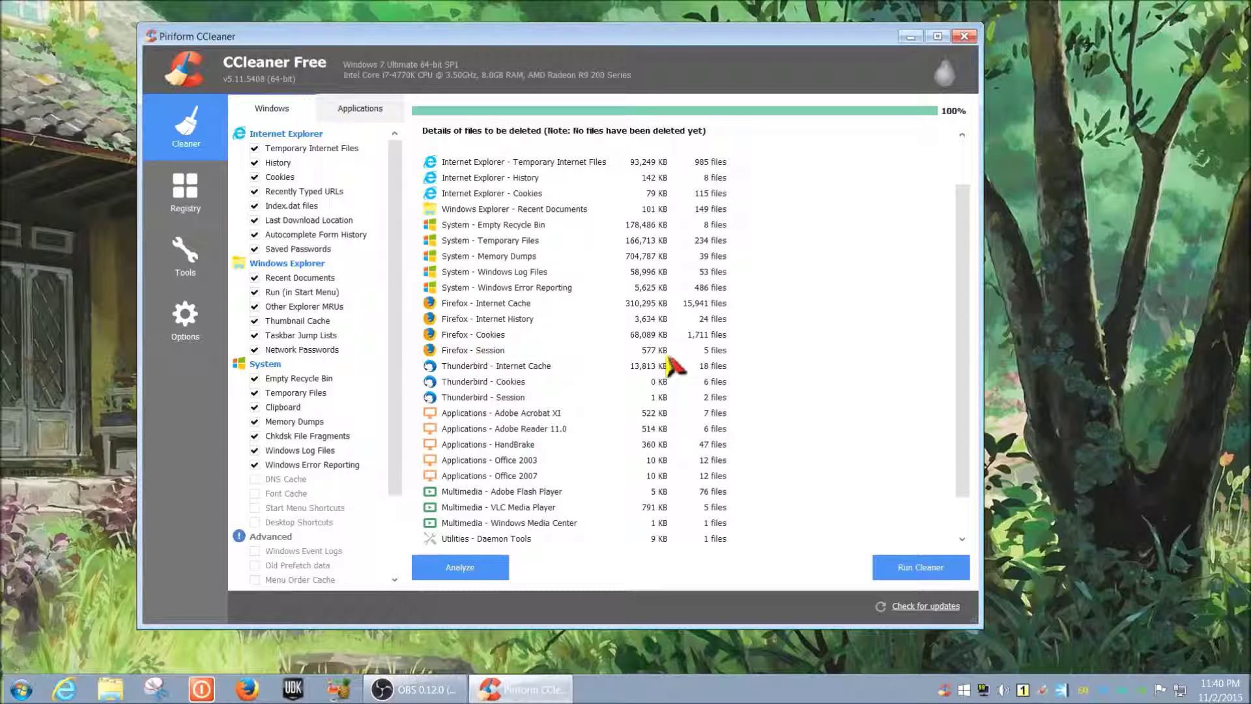
scroll(675, 365, "down", 3)
scroll(674, 365, "up", 2)
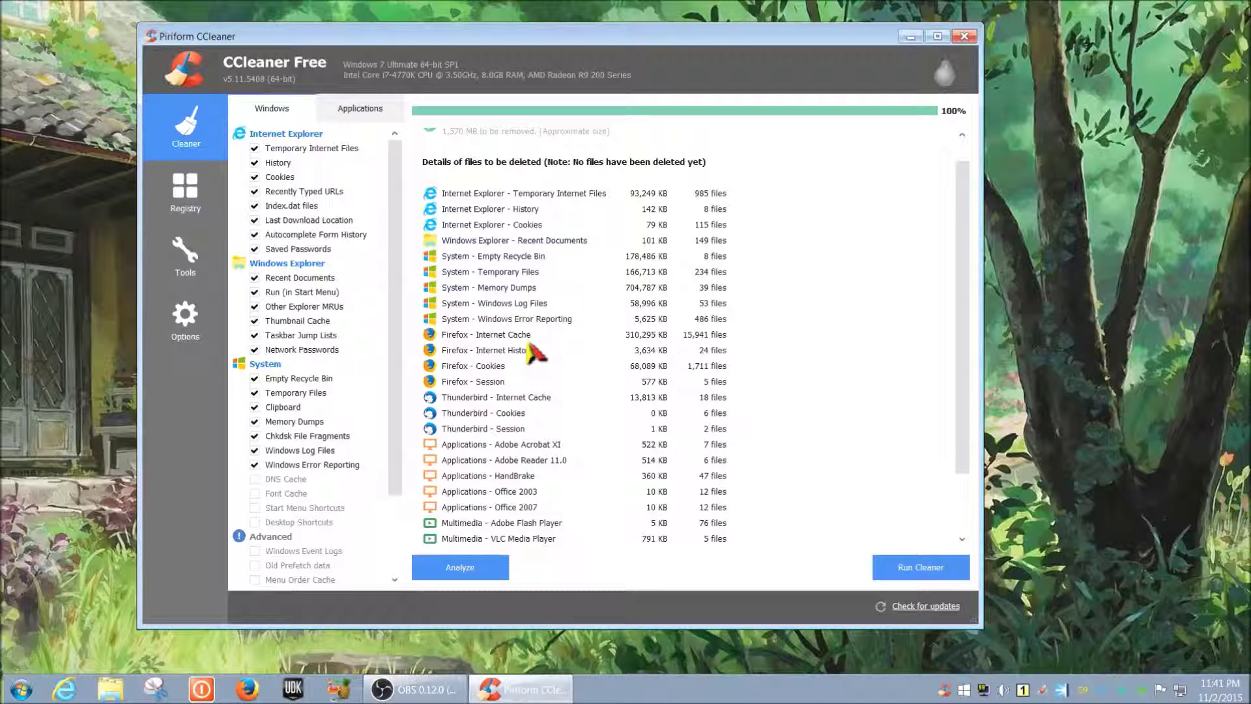
left_click(346, 103)
scroll(296, 163, "up", 5)
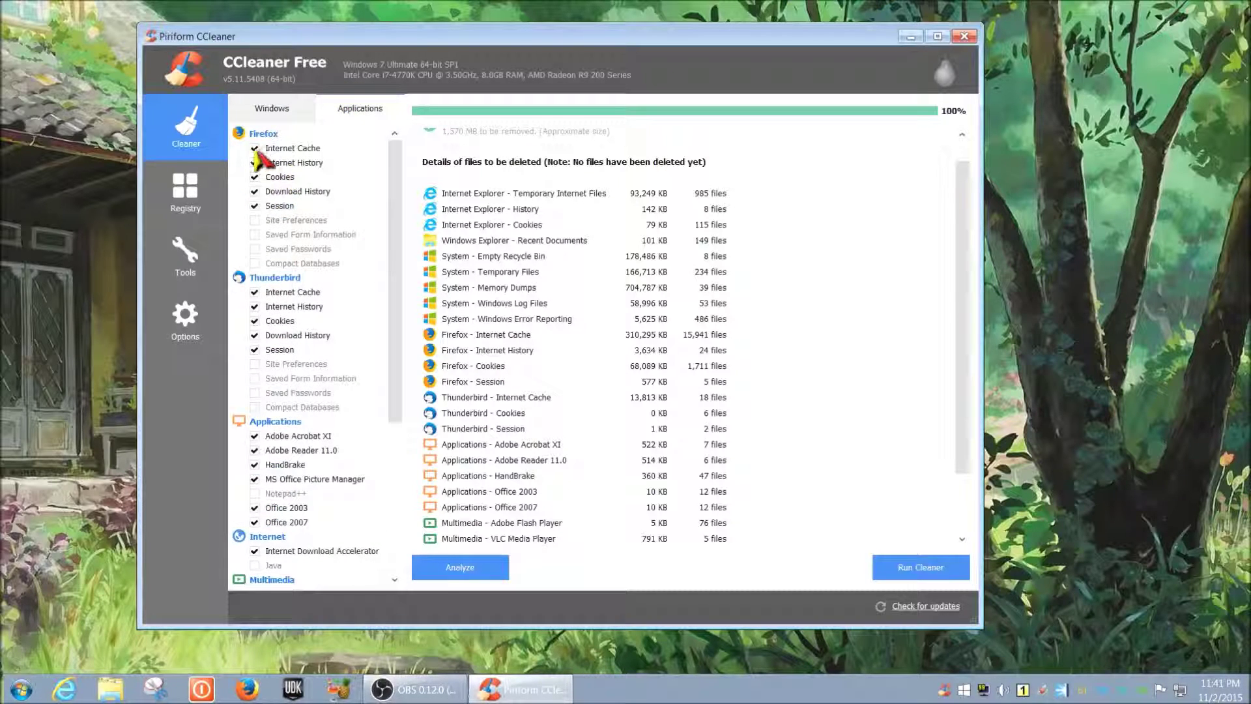
left_click(254, 176)
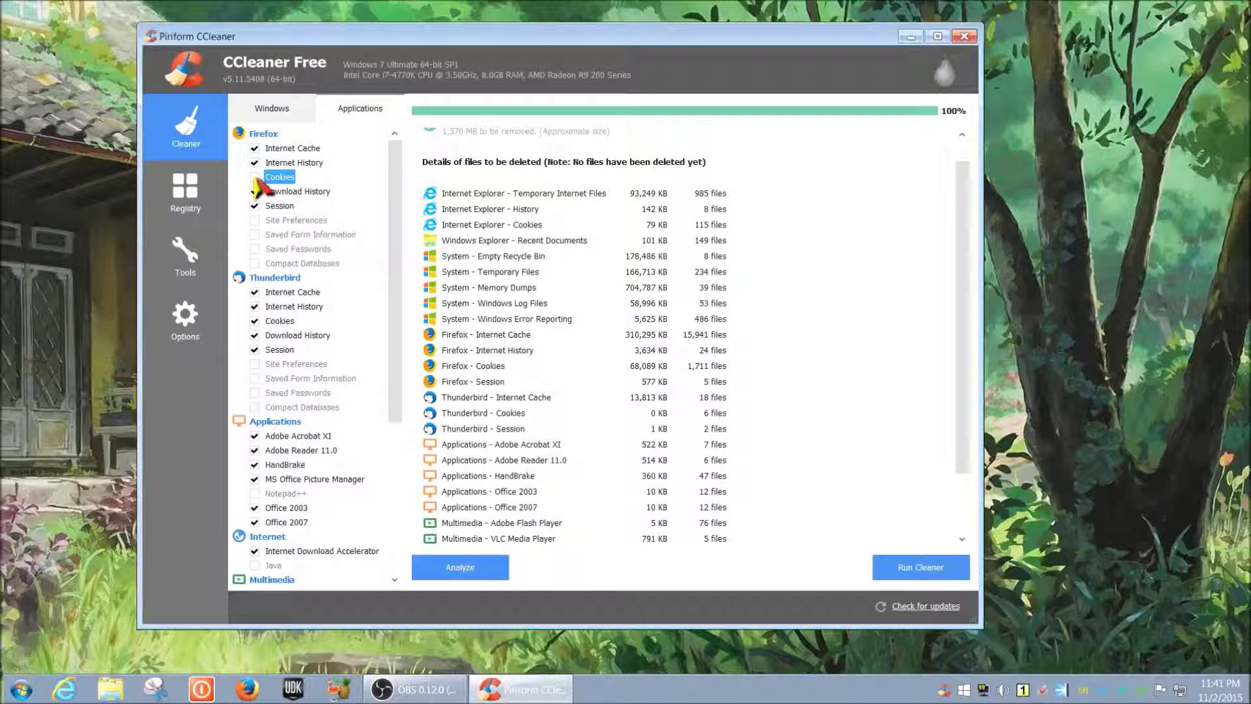
left_click(254, 191)
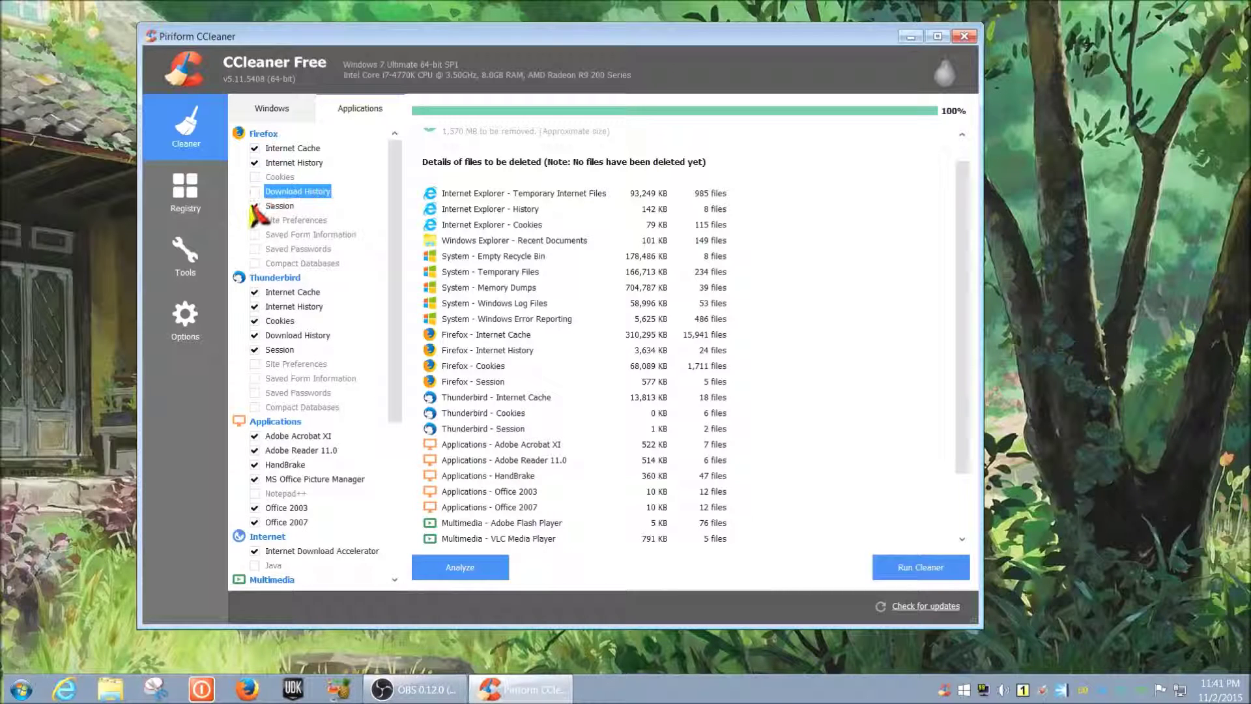
left_click(254, 208)
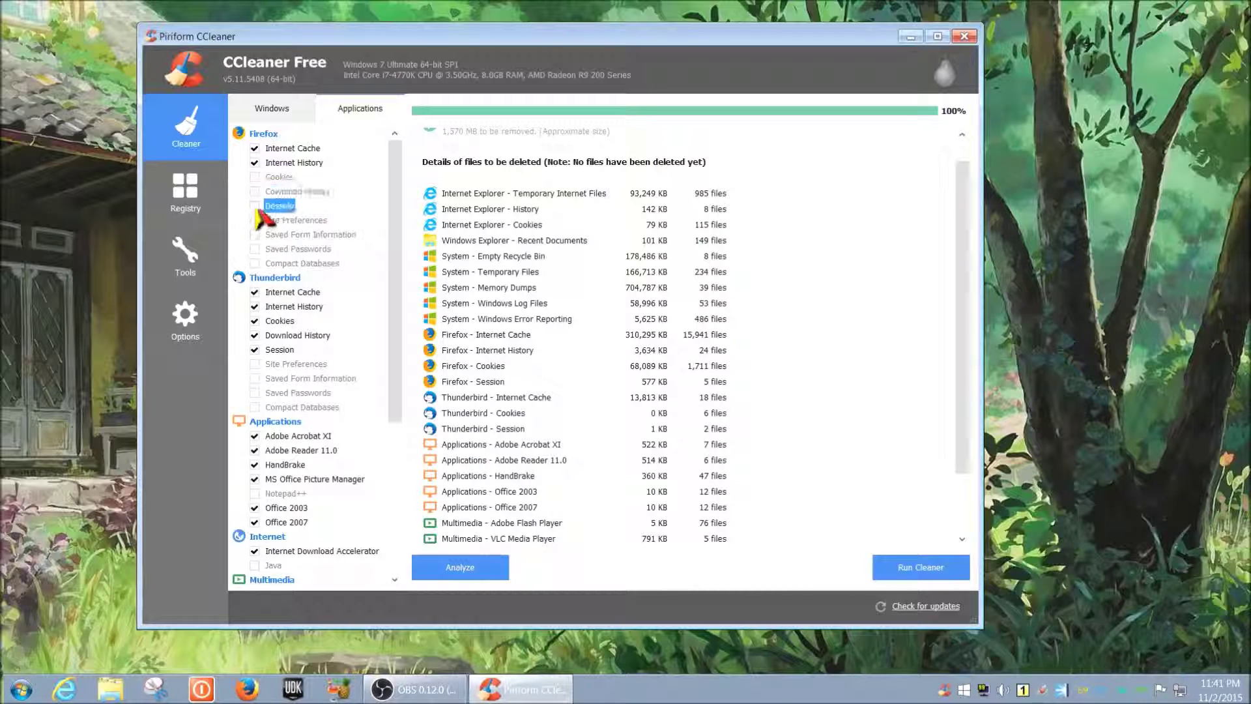
left_click(255, 162)
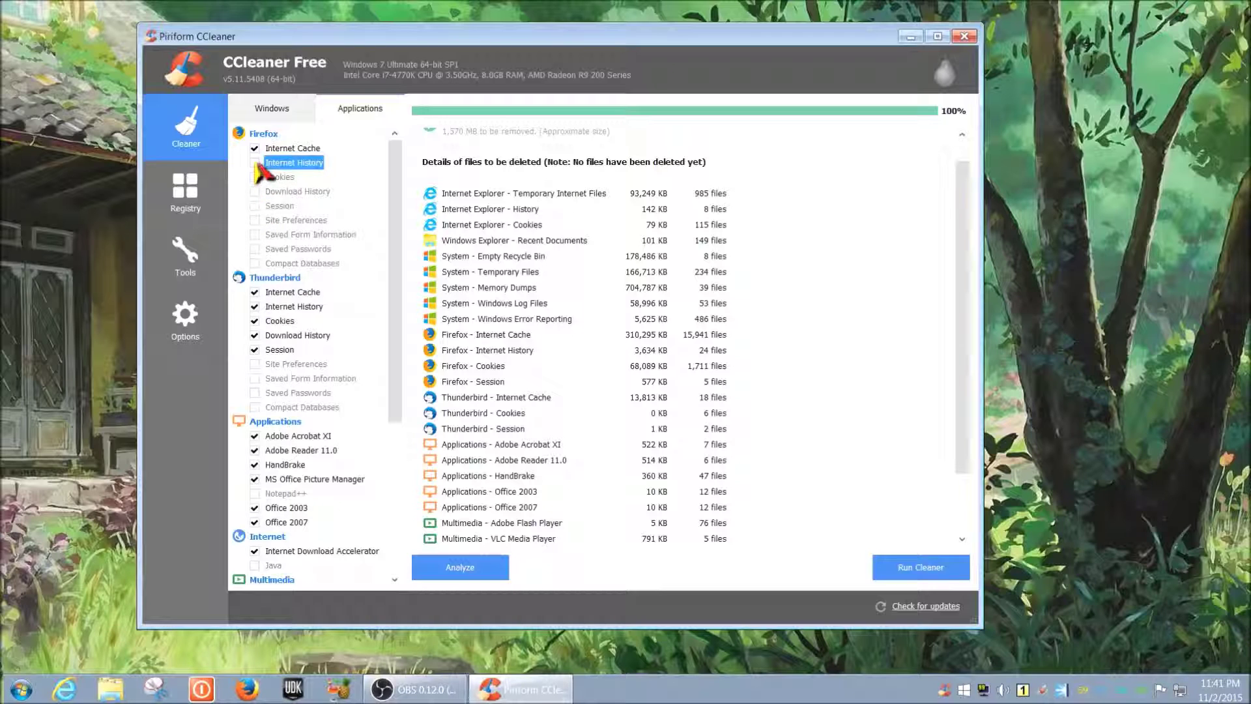
left_click(257, 149)
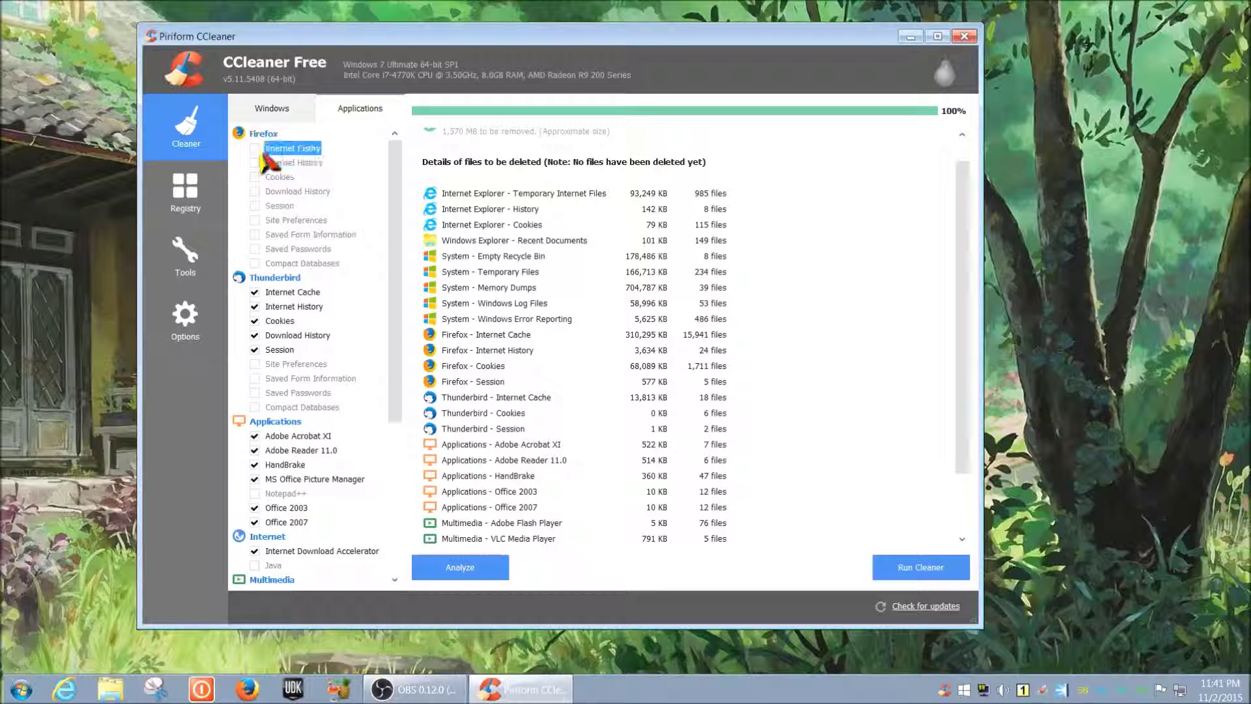
left_click(460, 567)
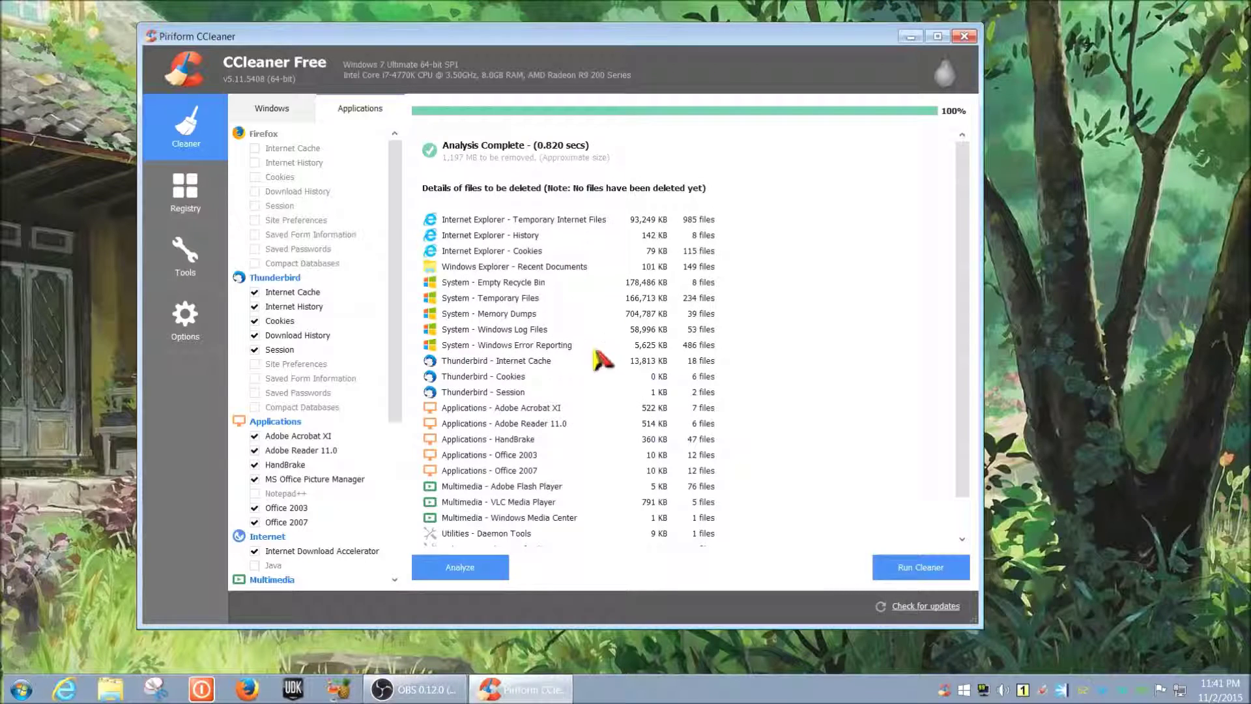
Untick Thunderbird Internet Cache, Internet History, Cookies, Download History and Session on the Applications tab
left_click(290, 112)
left_click(357, 107)
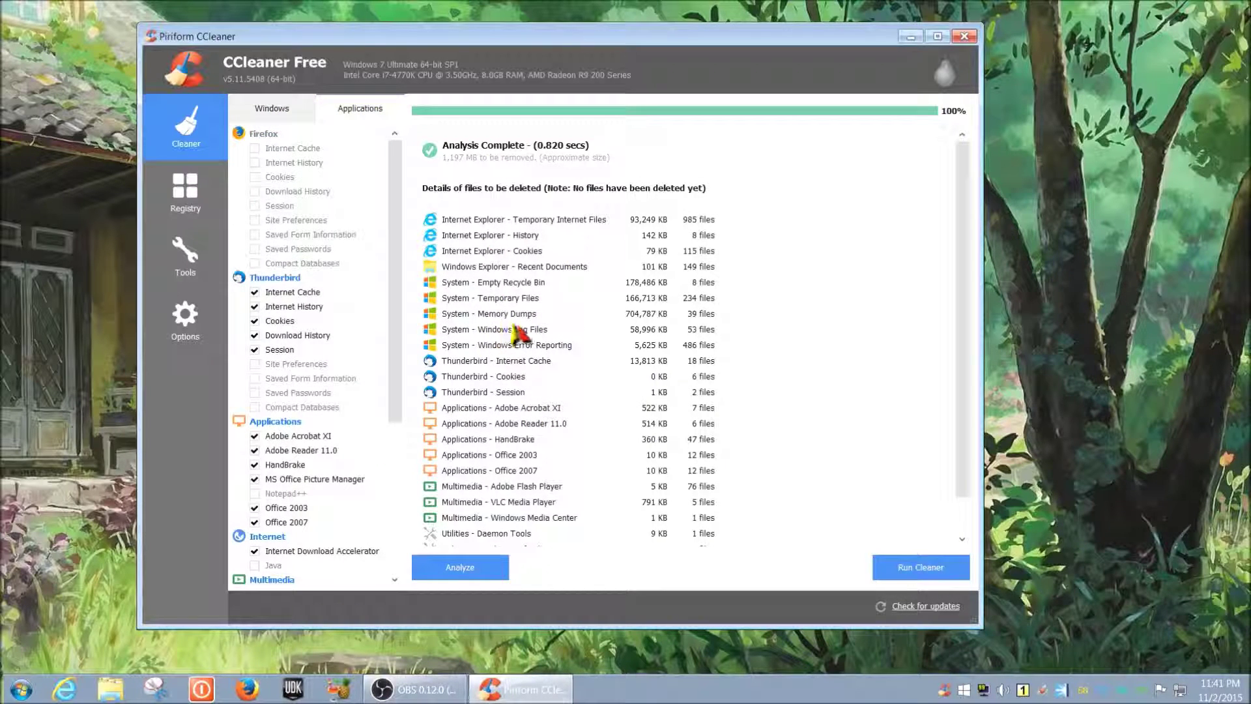
scroll(519, 334, "down", 1)
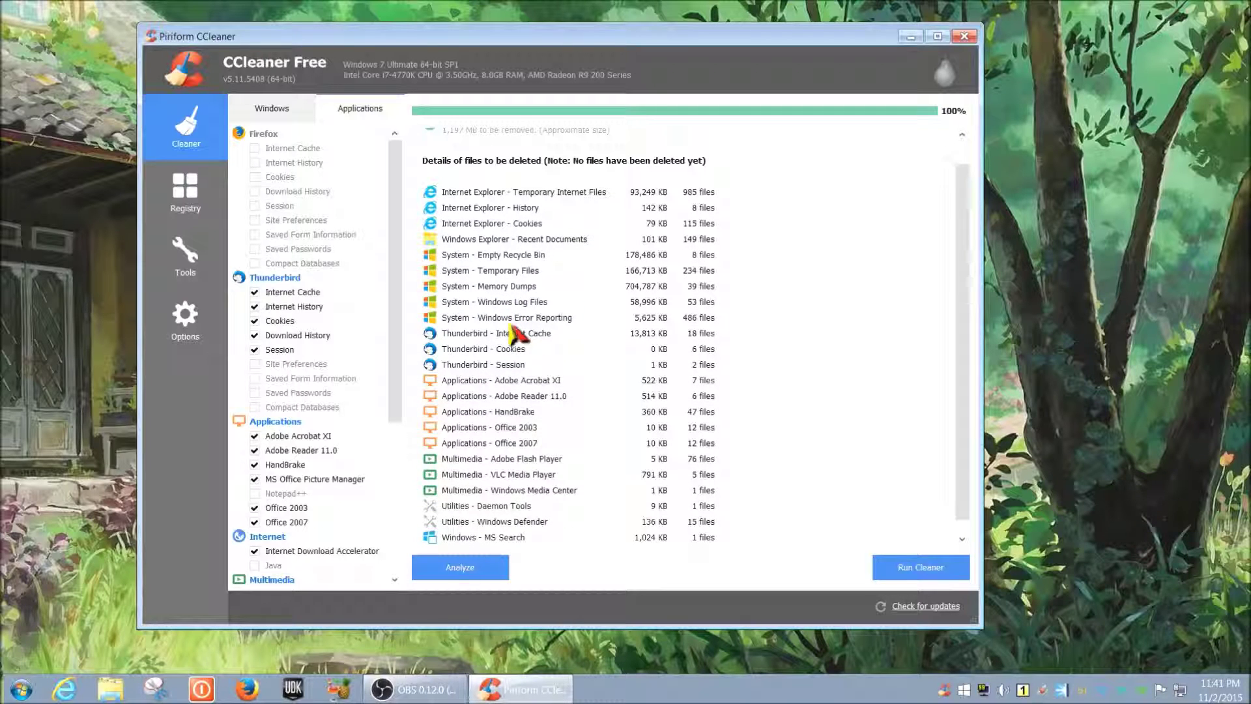
scroll(510, 334, "down", 1)
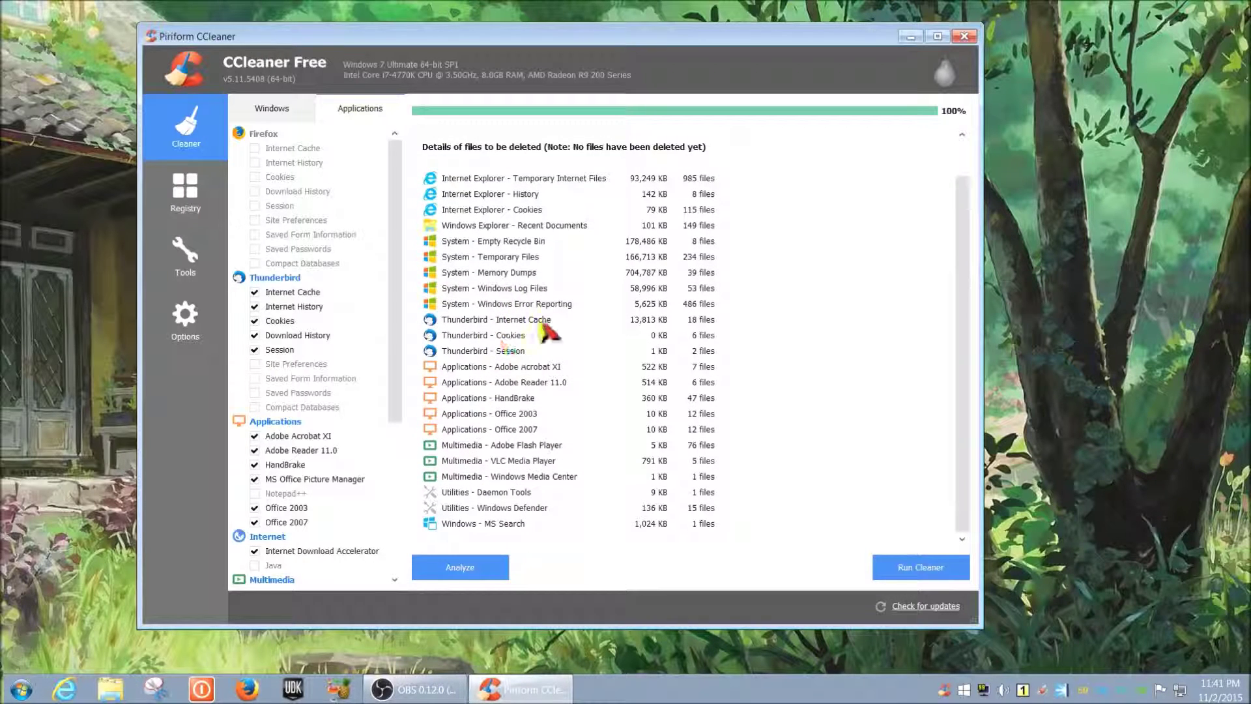
left_click(256, 293)
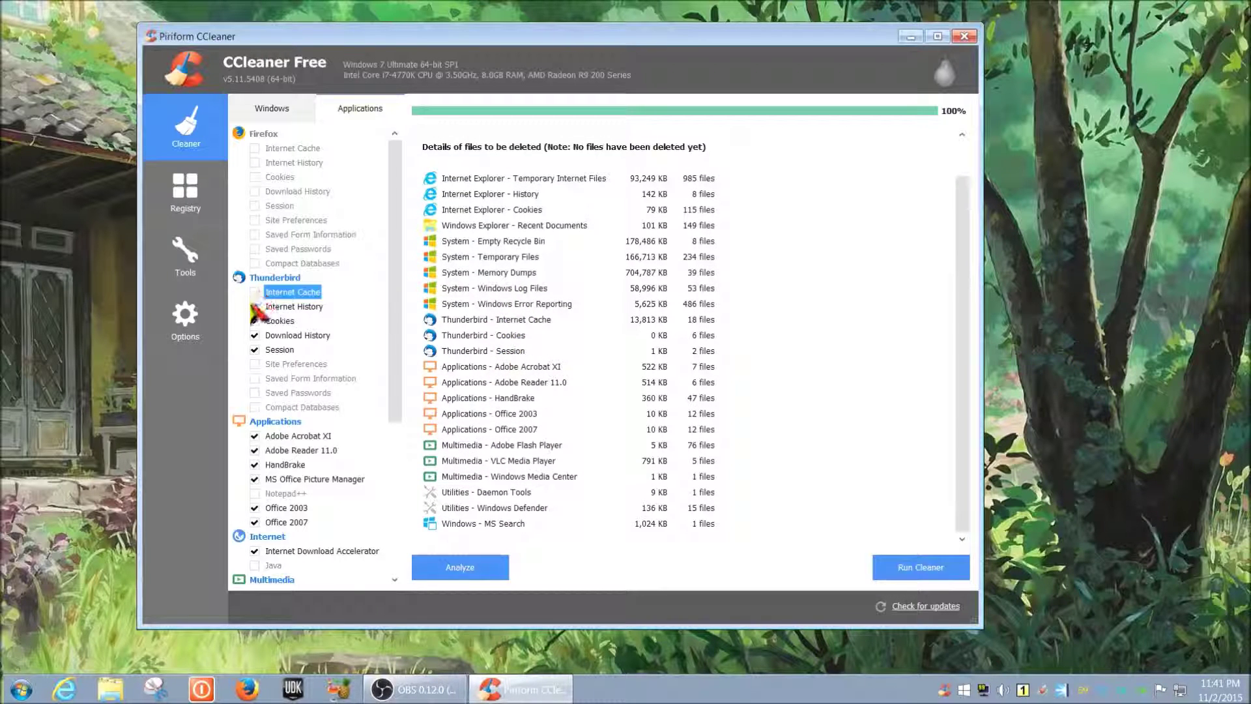
left_click(255, 306)
left_click(255, 320)
left_click(255, 335)
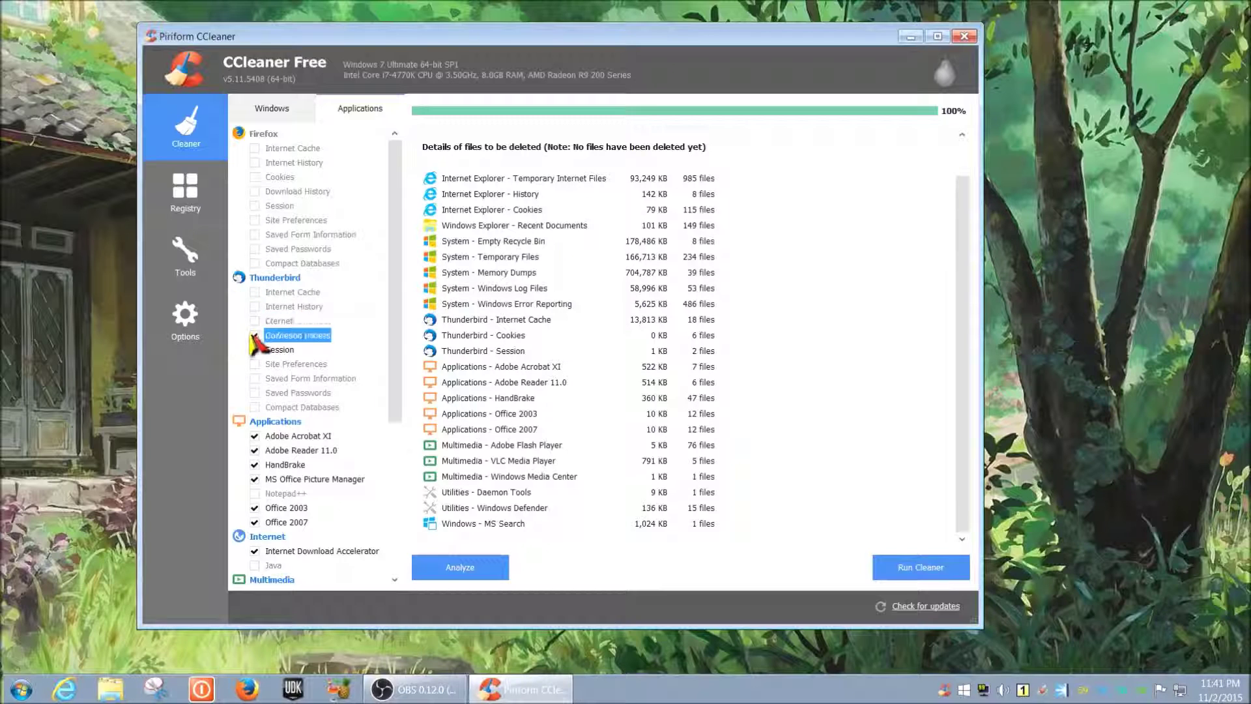
left_click(255, 350)
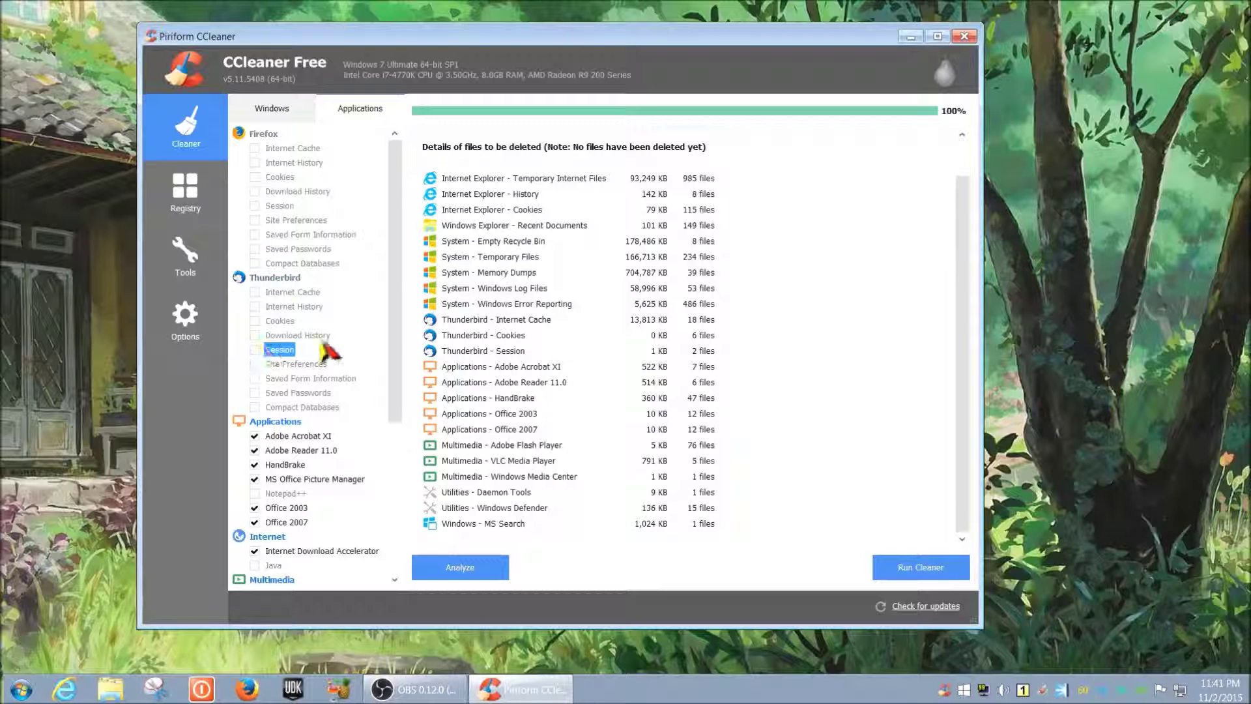
Rerun the analysis, now about 1,183 MB, and compare the Windows and Applications tabs
left_click(456, 568)
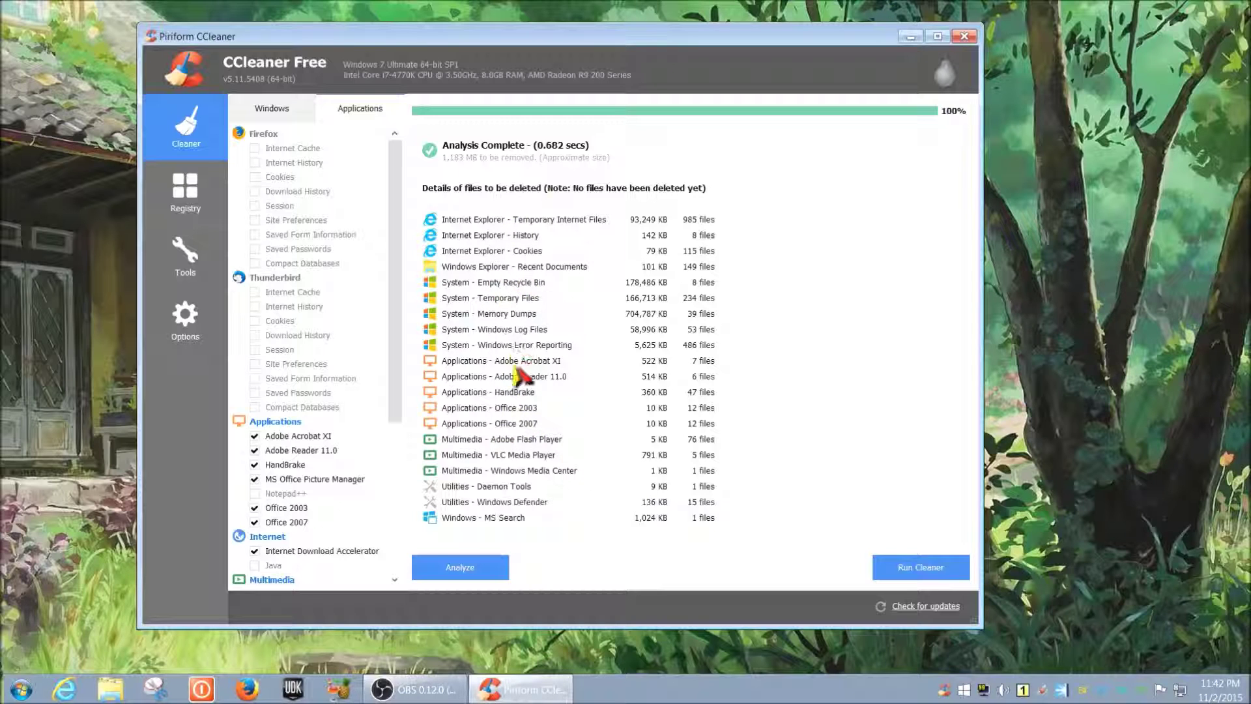
left_click(285, 109)
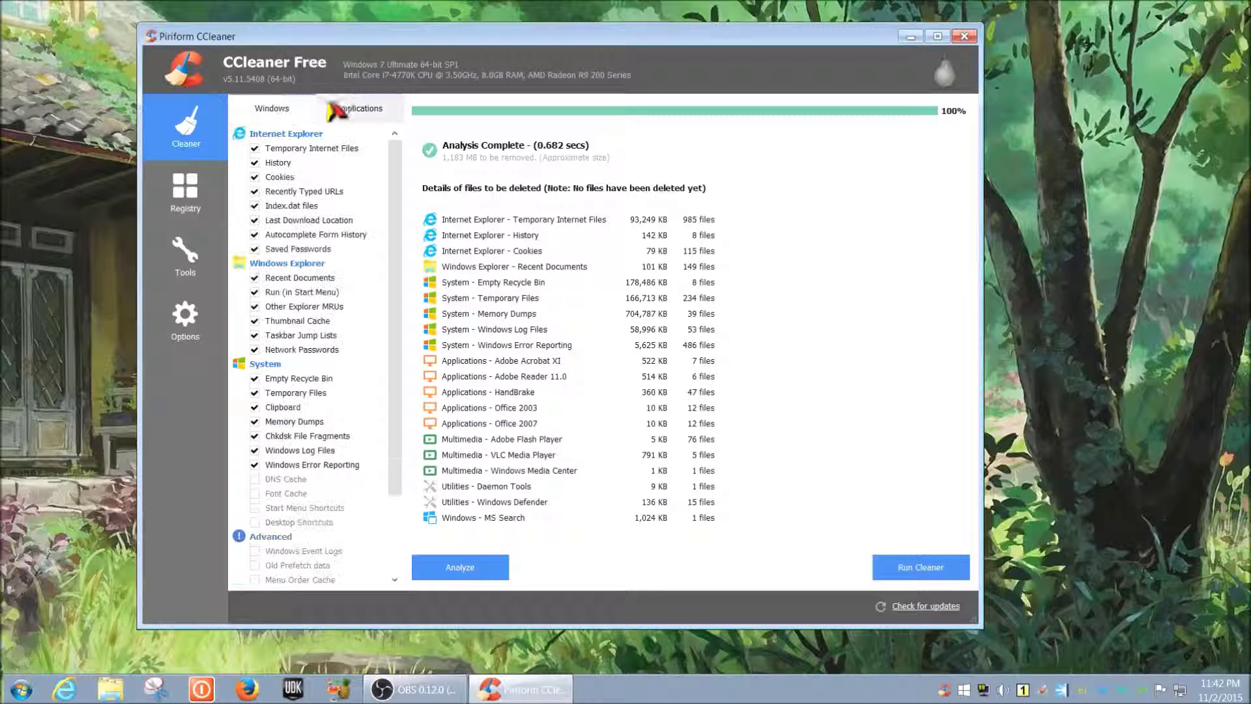
left_click(361, 110)
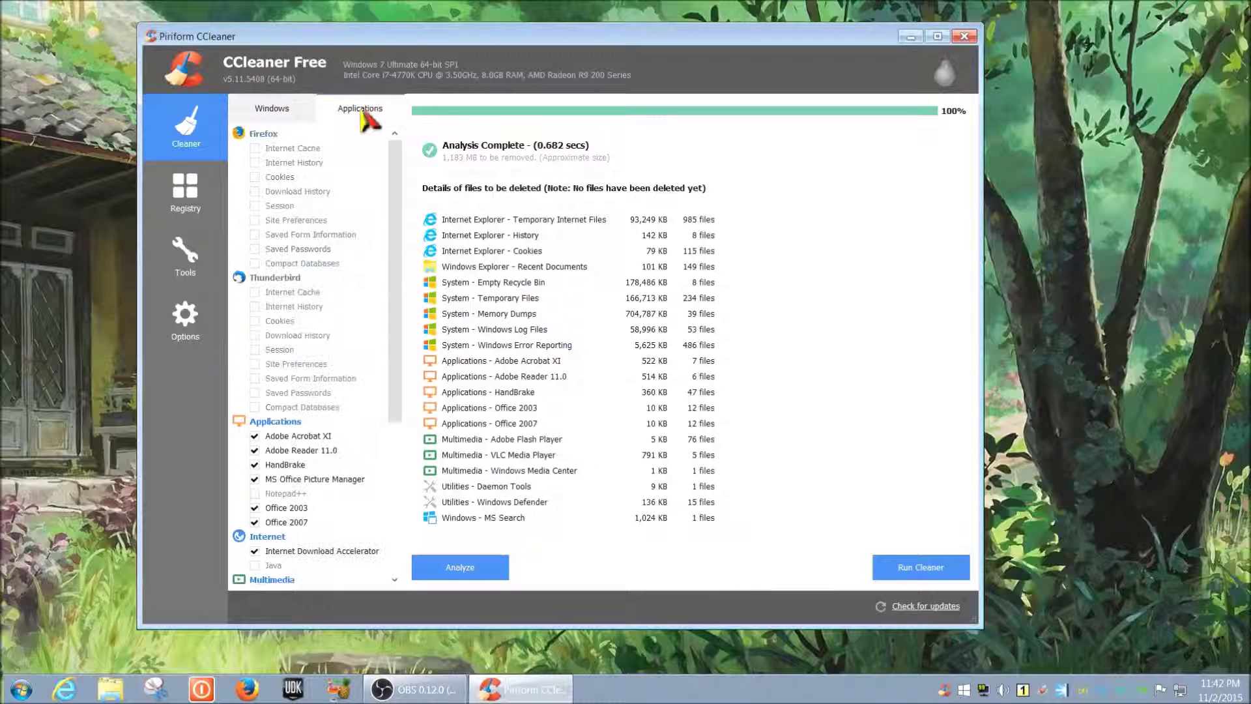
left_click(282, 111)
scroll(341, 146, "down", 2)
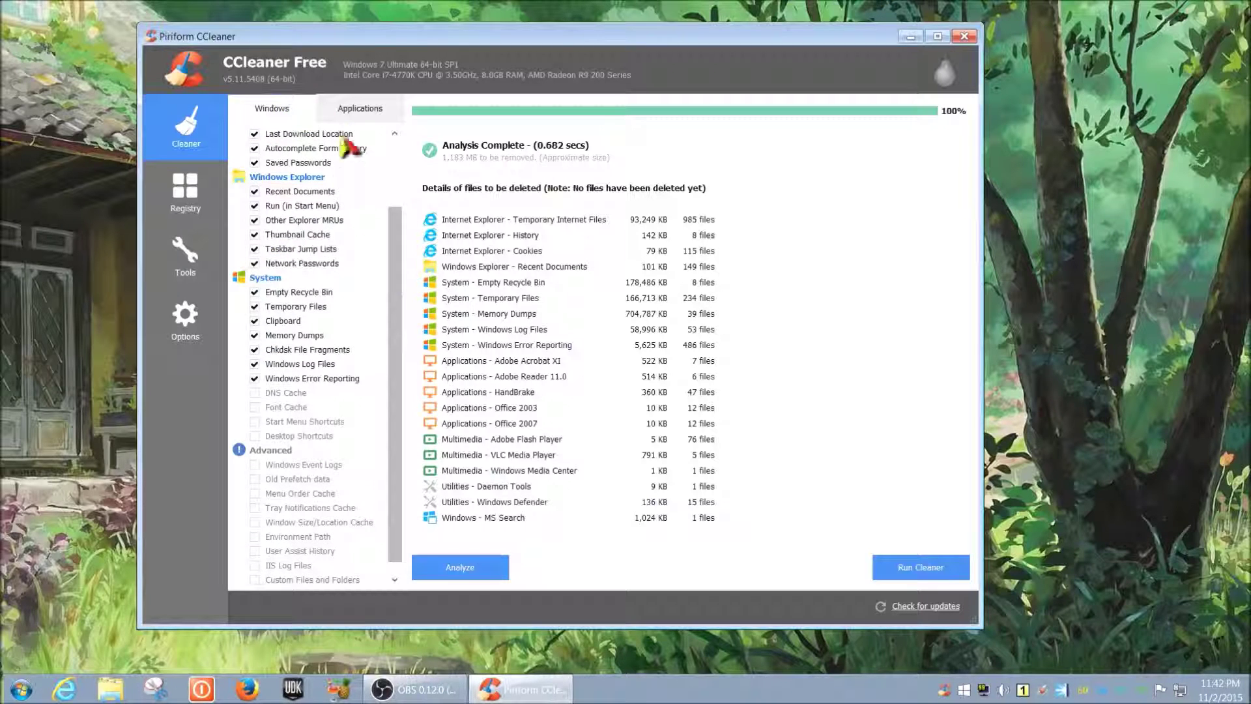
left_click(365, 112)
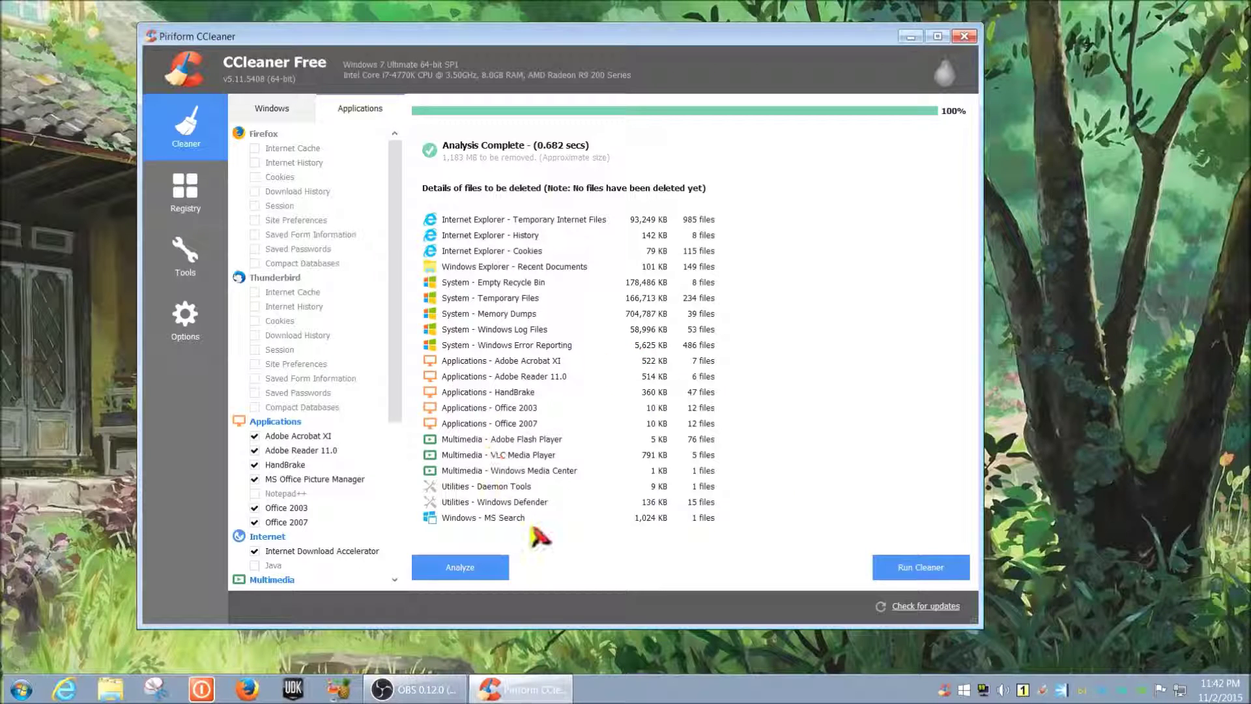
Run the cleaner and confirm permanent deletion, removing about 1,192 MB of junk files
left_click(916, 568)
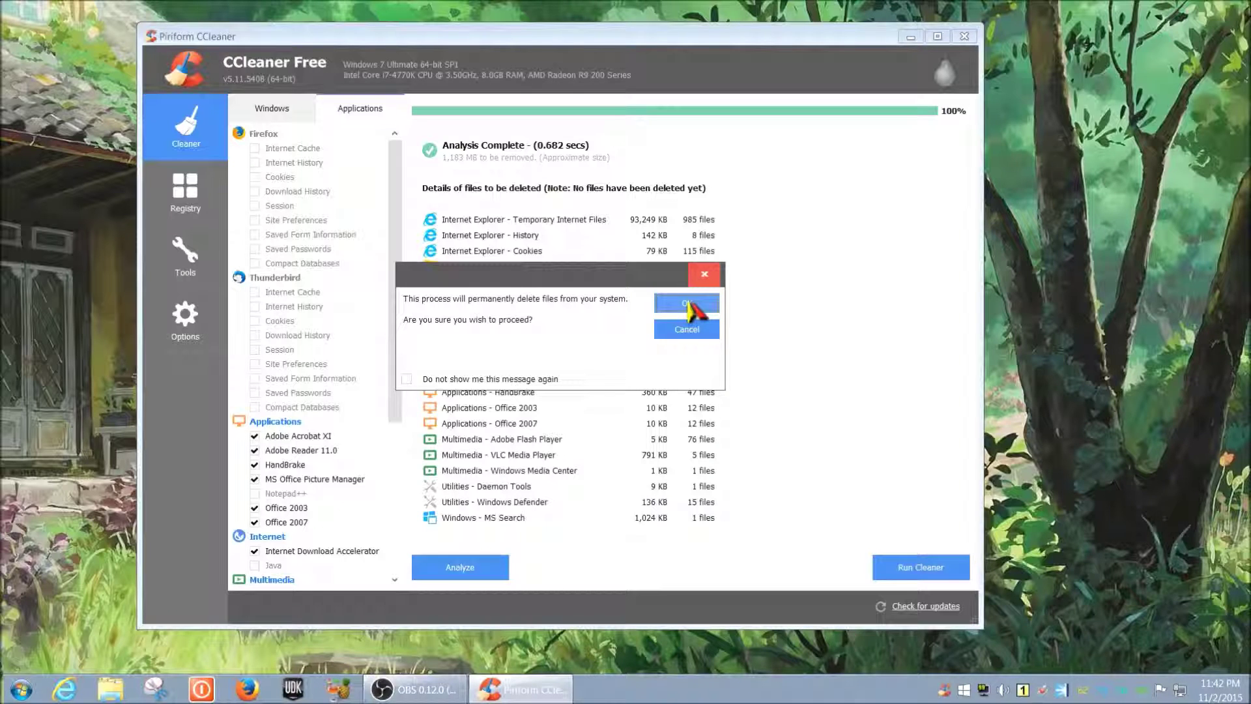
left_click_drag(622, 277, 619, 377)
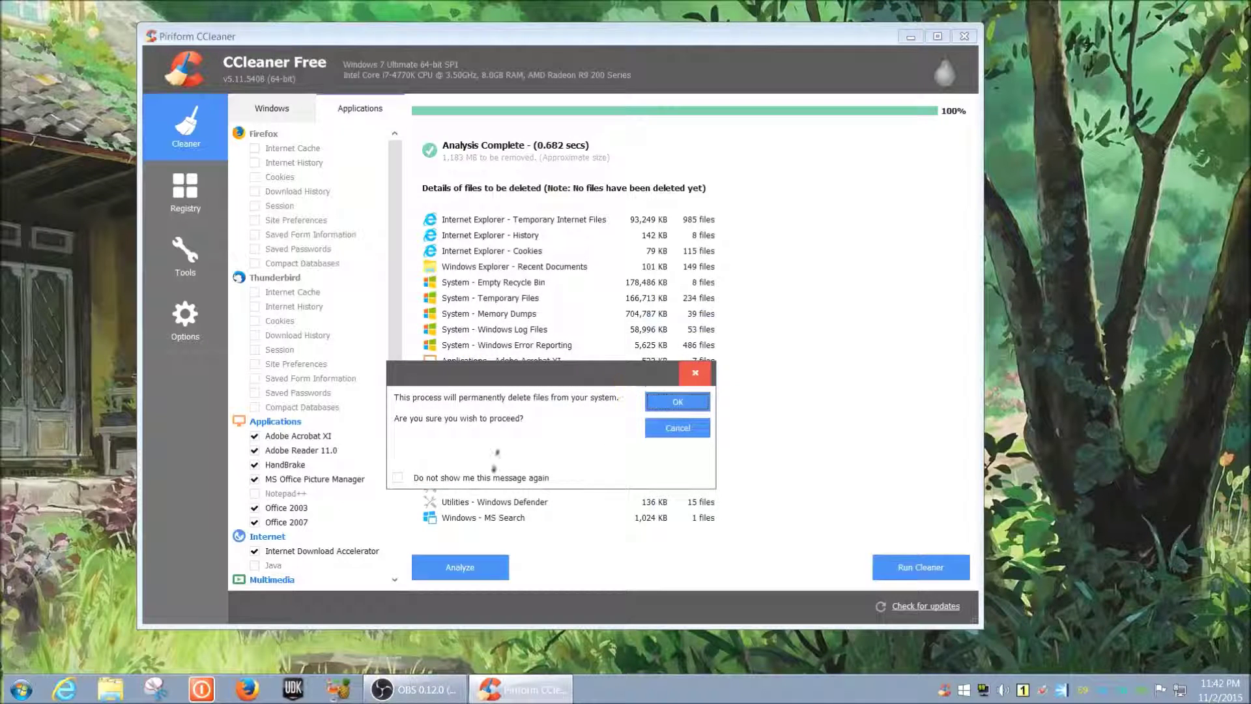
left_click_drag(551, 375, 547, 431)
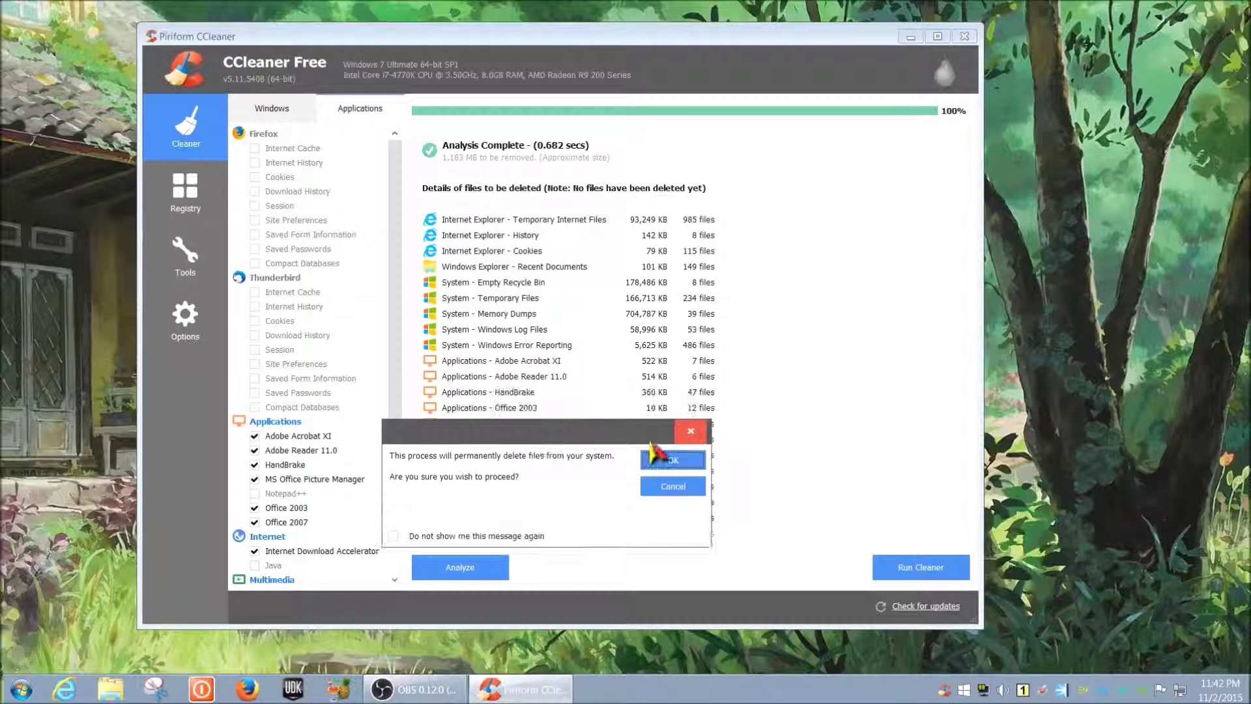
left_click(674, 459)
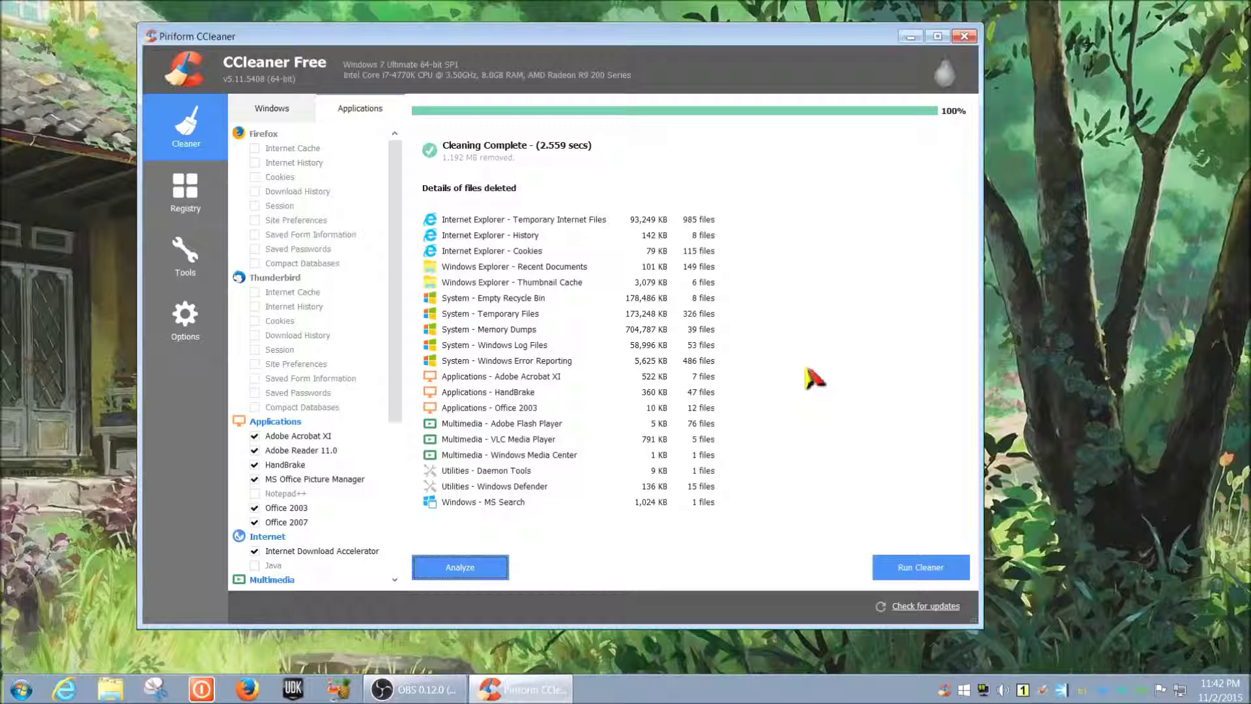
left_click_drag(398, 297, 397, 426)
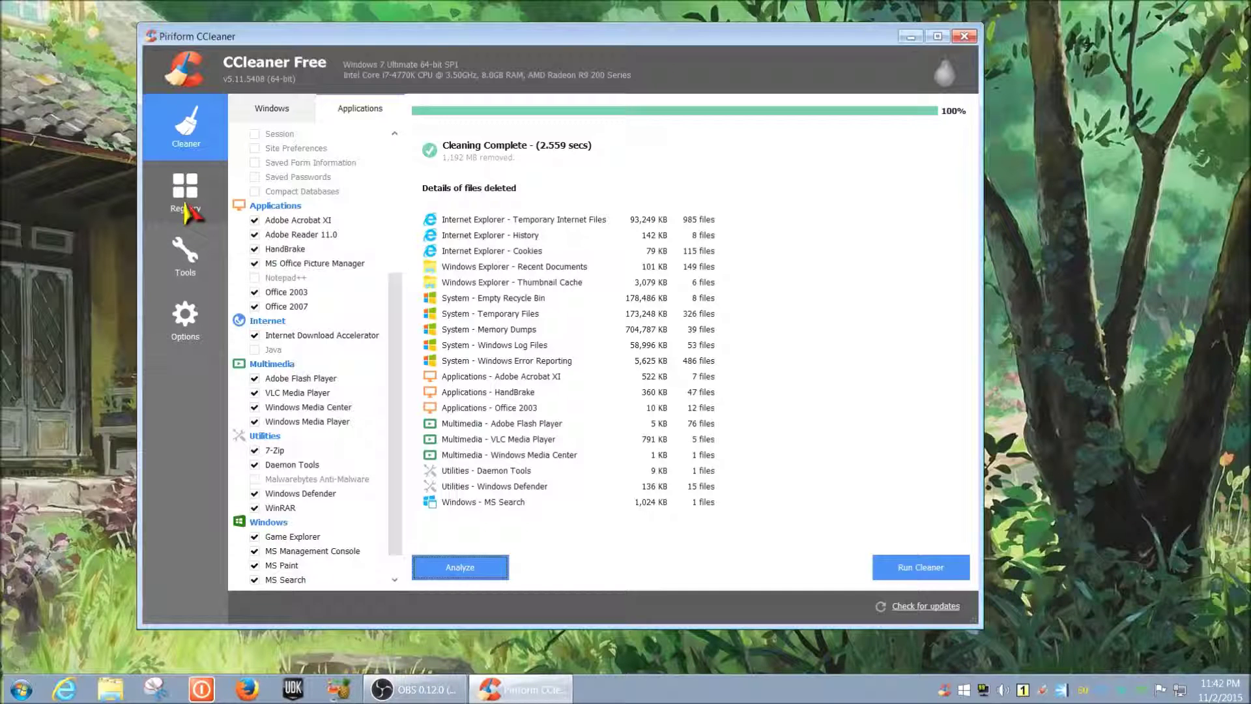
Scan the registry for issues in the Registry Cleaner
left_click(199, 185)
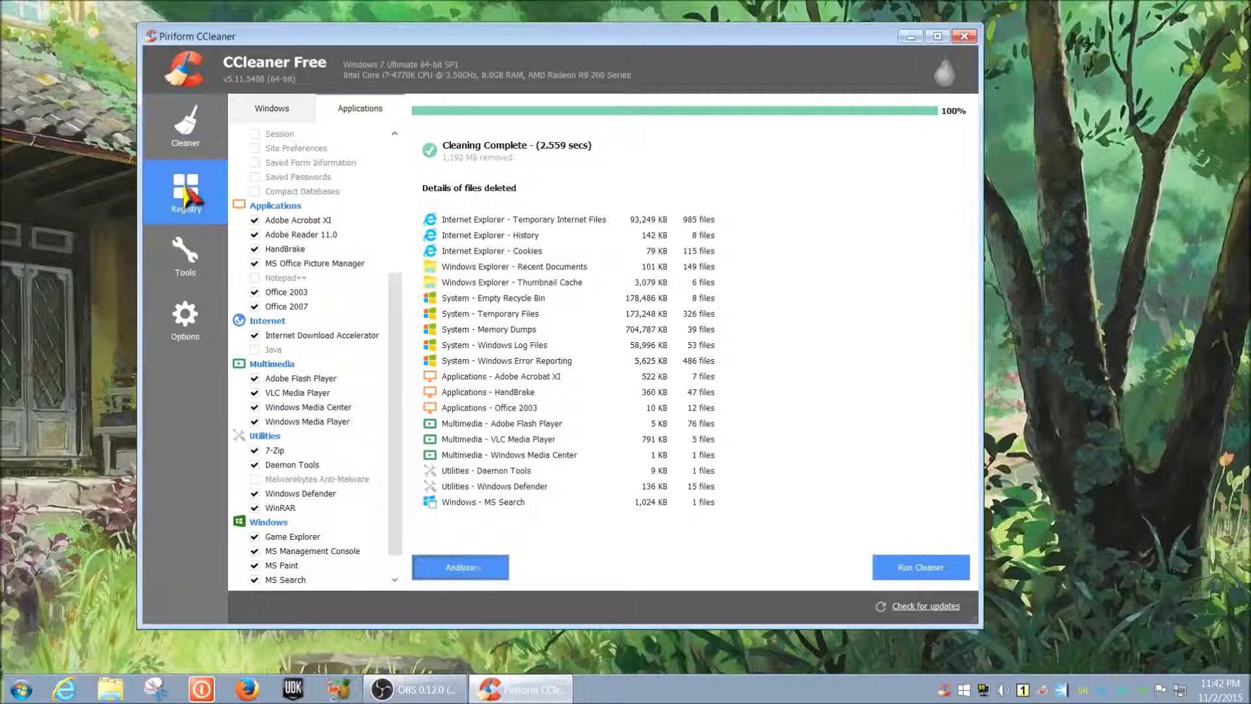
left_click(479, 578)
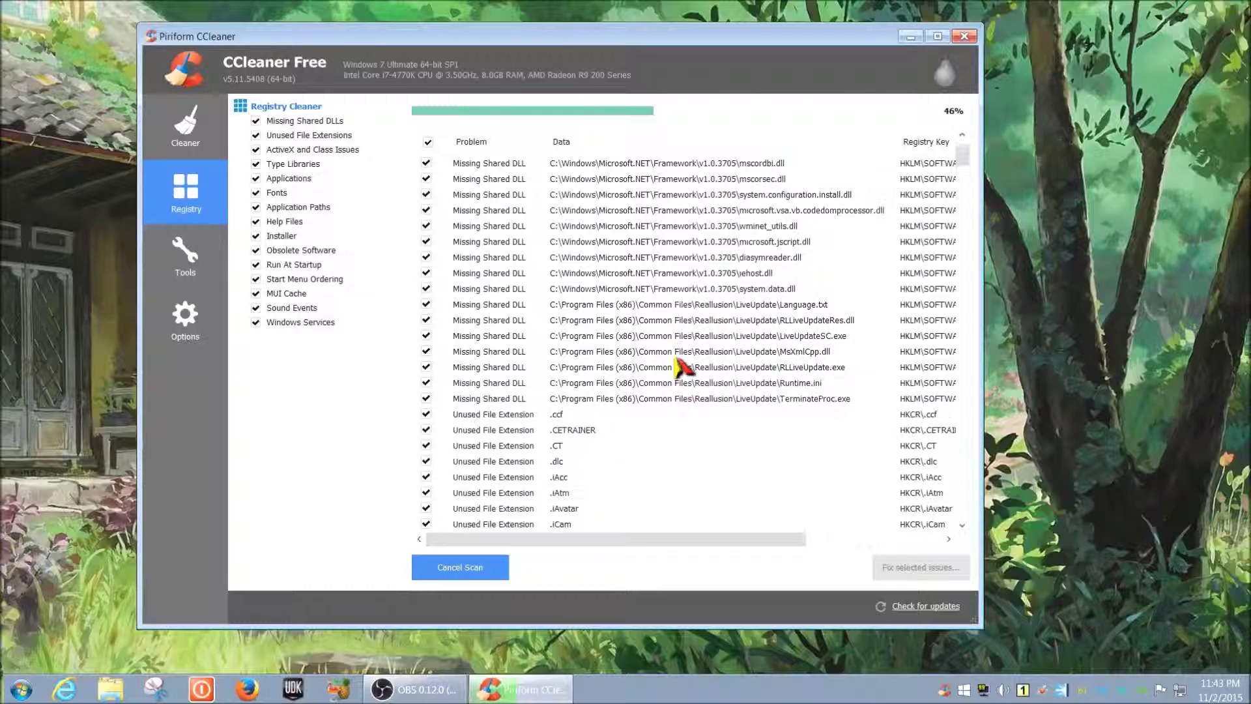
scroll(683, 369, "down", 1)
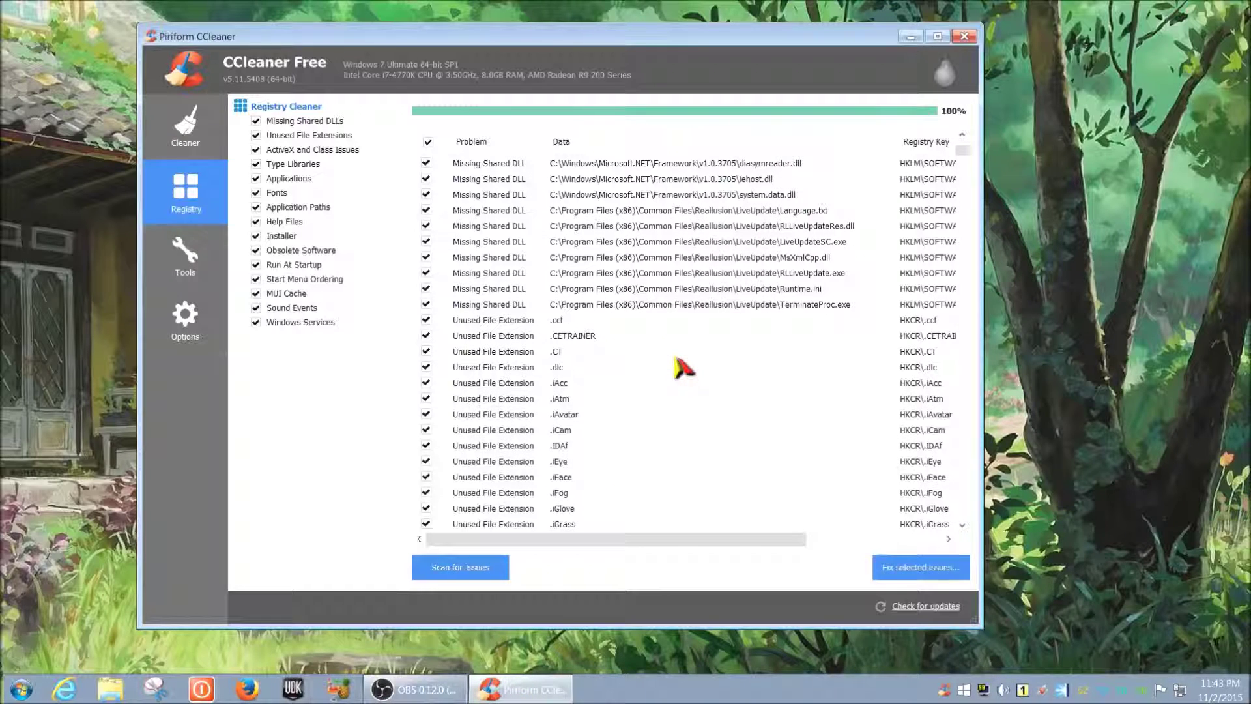
scroll(683, 404, "up", 3)
left_click_drag(674, 539, 636, 509)
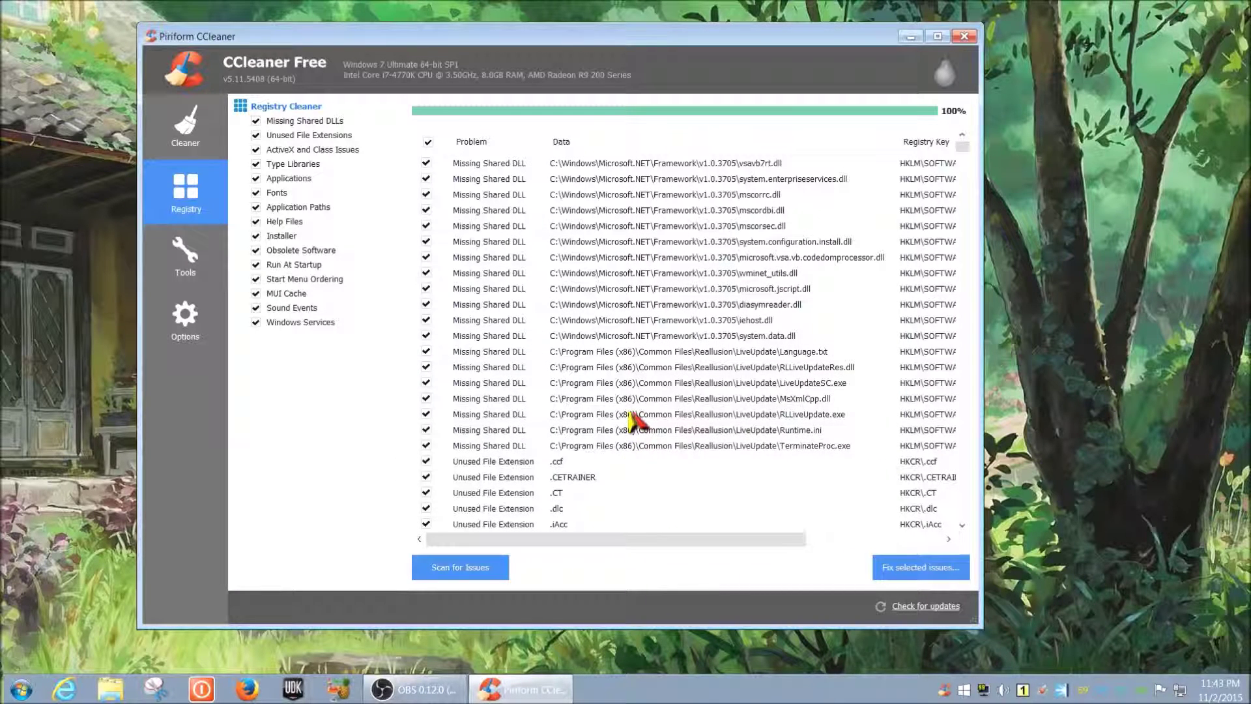
Browse the registry issues found, such as Missing Shared DLLs and Unused File Extensions
scroll(632, 420, "down", 1)
scroll(635, 421, "down", 3)
scroll(635, 421, "down", 10)
scroll(635, 421, "down", 2)
scroll(636, 420, "down", 15)
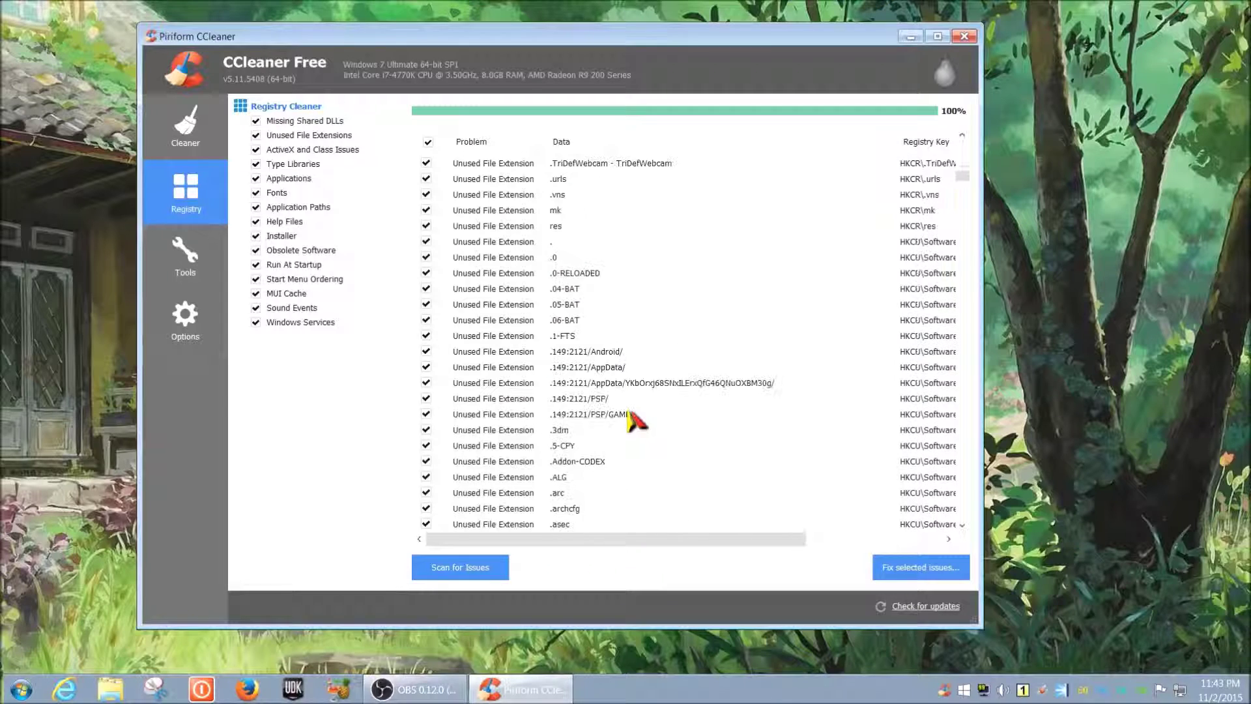
scroll(636, 420, "down", 10)
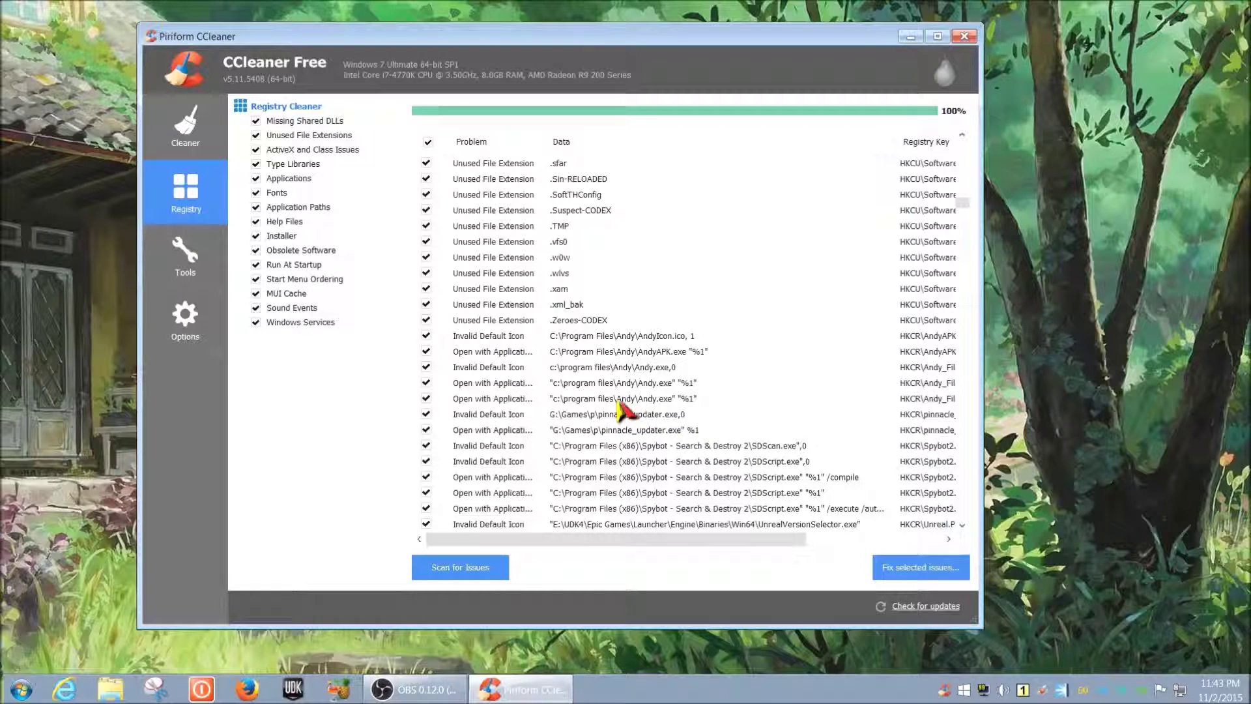
scroll(623, 407, "down", 2)
scroll(623, 405, "up", 15)
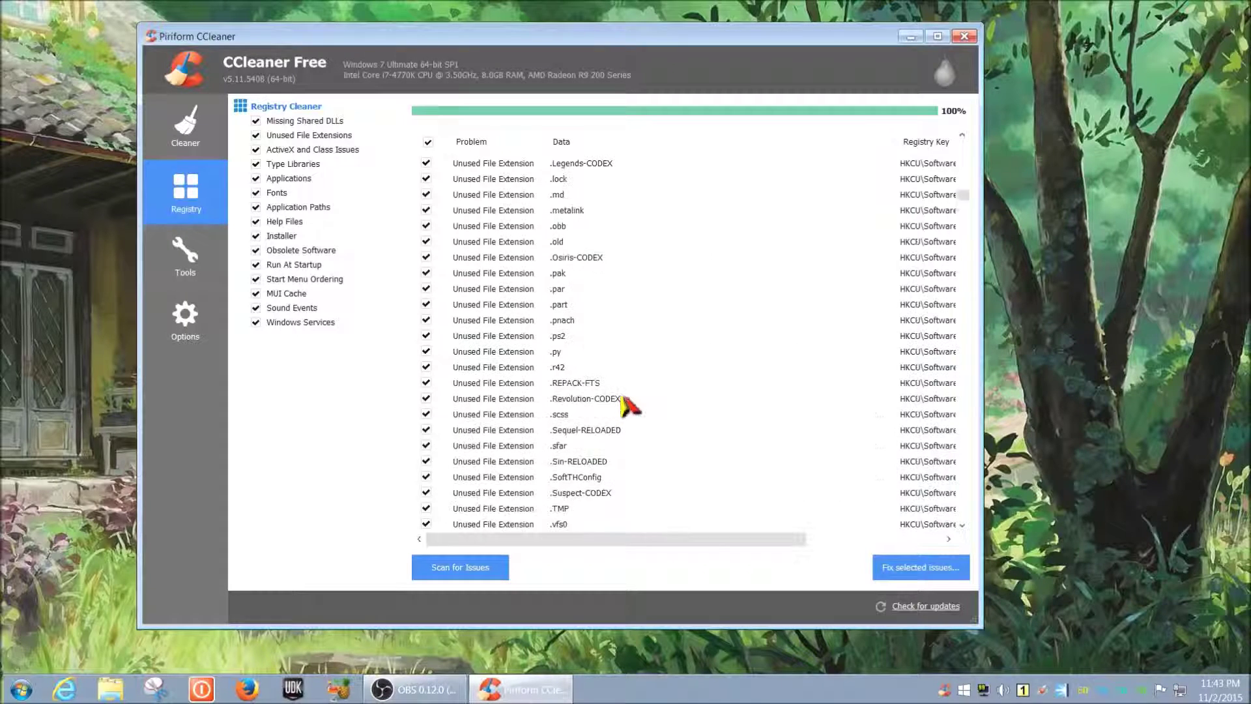
scroll(626, 406, "up", 8)
scroll(627, 407, "up", 3)
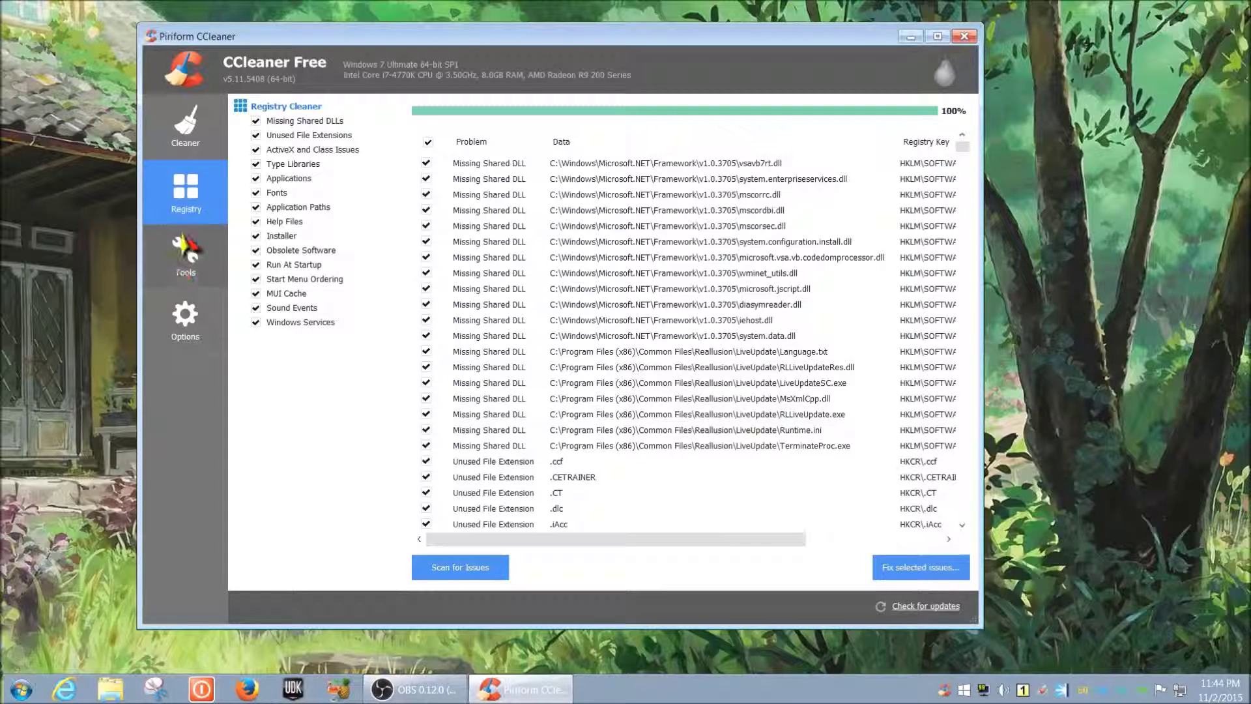
Return to the Cleaner's completed report and switch between its Windows and Applications tabs
left_click(183, 257)
left_click(194, 320)
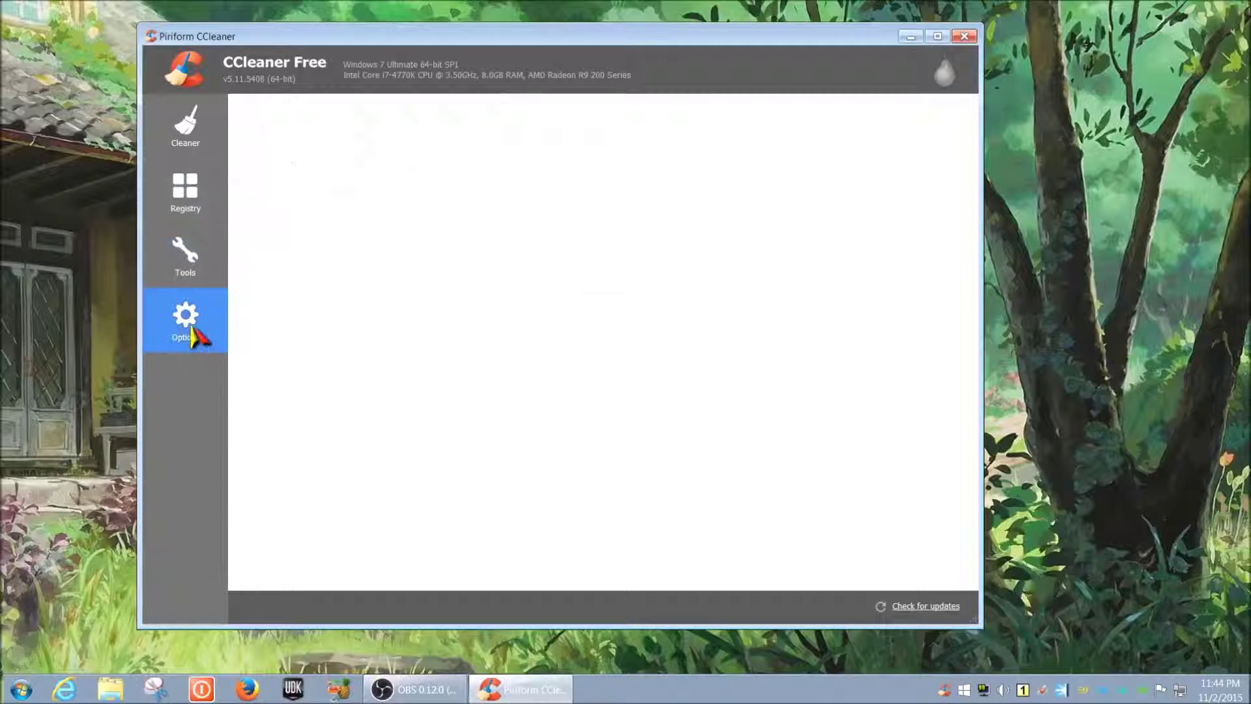
left_click(192, 251)
left_click(191, 171)
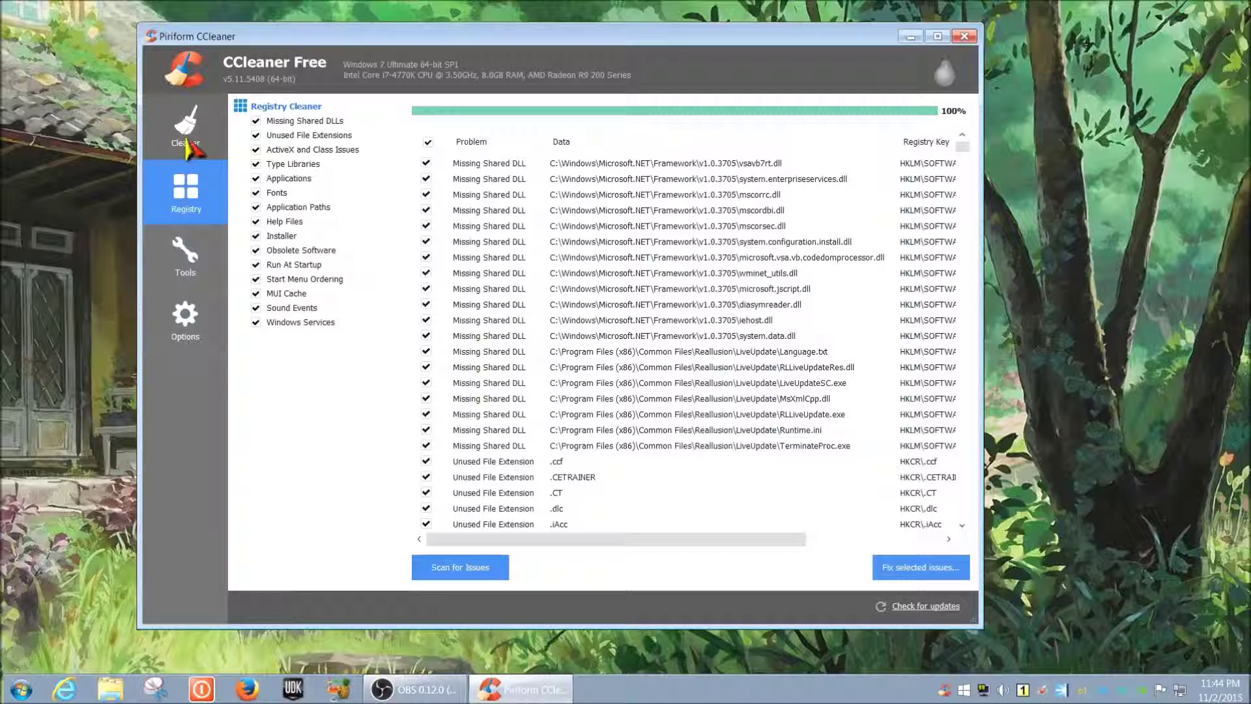
left_click(187, 144)
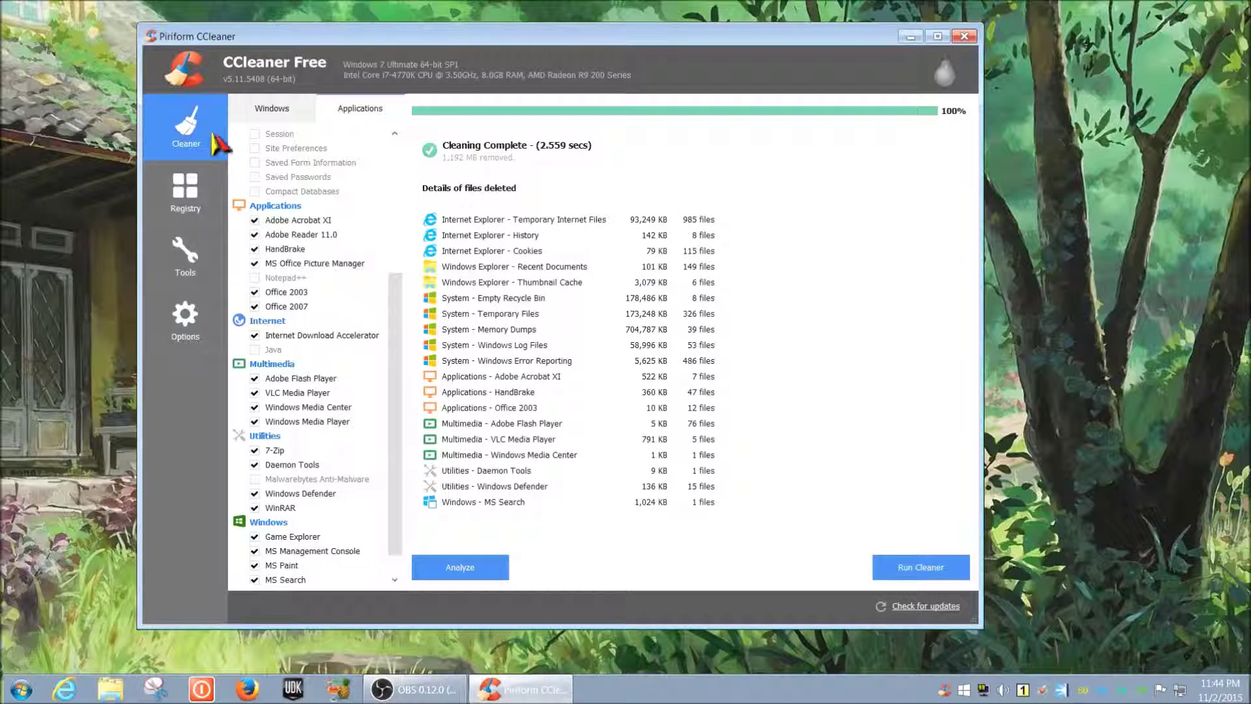
left_click(287, 118)
left_click(365, 119)
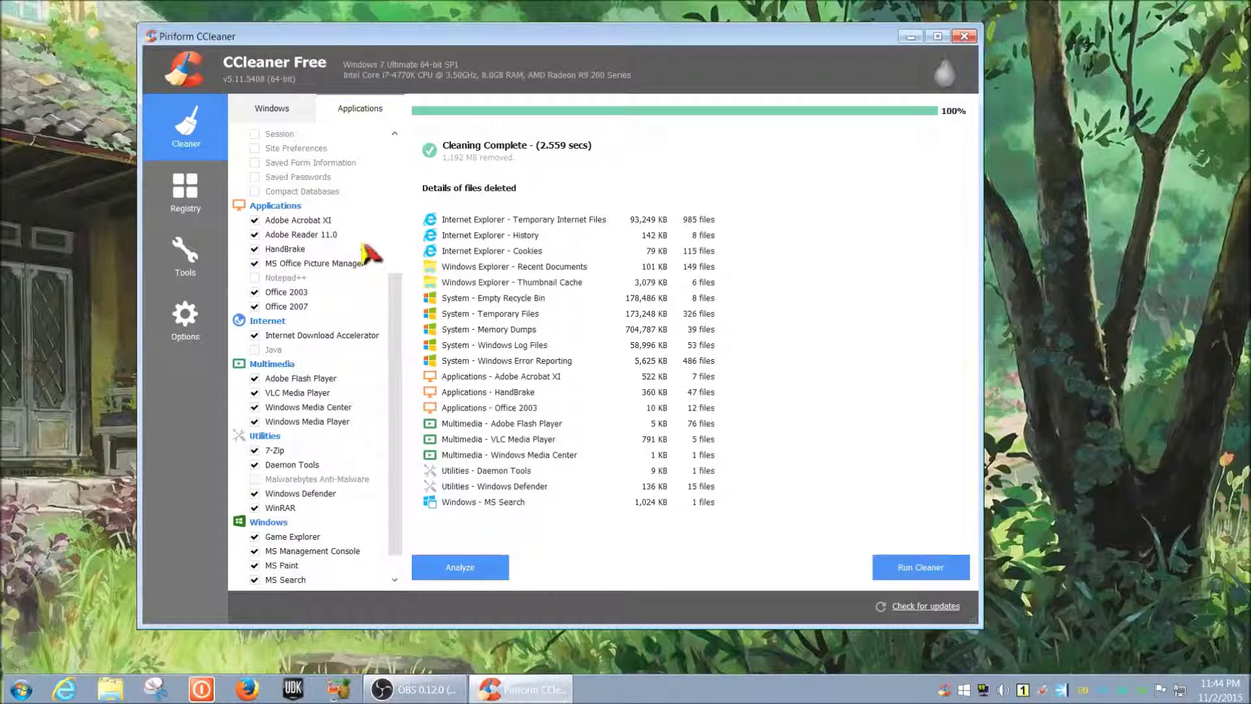
left_click(279, 113)
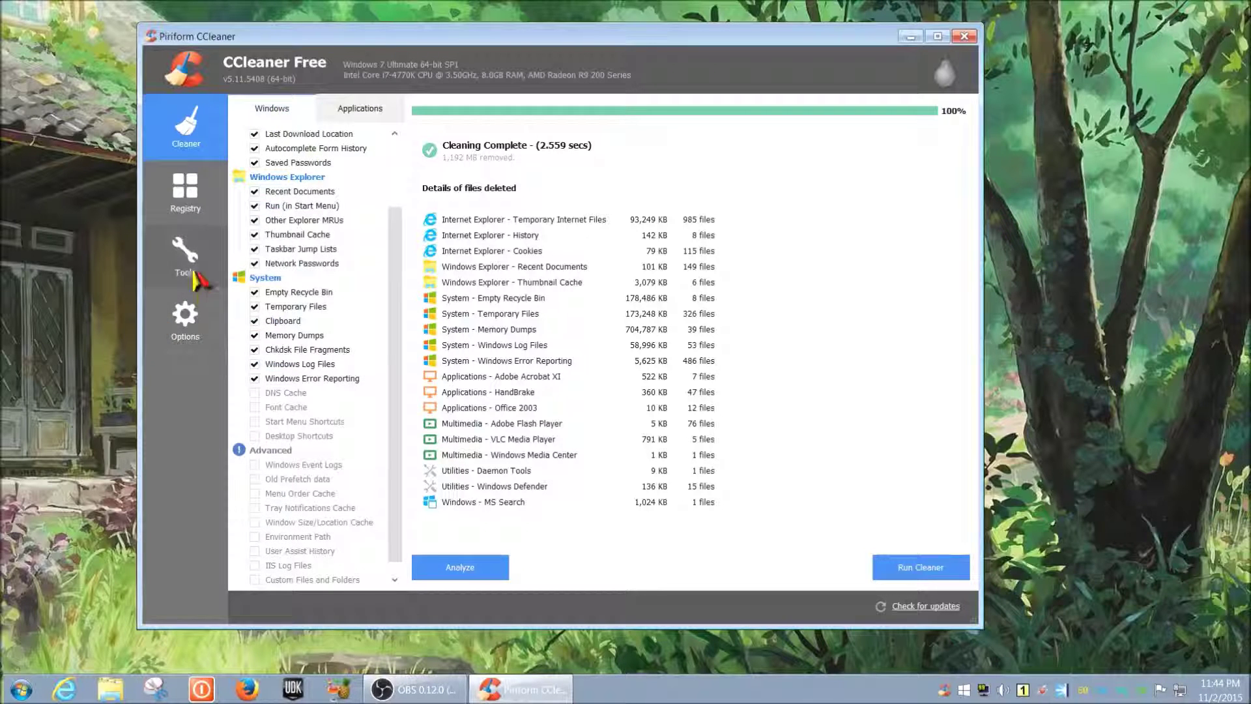
In Tools > Uninstall, select Battle.net, 7-Zip 9.20, Adobe Flash Player 19 and Adobe Reader XI
left_click(189, 253)
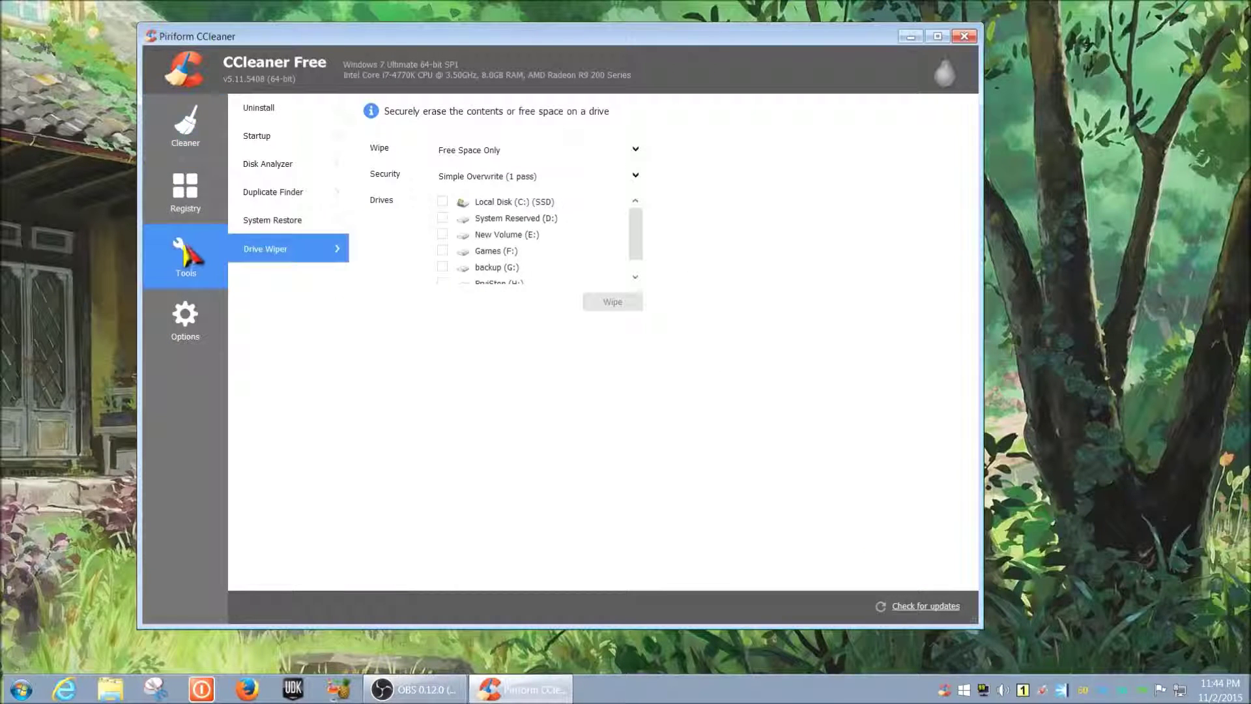
left_click(284, 111)
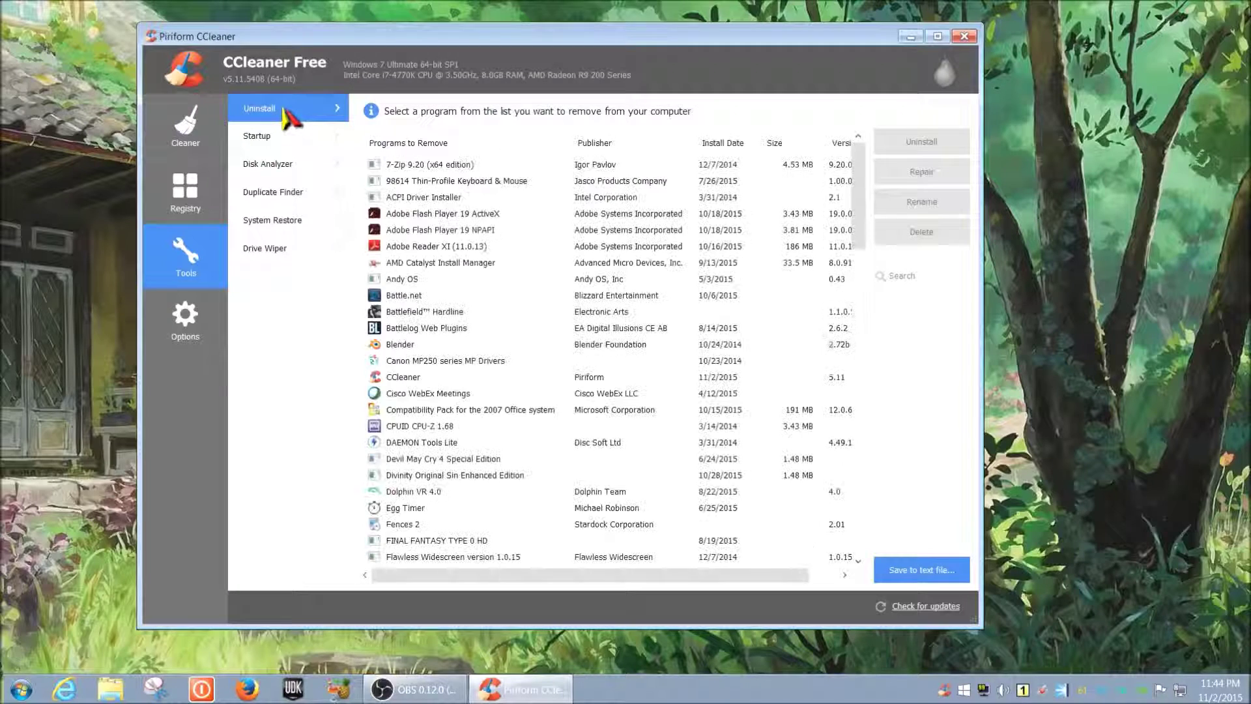
left_click(717, 296)
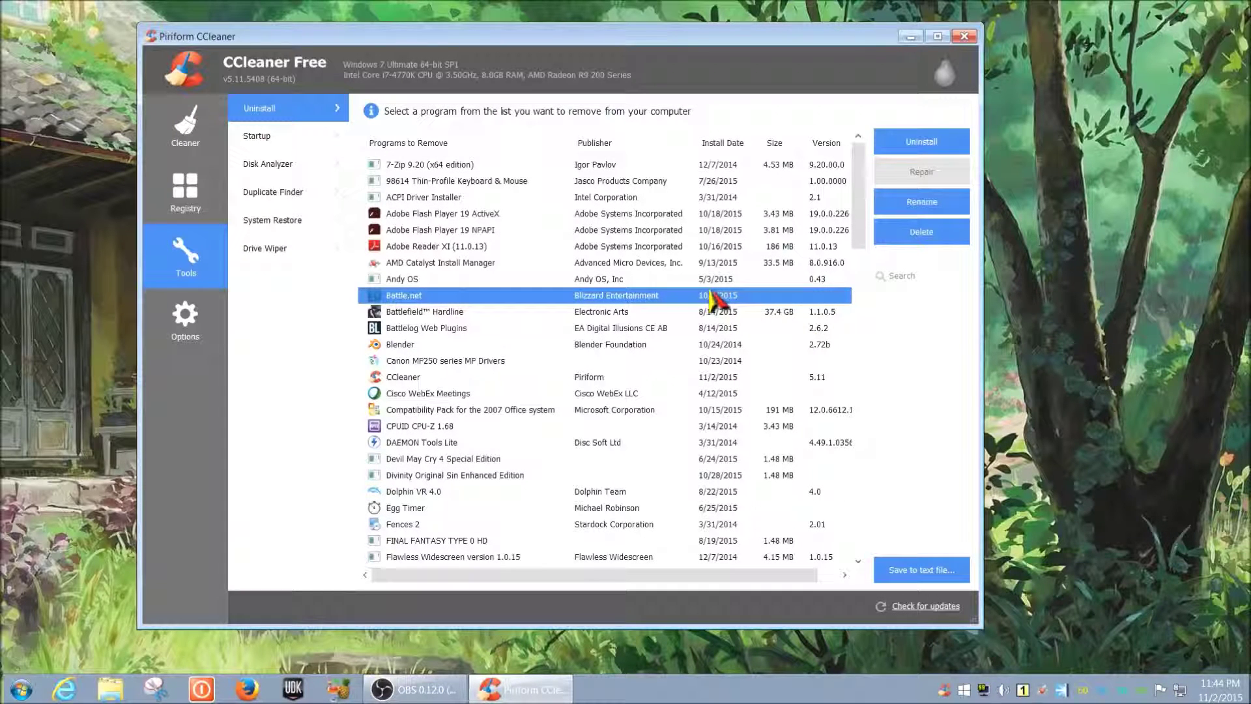
left_click(574, 165)
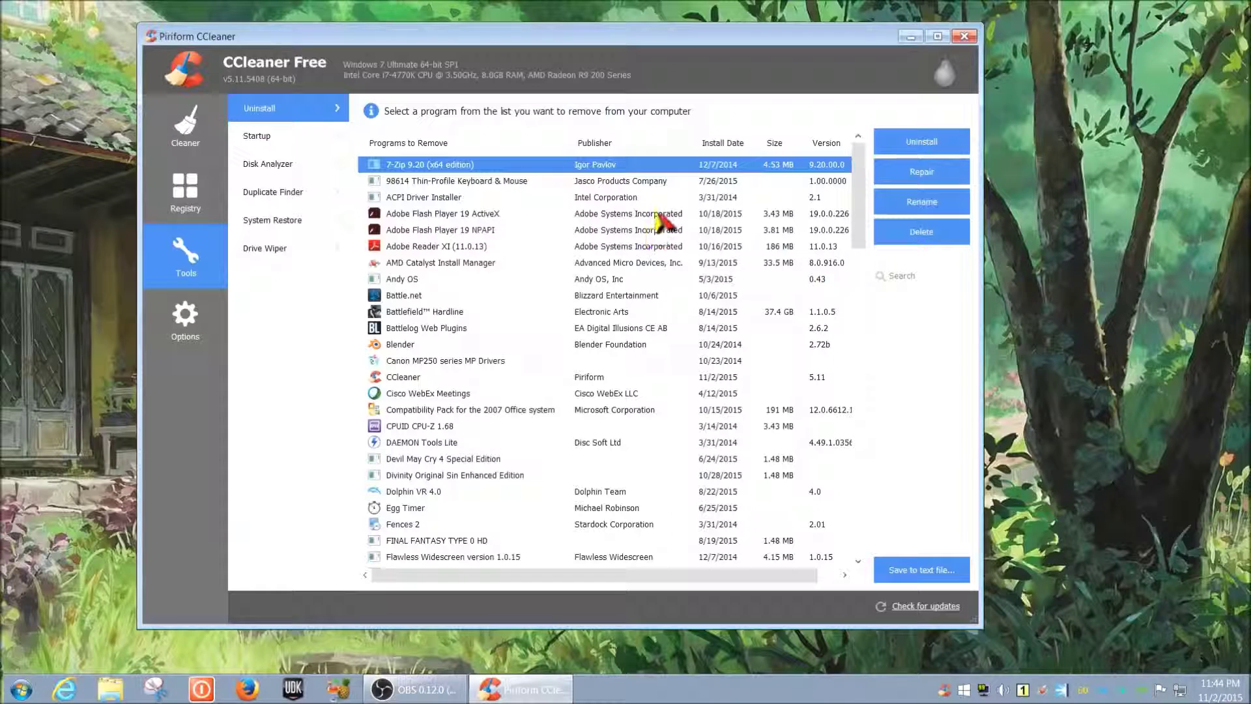
left_click(553, 233)
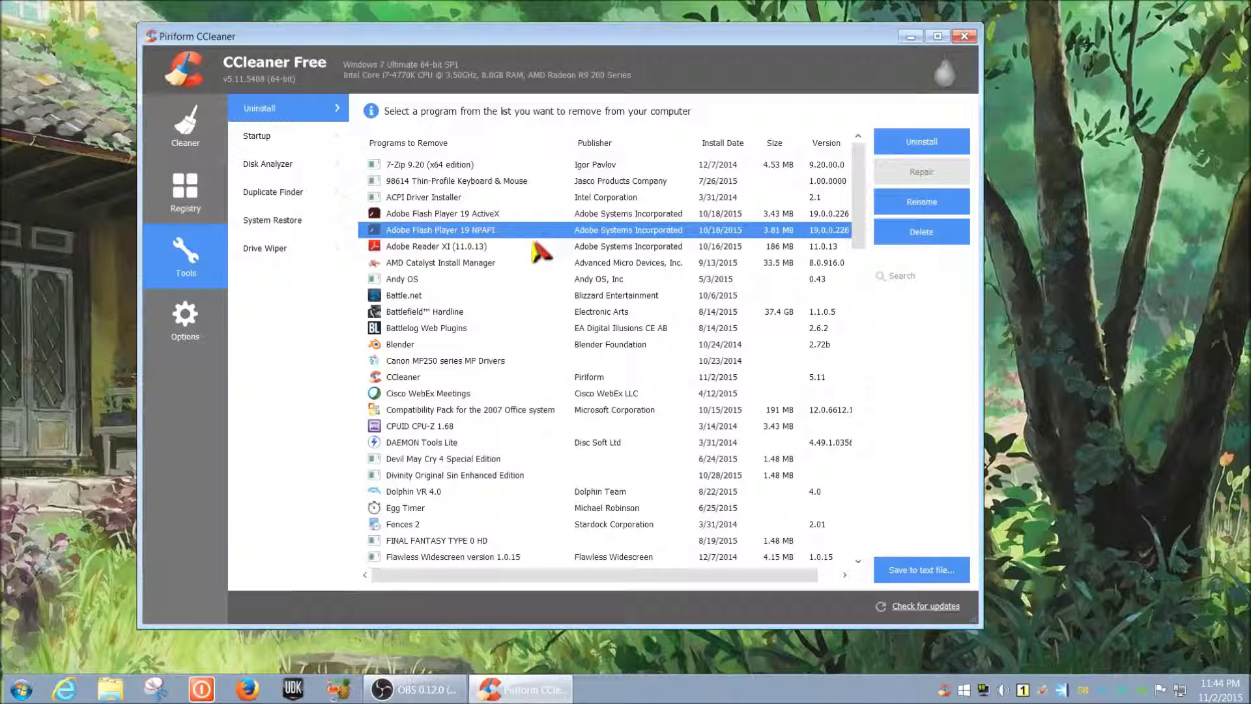
left_click(528, 249)
left_click(544, 215)
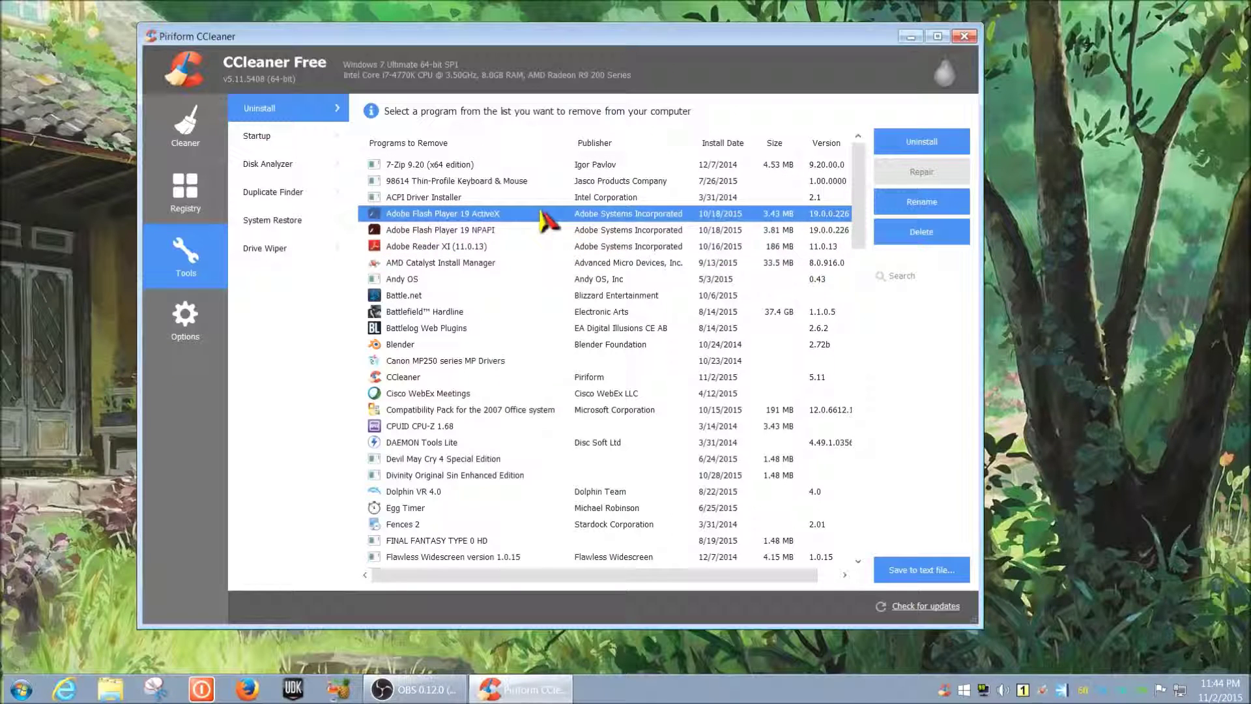
left_click(586, 249)
left_click(596, 229)
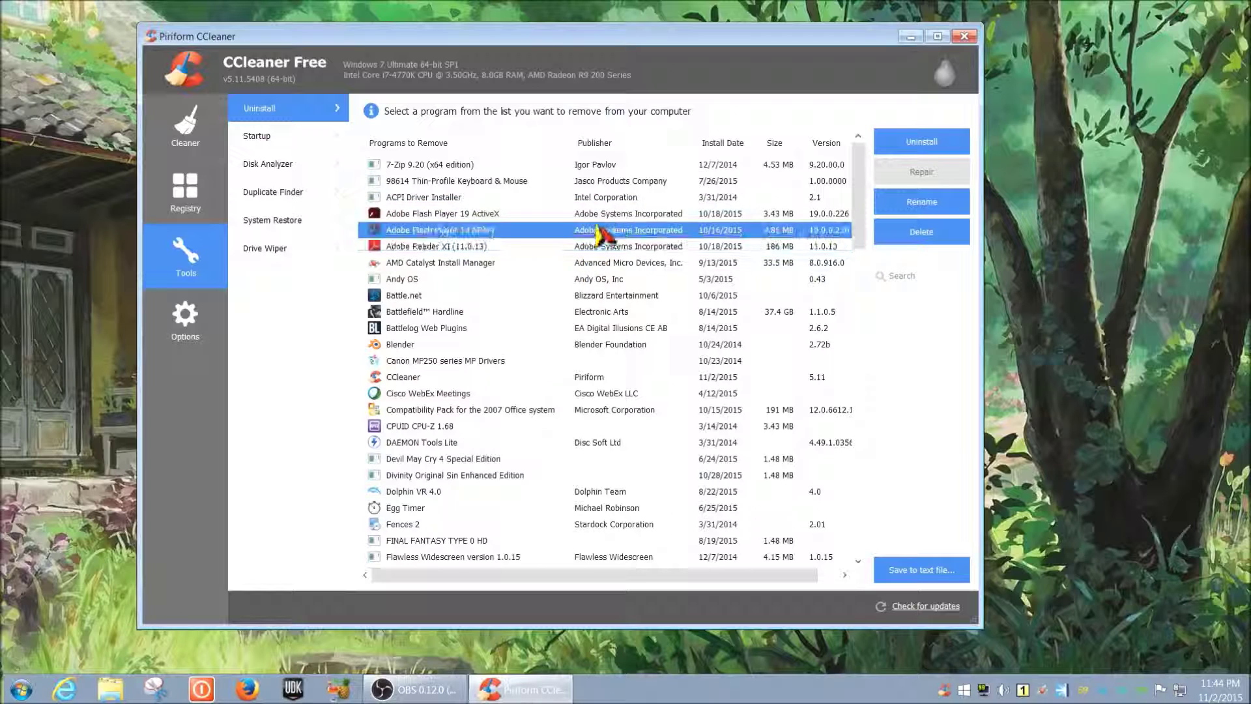
left_click(573, 249)
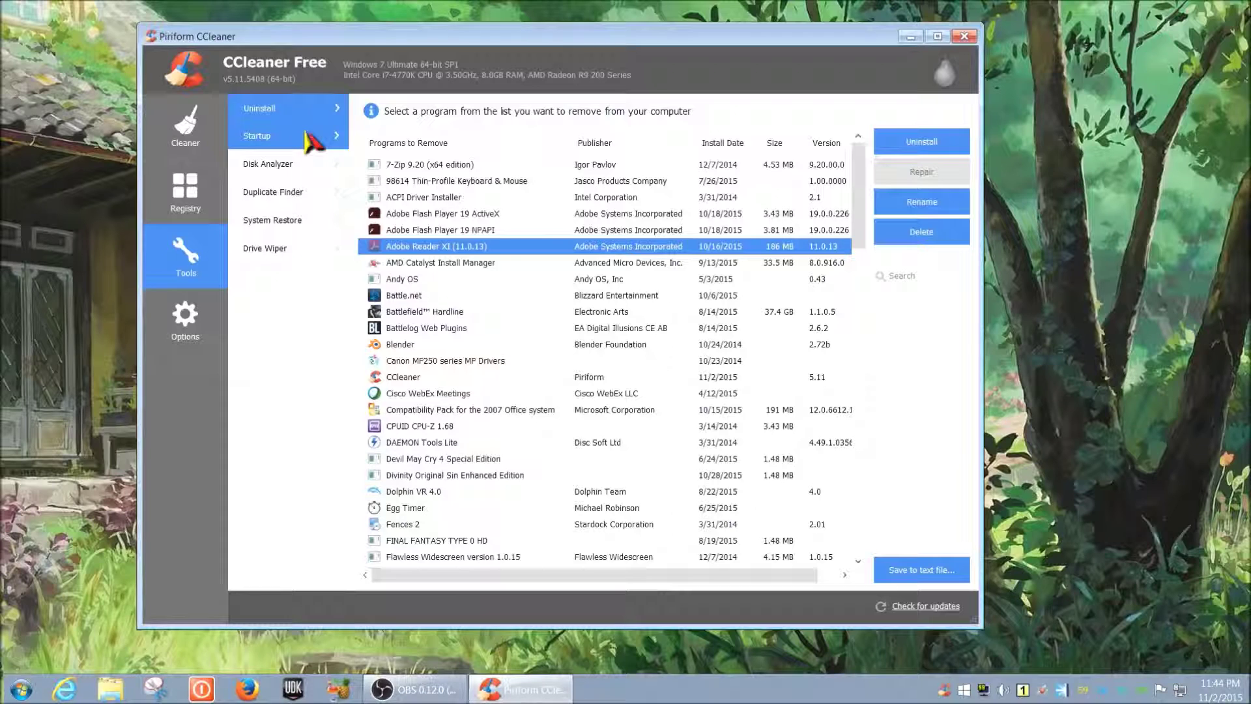
Browse the Startup entries on the Windows, Internet Explorer and Firefox tabs, then open Disk Analyzer
left_click(304, 144)
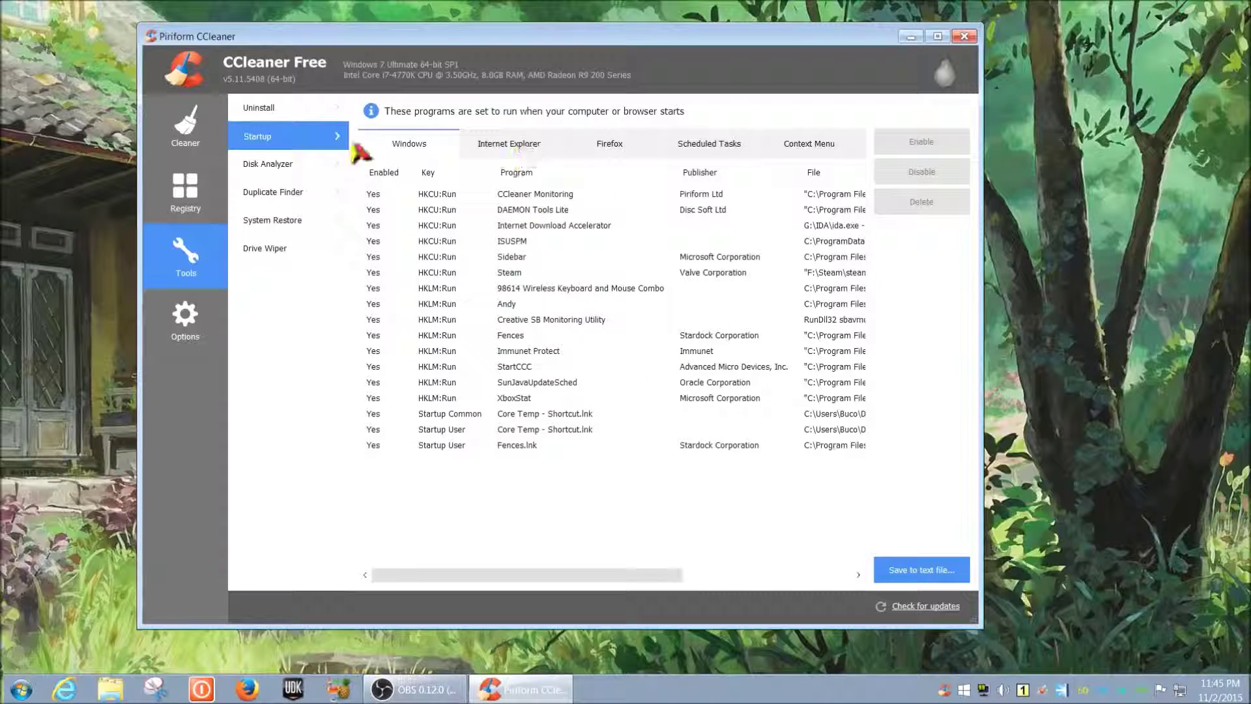
left_click(274, 158)
left_click(523, 149)
left_click(612, 149)
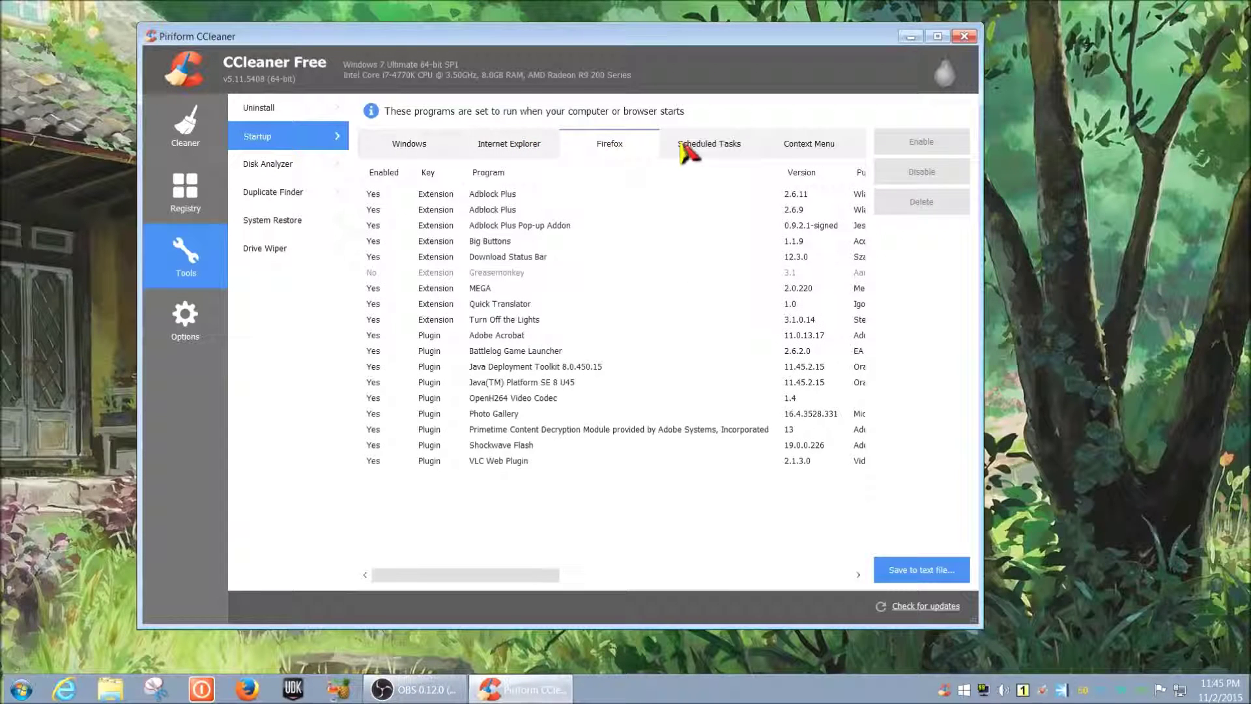
left_click(512, 151)
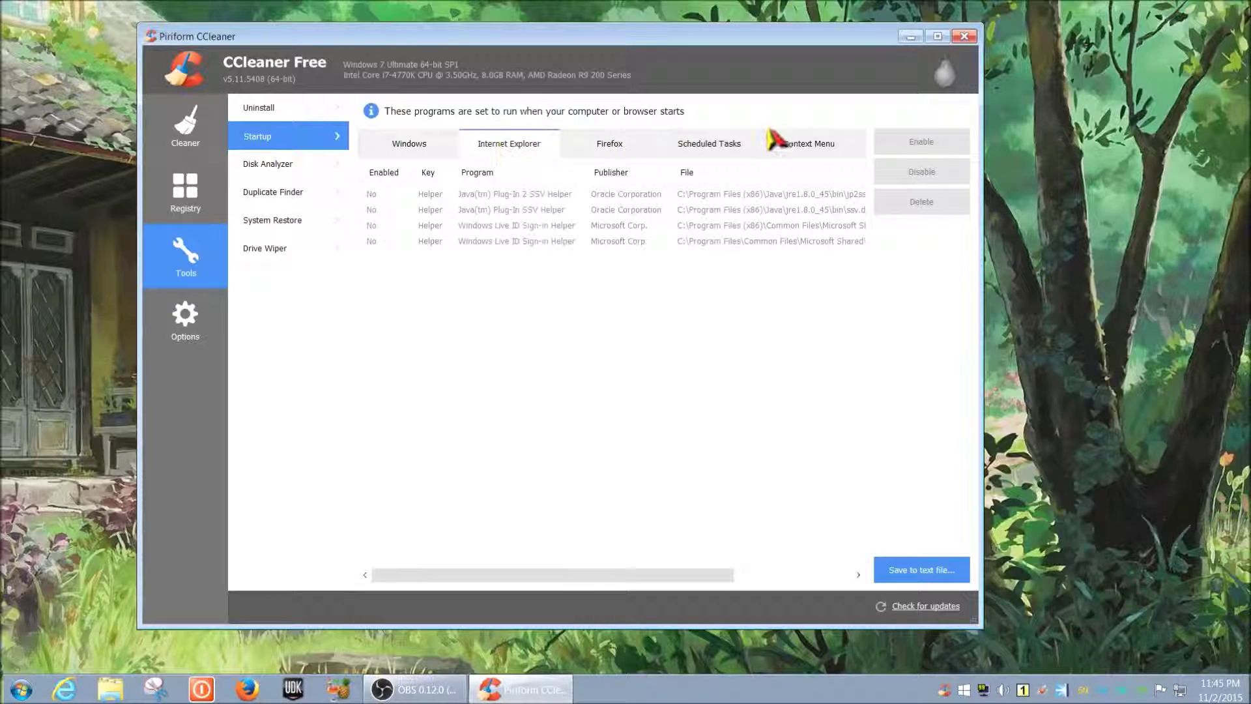
left_click(395, 149)
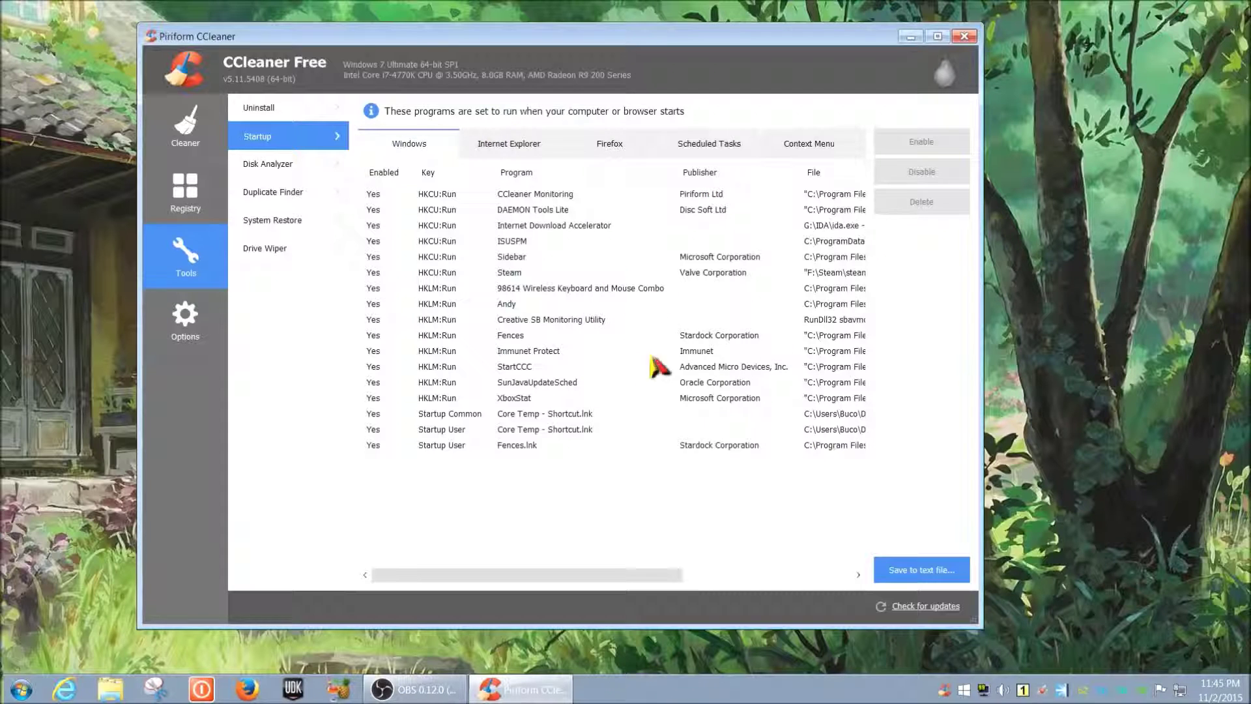
left_click(297, 166)
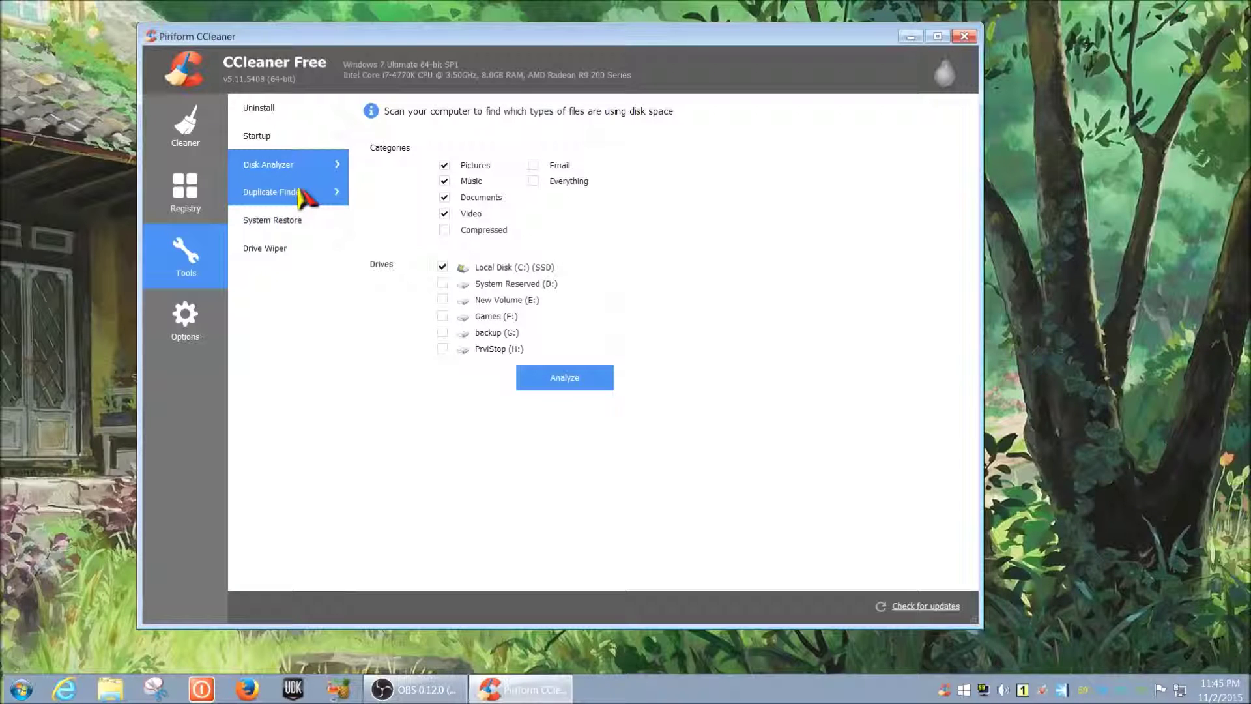
Leave only Local Disk (C:) ticked in Disk Analyzer, then switch to Duplicate Finder
left_click(442, 299)
left_click(442, 283)
left_click(443, 267)
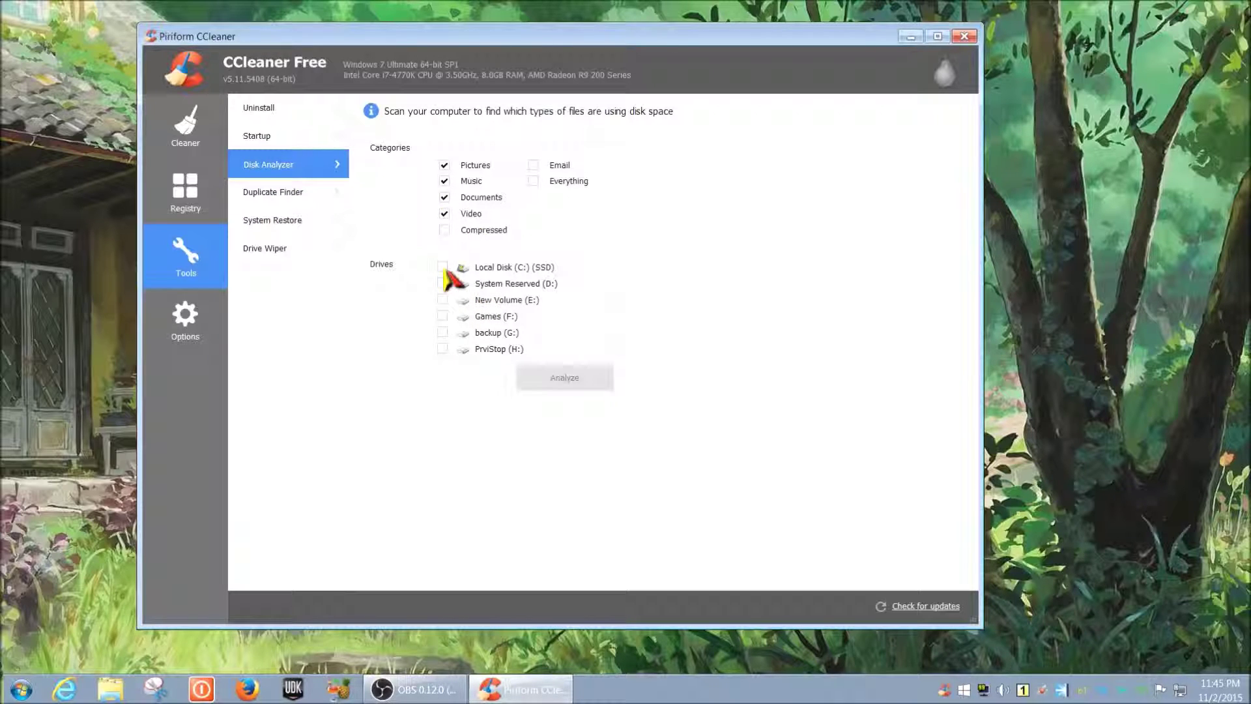
left_click(444, 267)
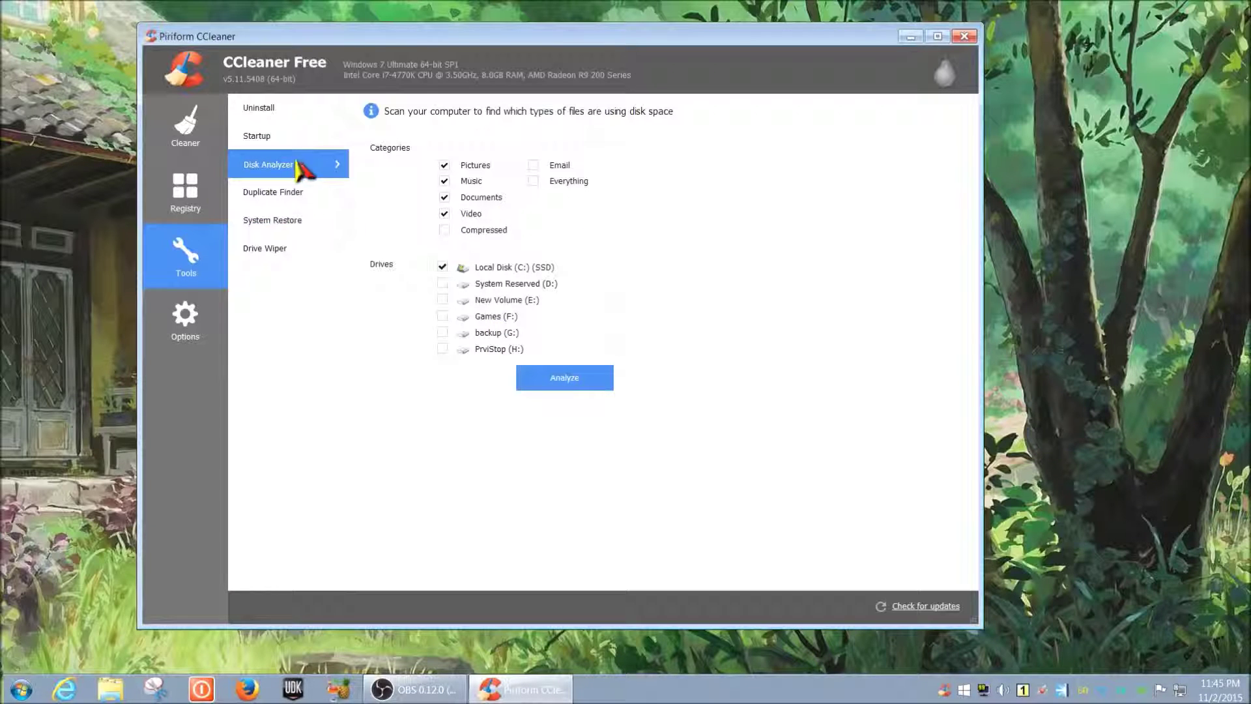
left_click(319, 210)
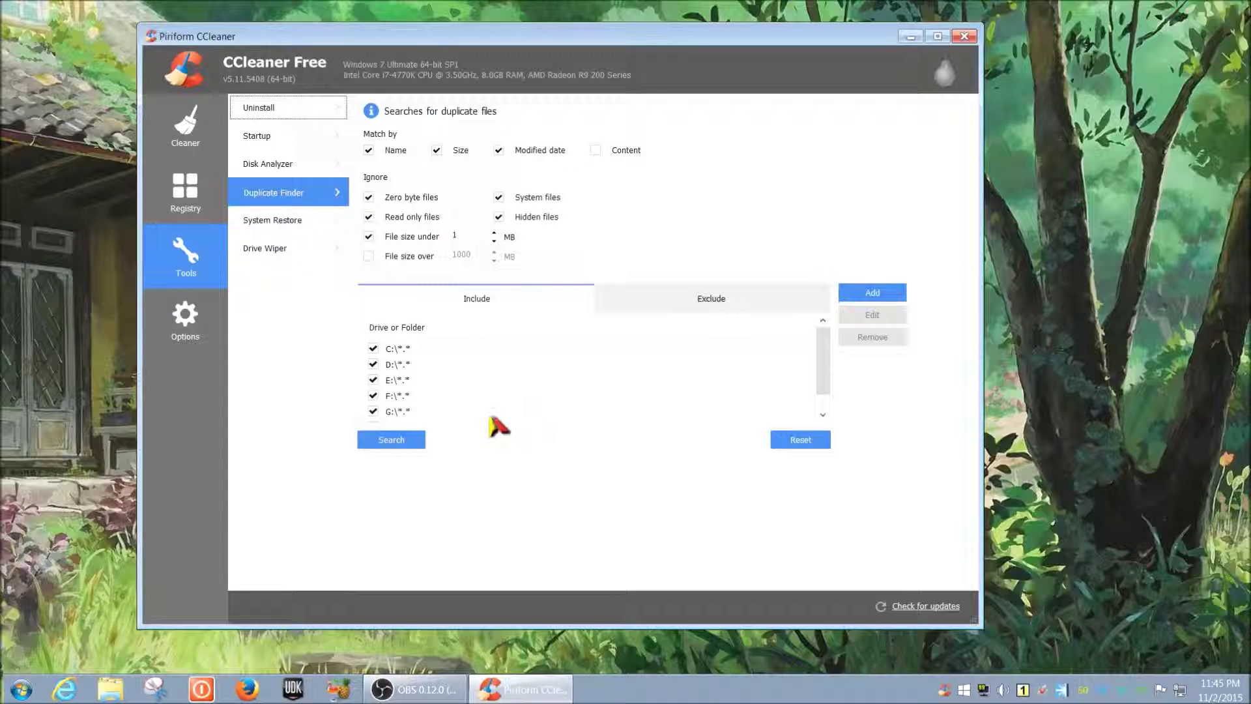
Exclude drives D: and G: so only C: is searched, and run the duplicate search
left_click(372, 366)
left_click(372, 412)
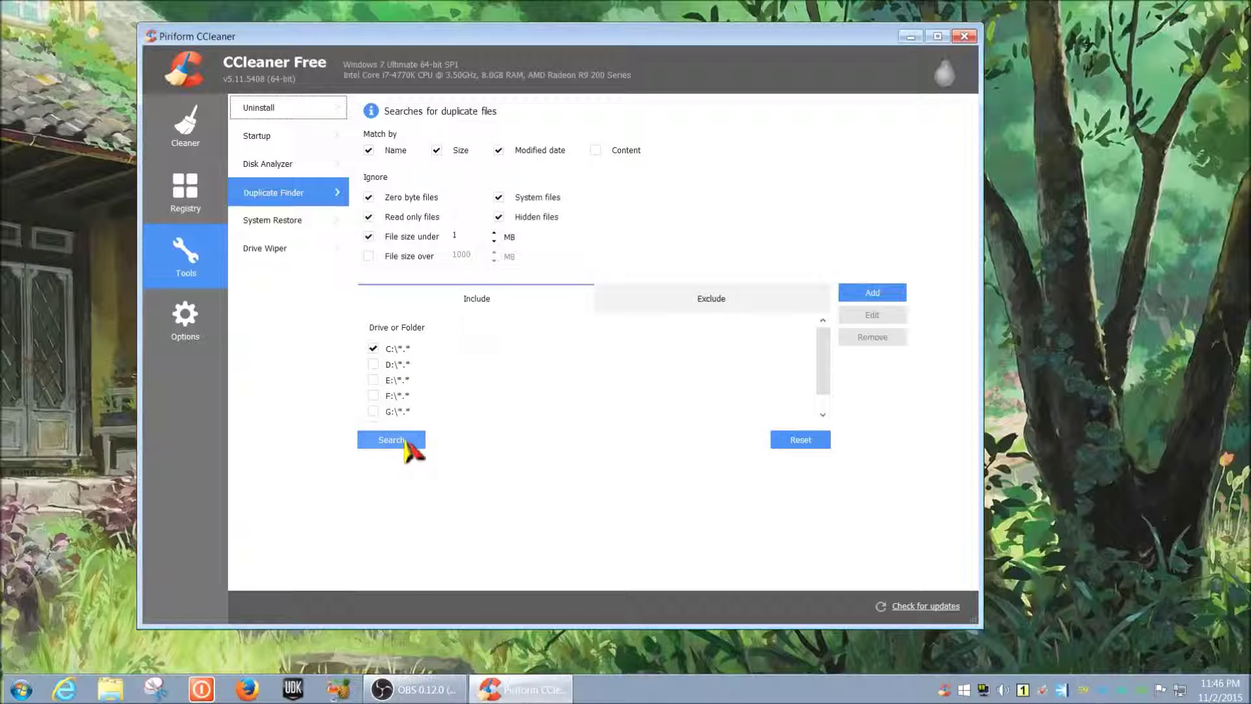
left_click(402, 442)
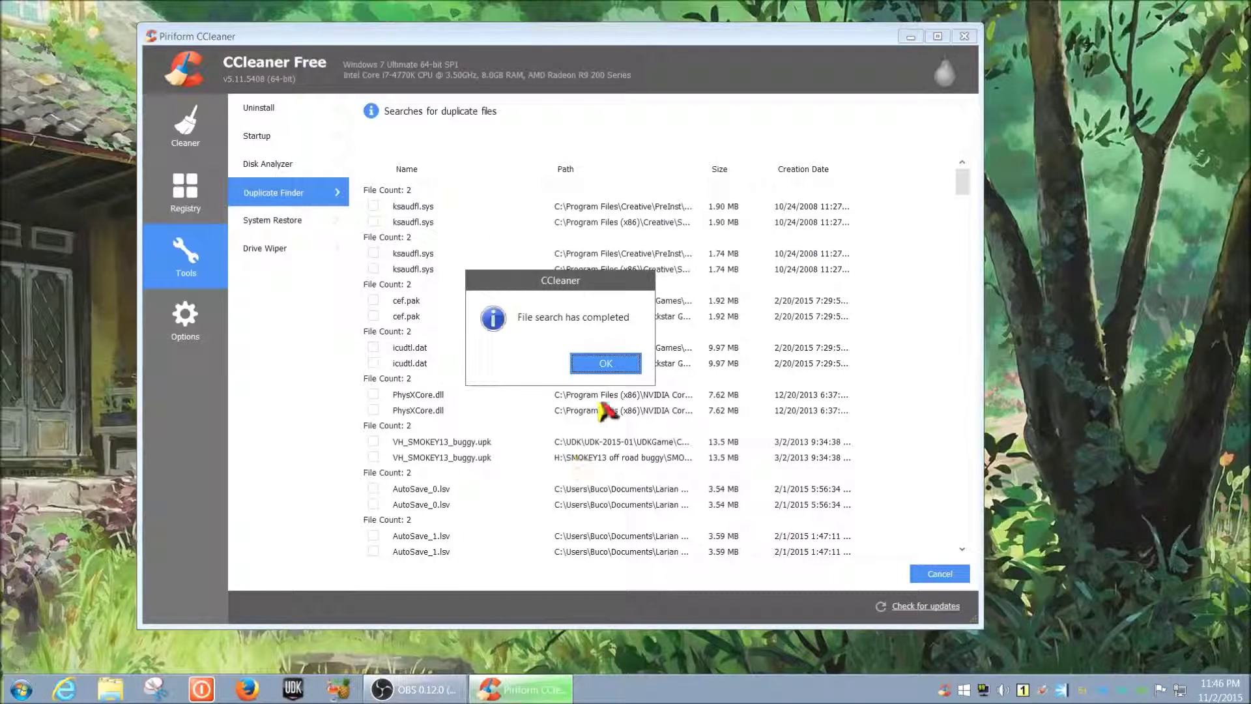
Dismiss the completion notice and compare the cef.pak and two 1.74 MB ksaudfl.sys duplicates
left_click(610, 363)
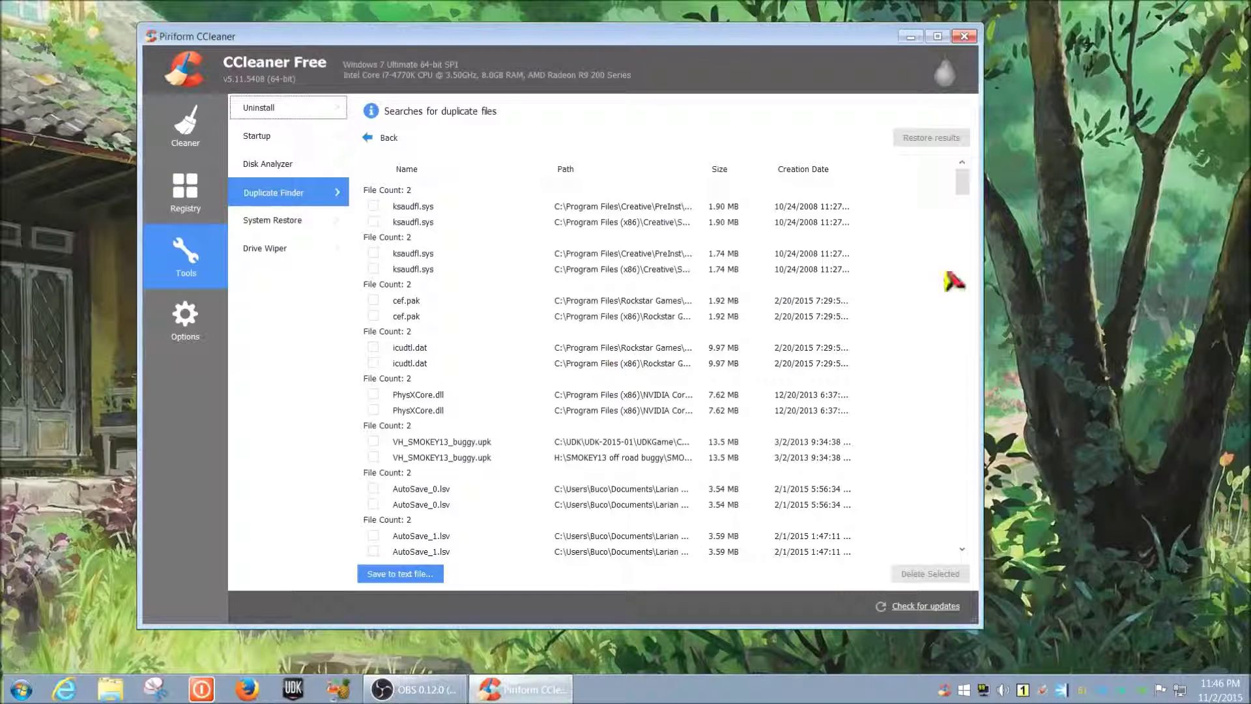
mouse_move(964, 204)
left_mouse_down()
mouse_move(963, 215)
mouse_move(964, 186)
left_mouse_up()
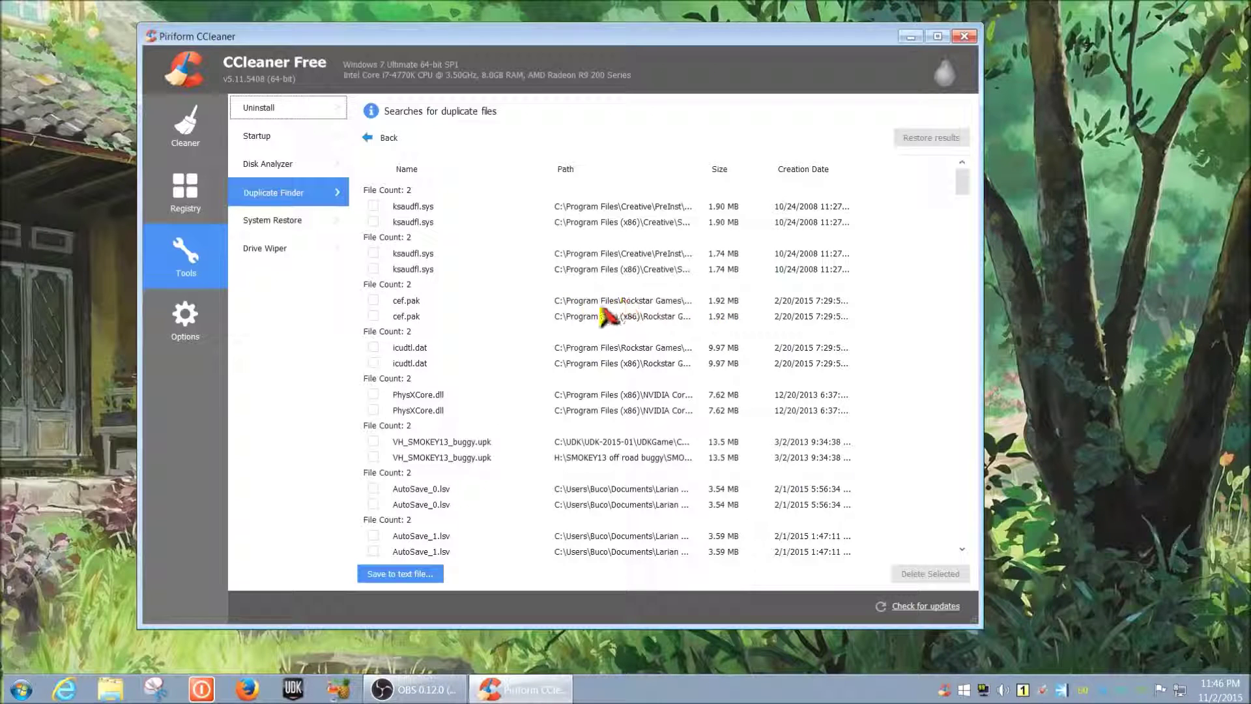
left_click(627, 300)
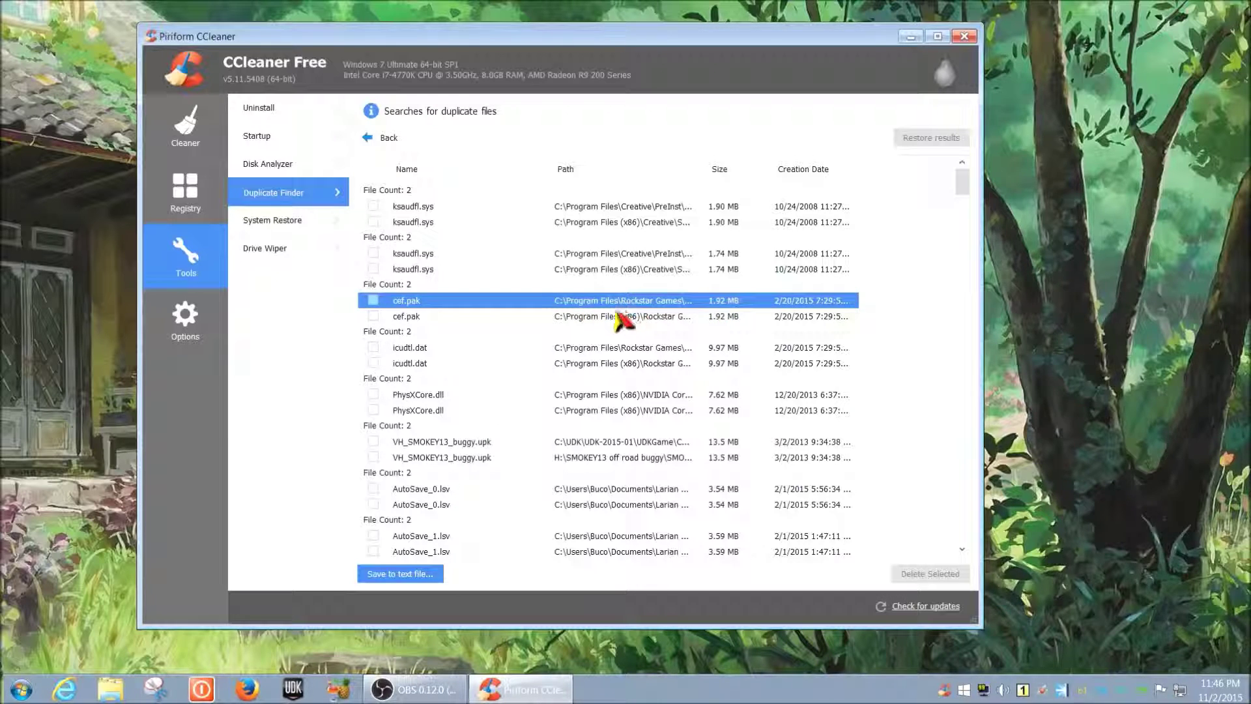
left_click(647, 255)
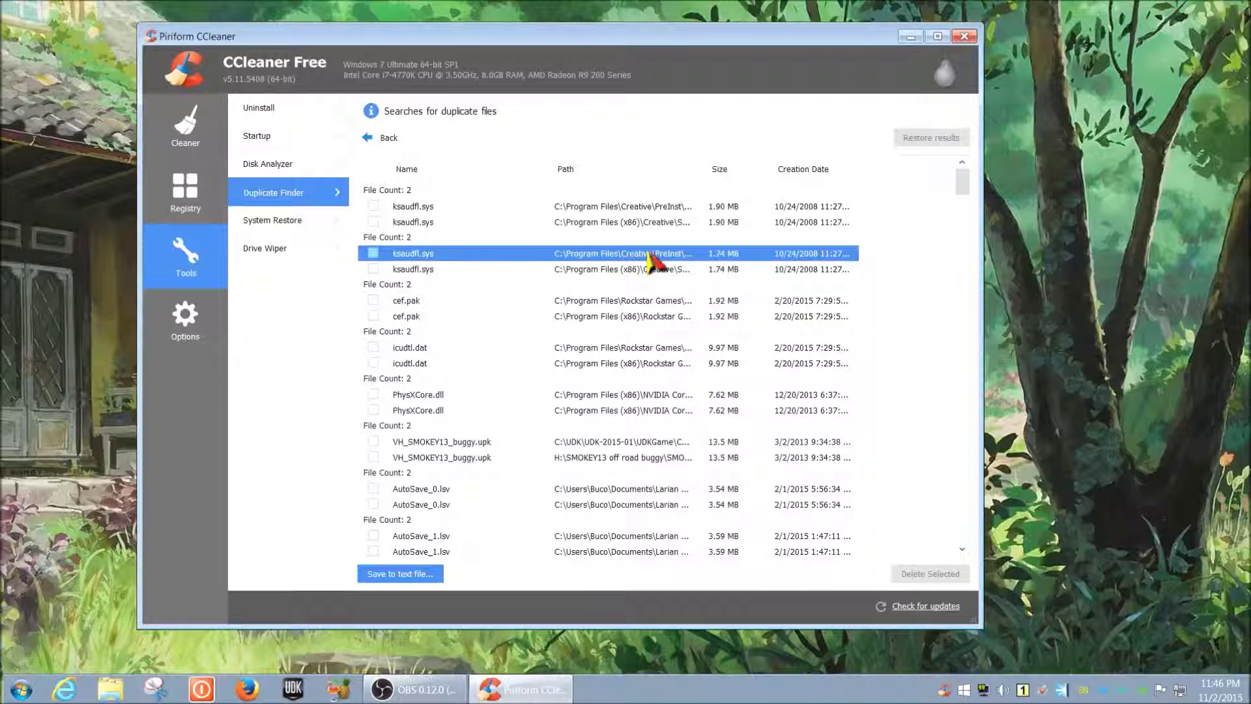
left_click(627, 270)
left_click(636, 257)
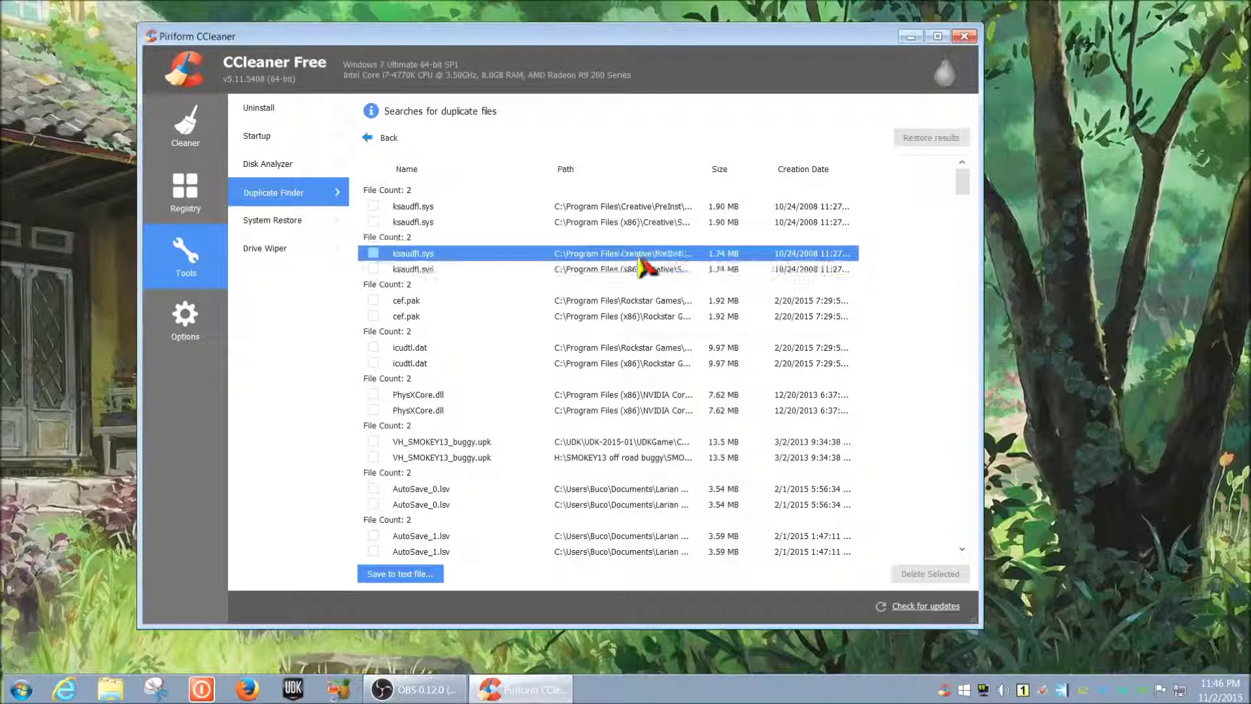
left_click(629, 269)
left_click(637, 254)
left_click(631, 269)
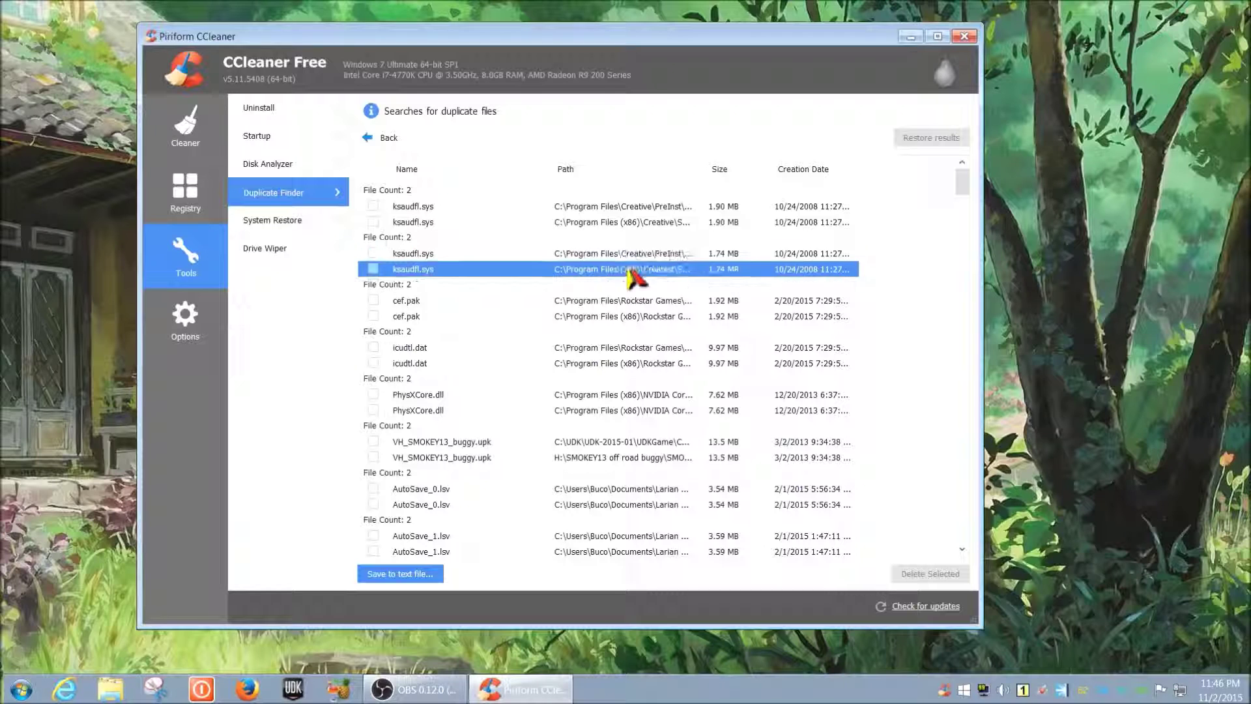
left_click(638, 255)
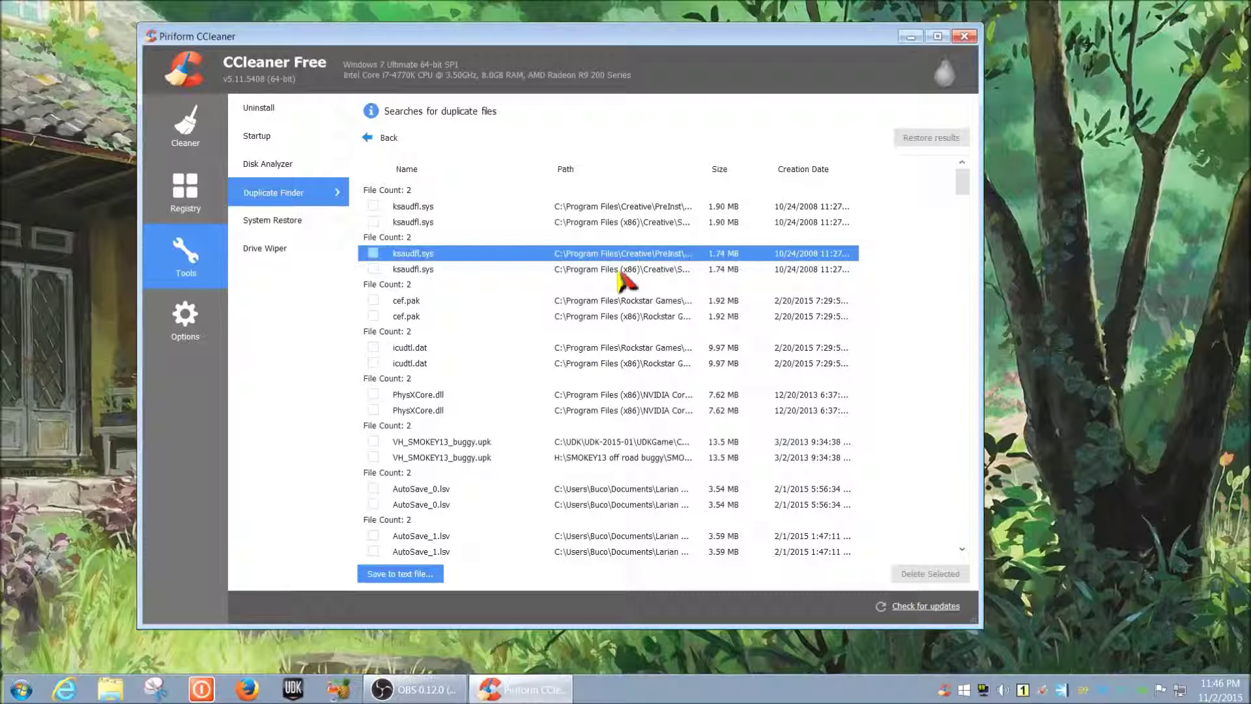
left_click(678, 270)
left_click(675, 254)
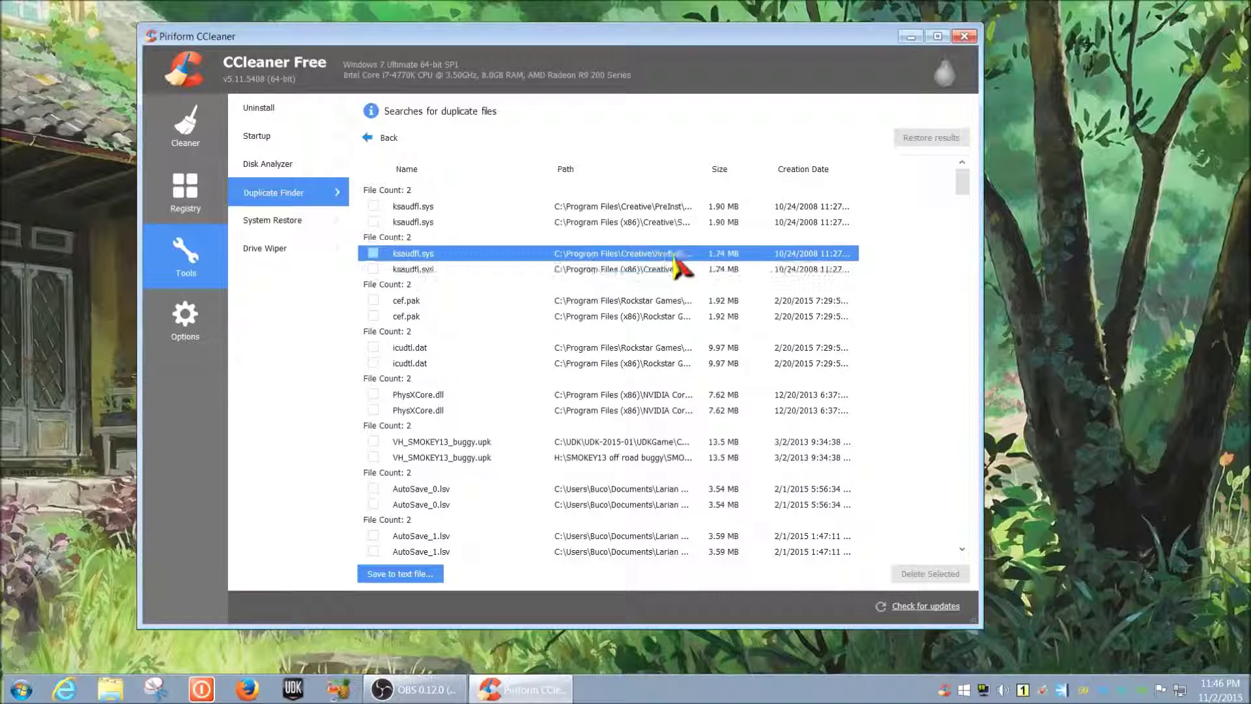
Compare the I386 and 1.90 MB x86 ksaudfl.sys copies, then scroll through the results
left_click_drag(705, 173, 849, 175)
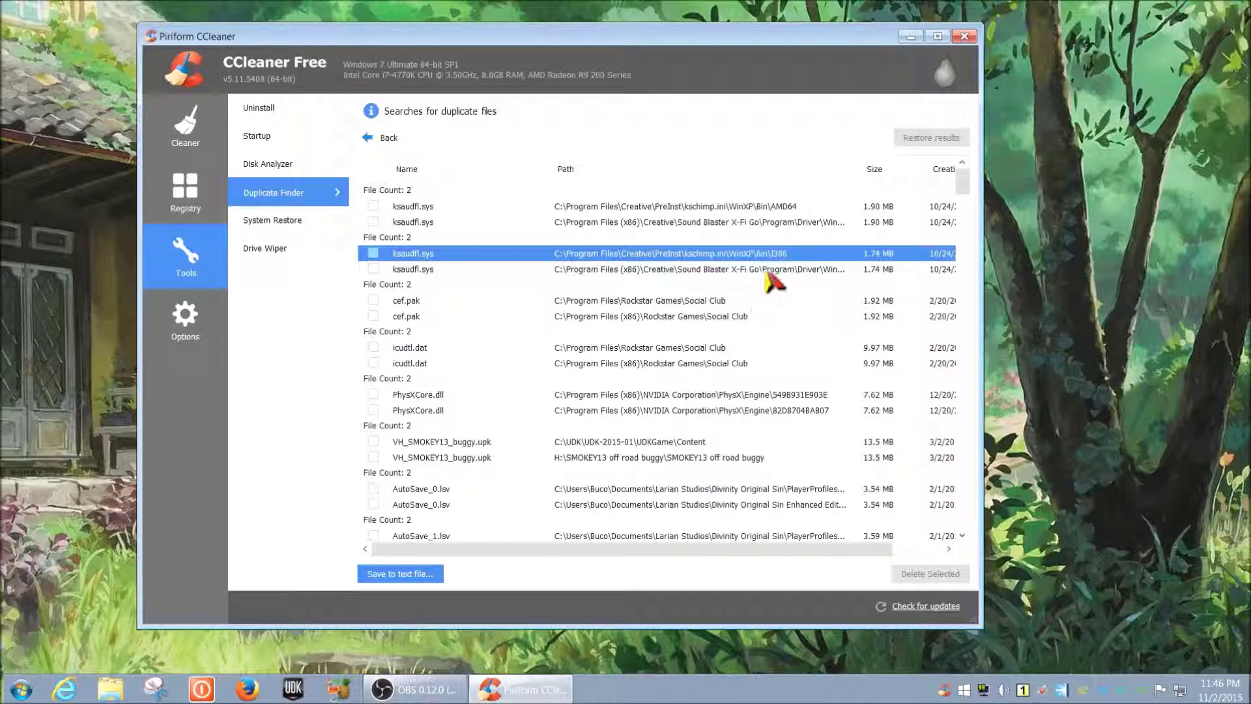
left_click(765, 275)
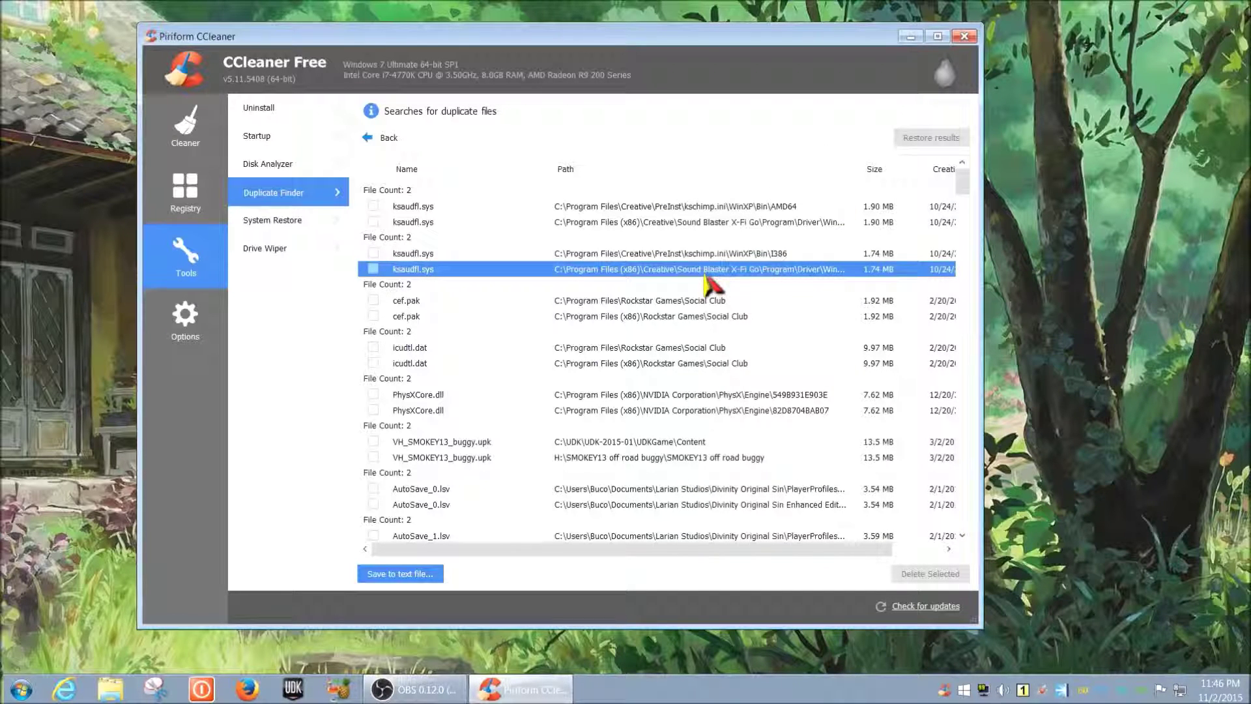
left_click(769, 259)
left_click(754, 267)
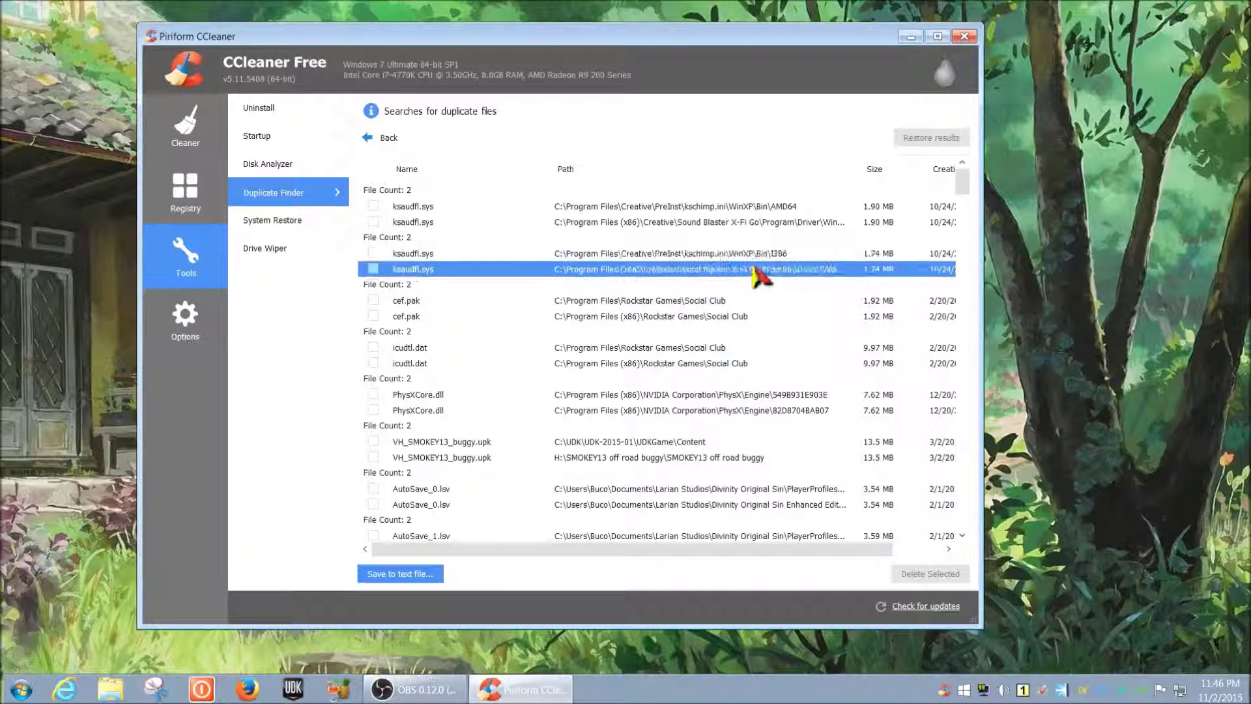
left_click(765, 221)
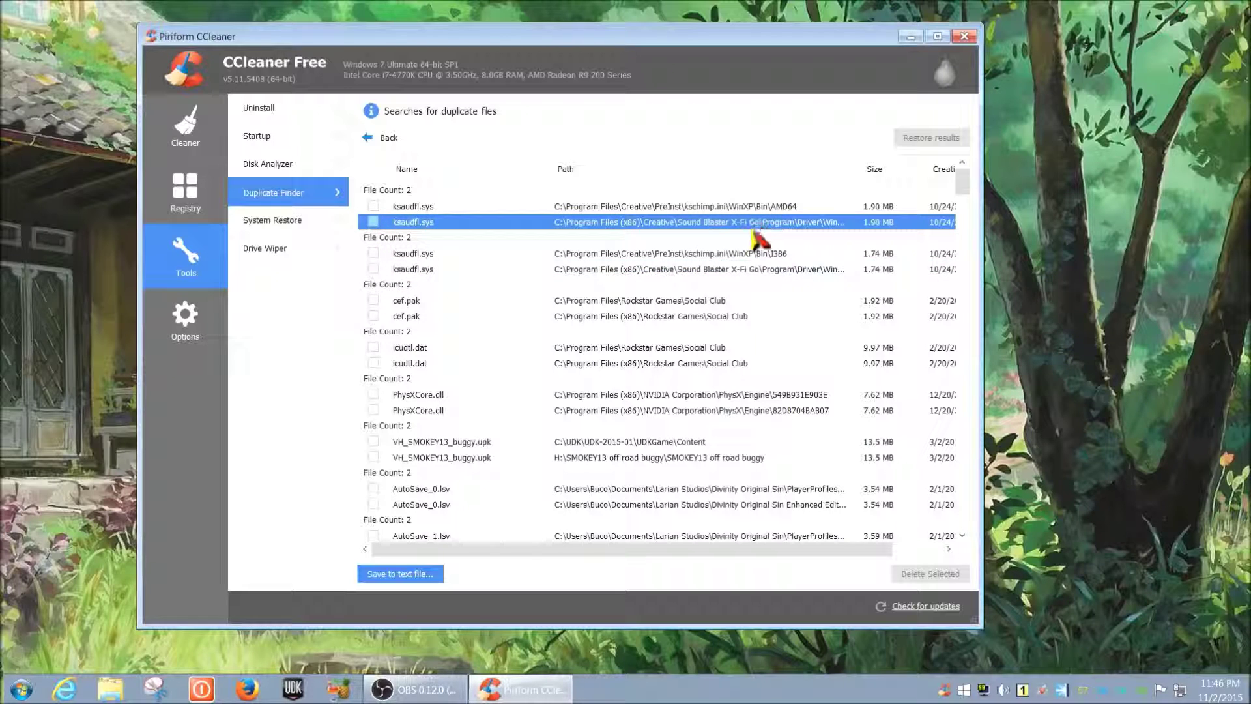
left_click(724, 272)
left_click(652, 254)
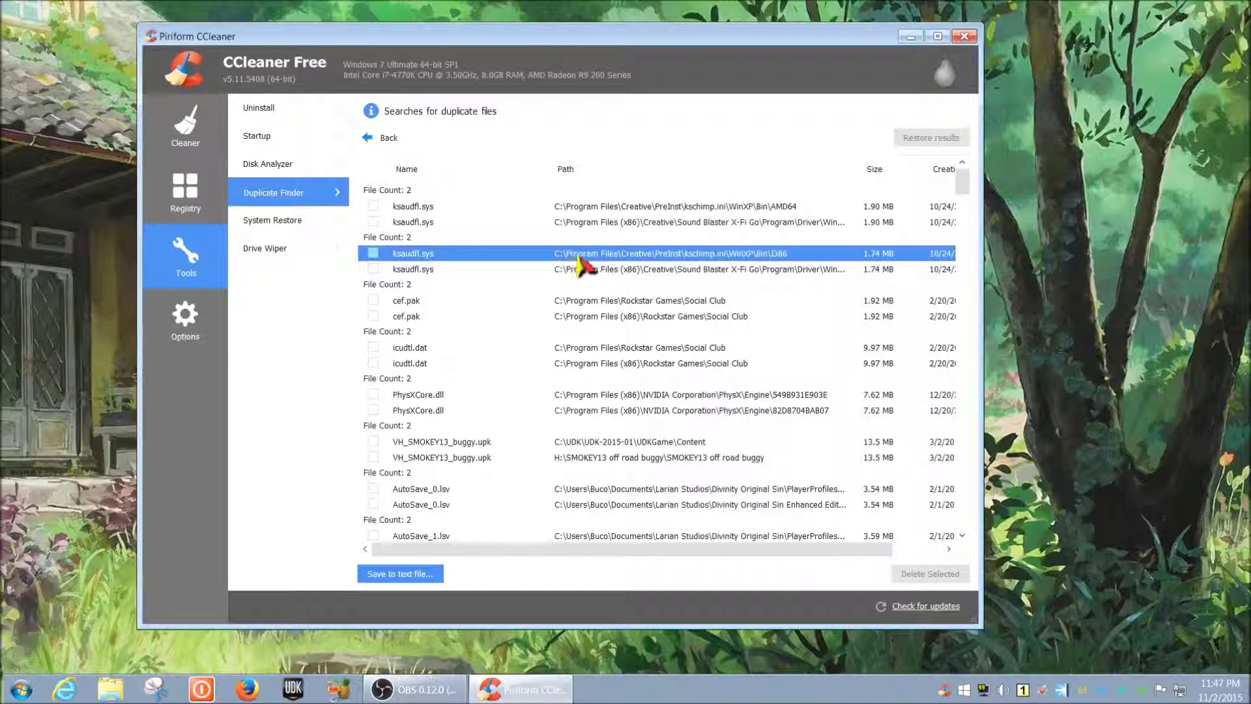
left_click(648, 272)
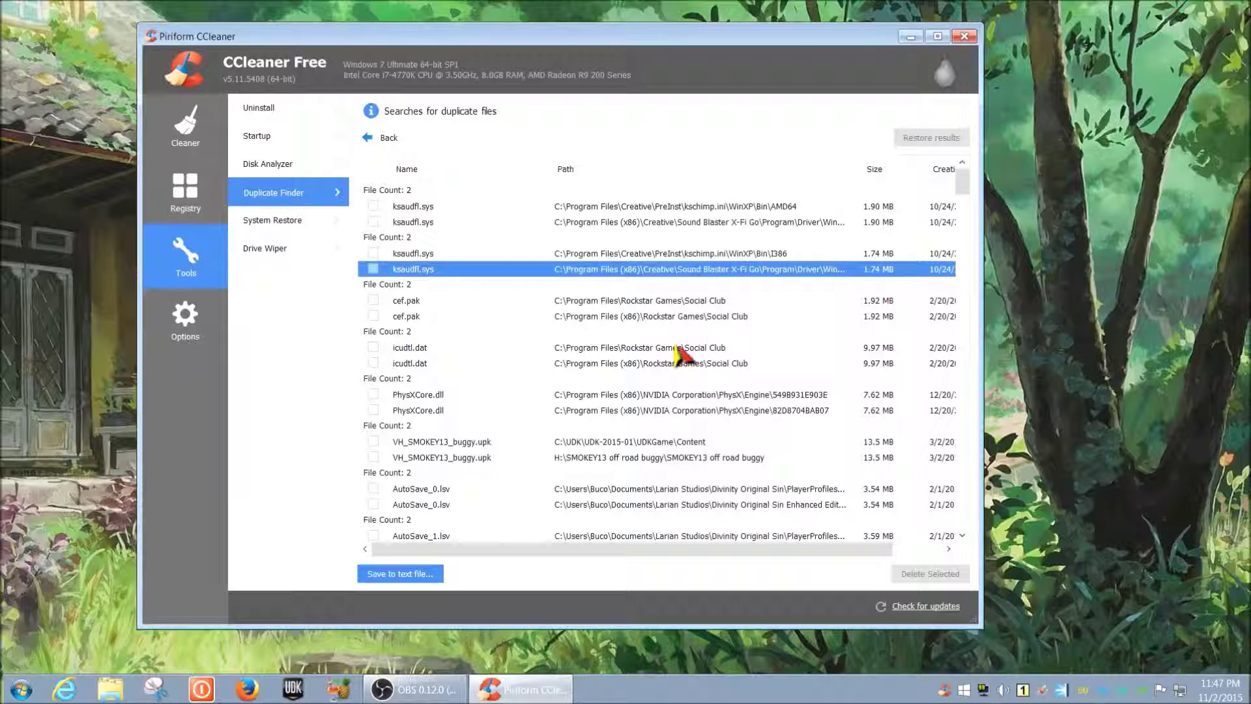
scroll(681, 352, "down", 8)
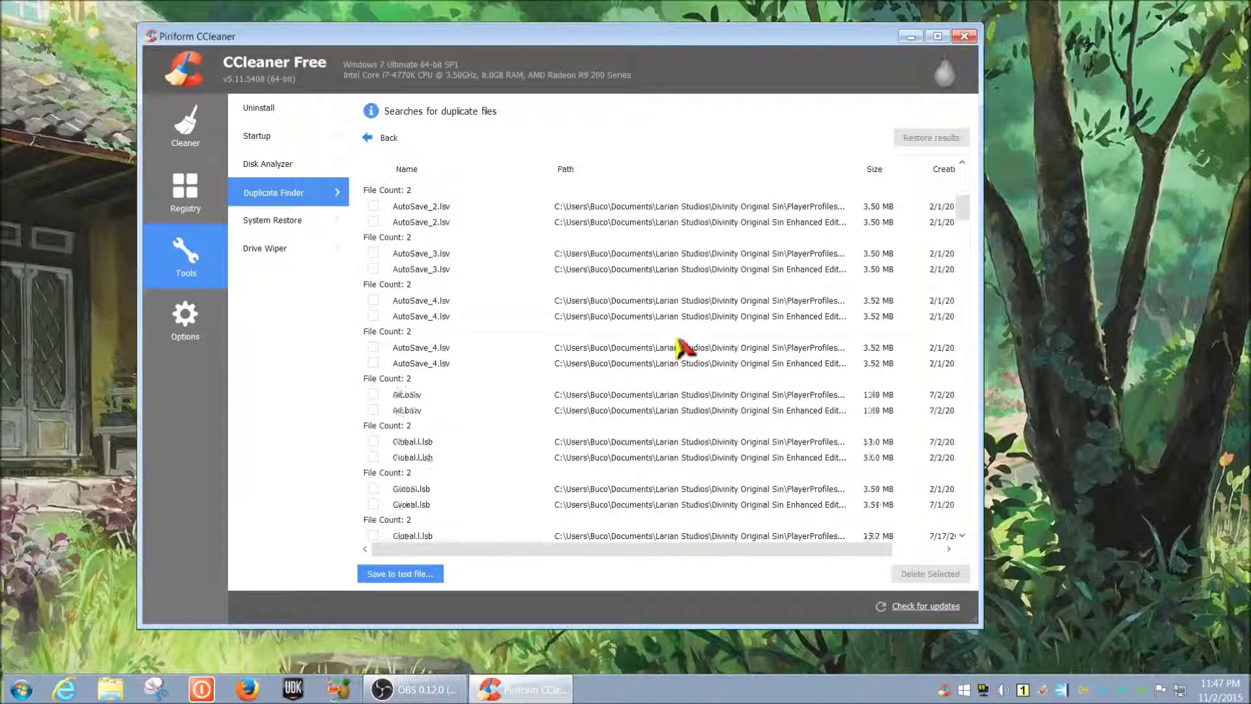
scroll(679, 343, "up", 8)
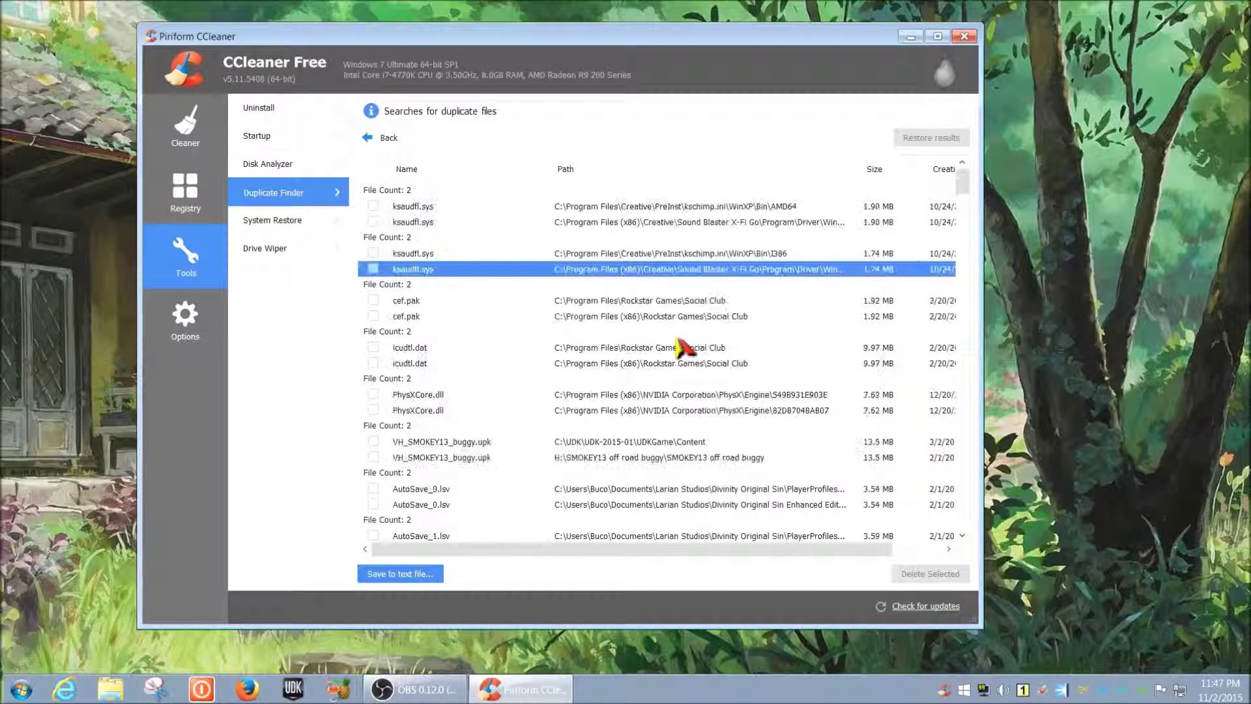
In System Restore, remove the 10/27/2015 Windows Update restore point
left_click(277, 221)
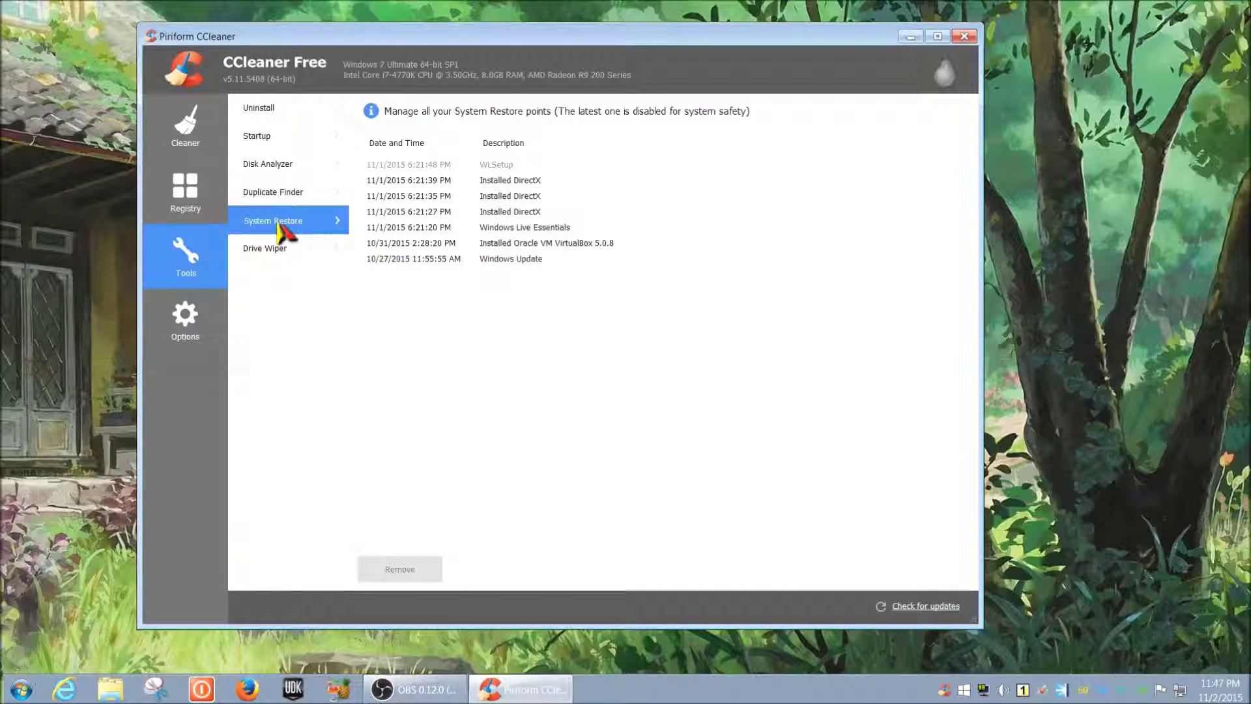
left_click(492, 182)
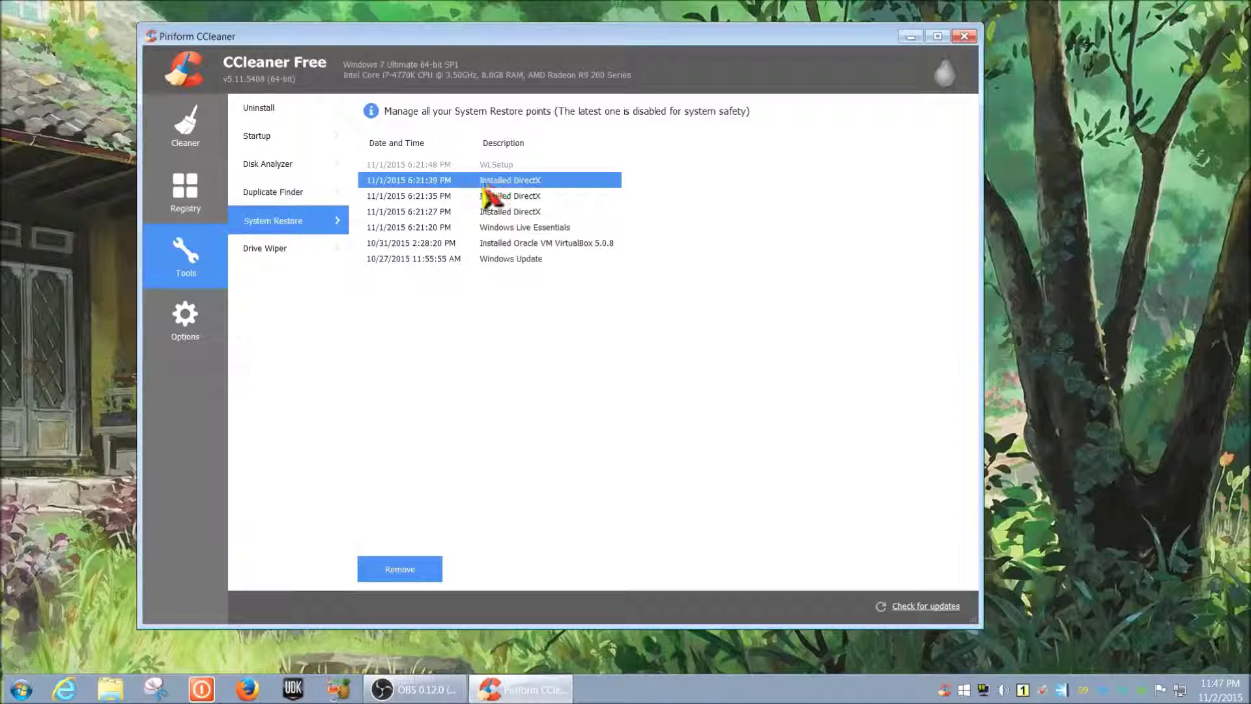
left_click(486, 215)
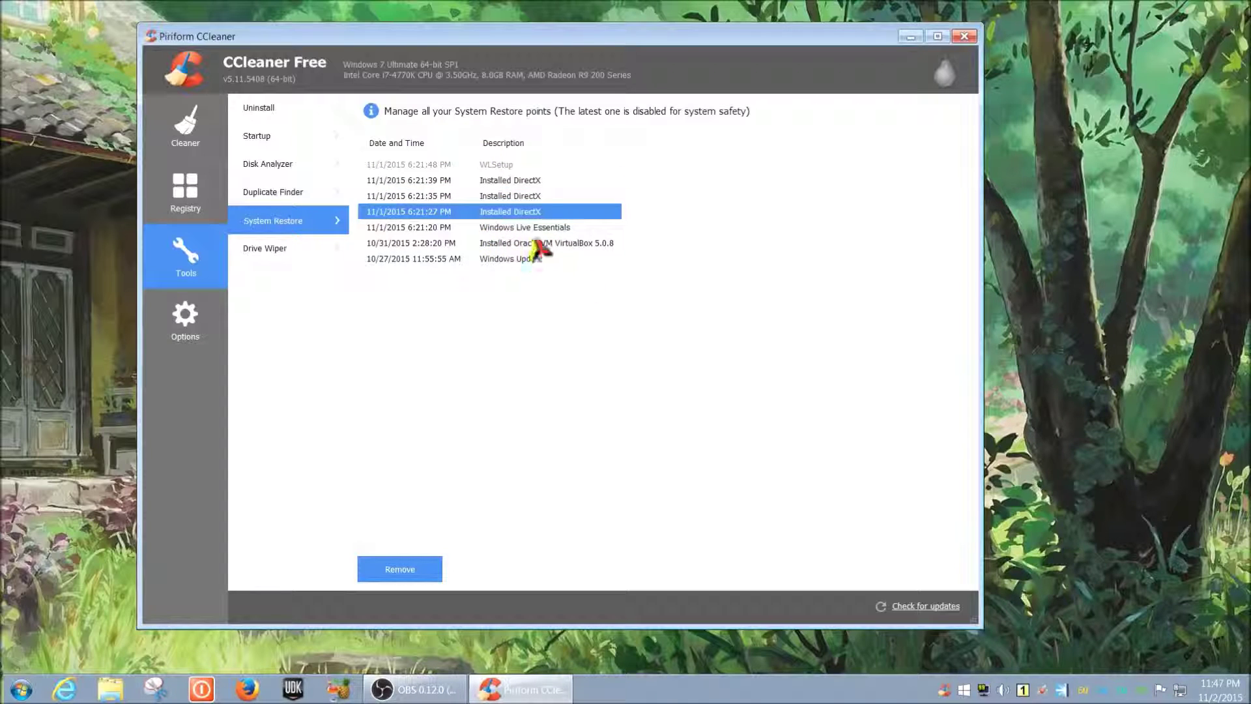
left_click(516, 180)
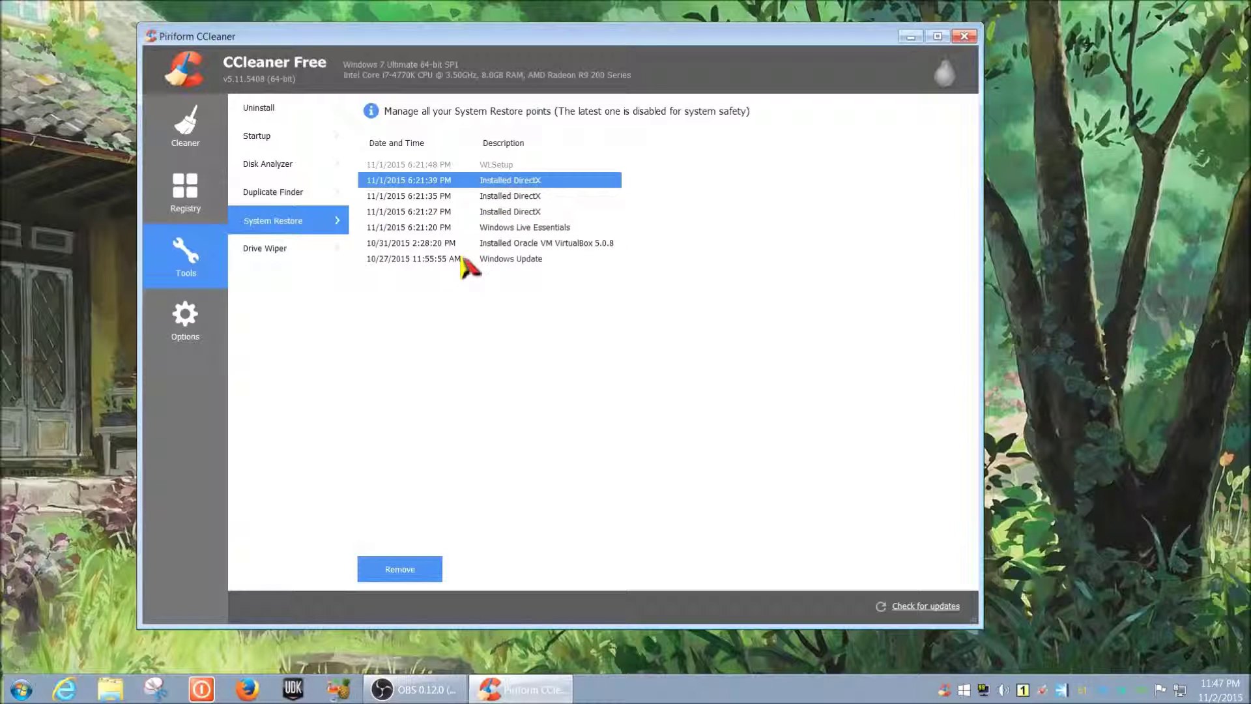
left_click(469, 260)
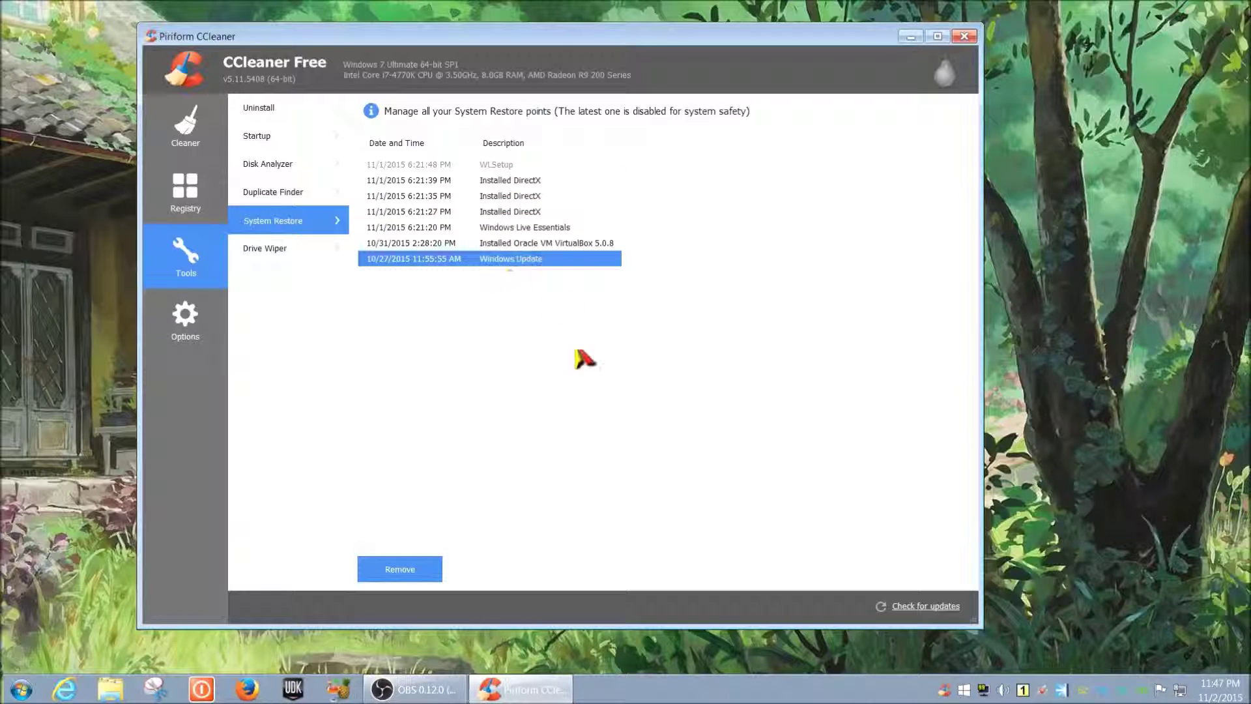
left_click(409, 568)
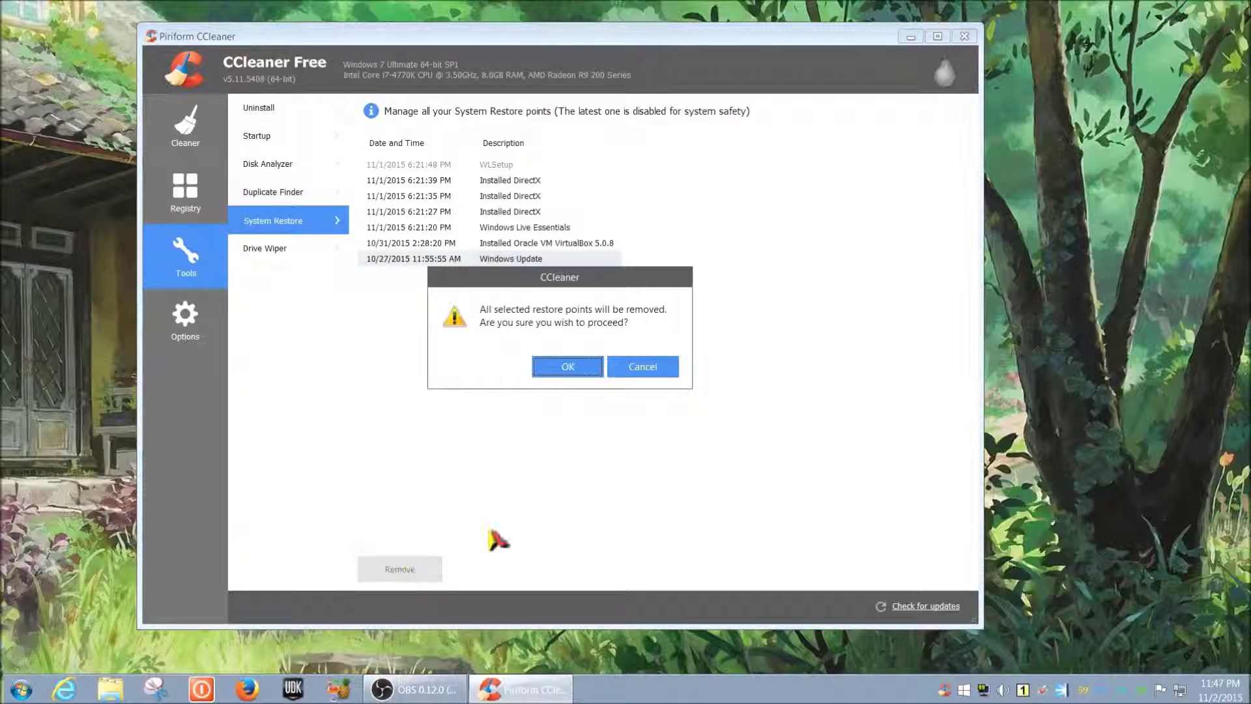
left_click(569, 368)
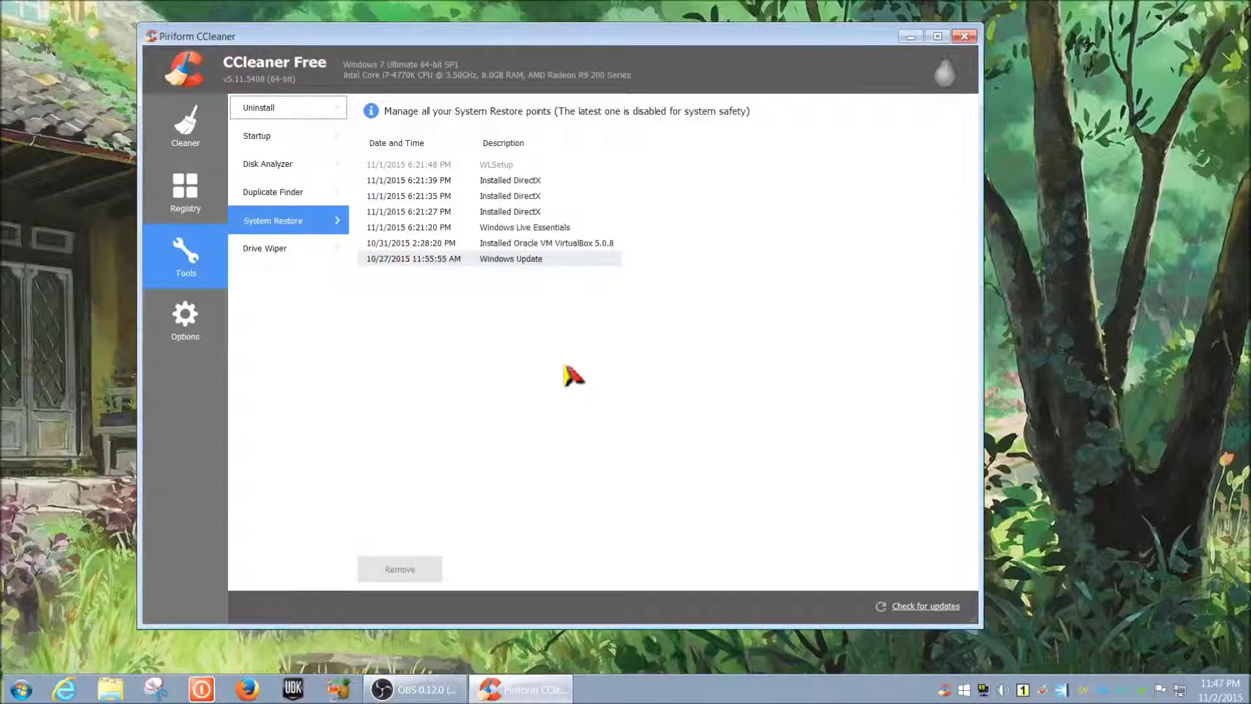
Remove the VirtualBox and Windows Live Essentials restore points as well
left_click(536, 243)
left_click(432, 571)
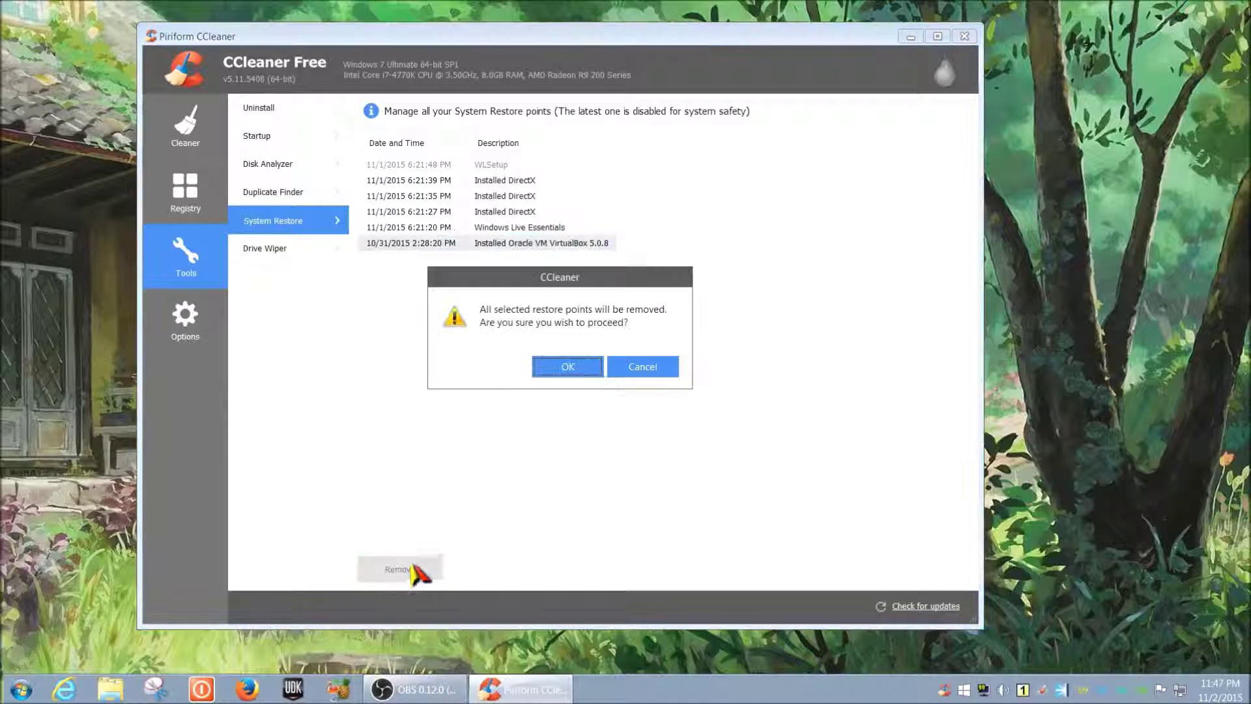
left_click(569, 368)
left_click(535, 227)
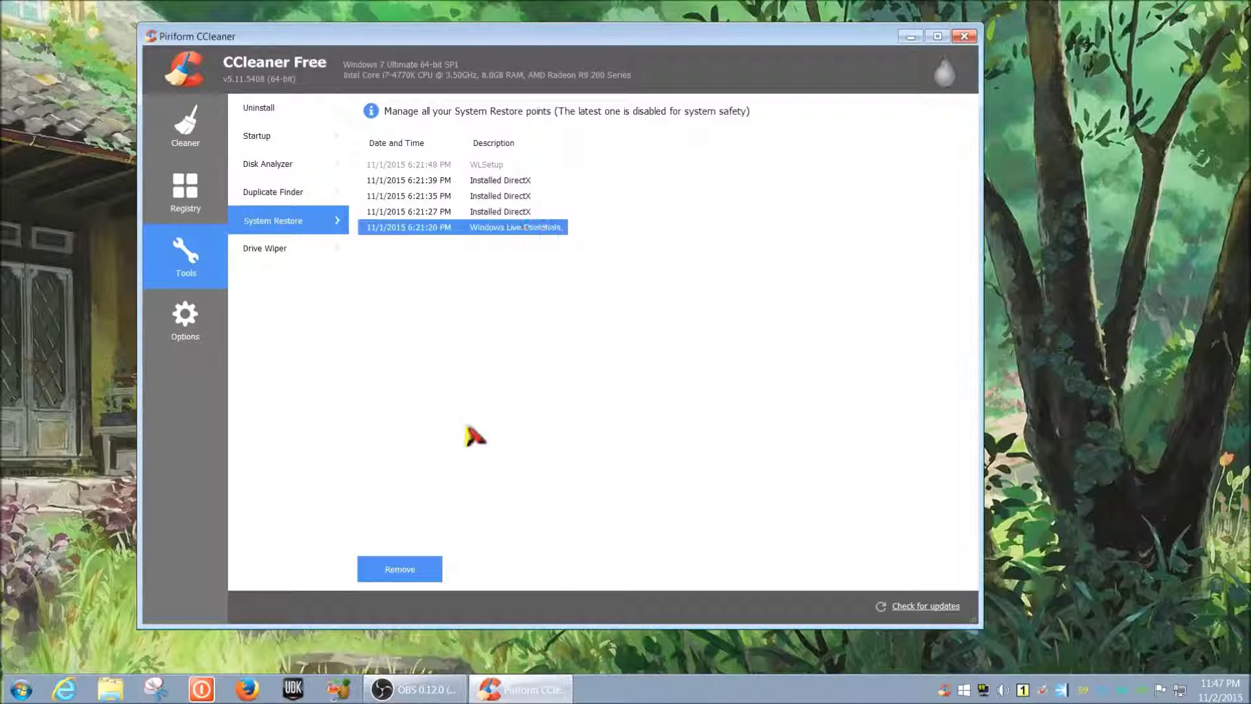
left_click(427, 569)
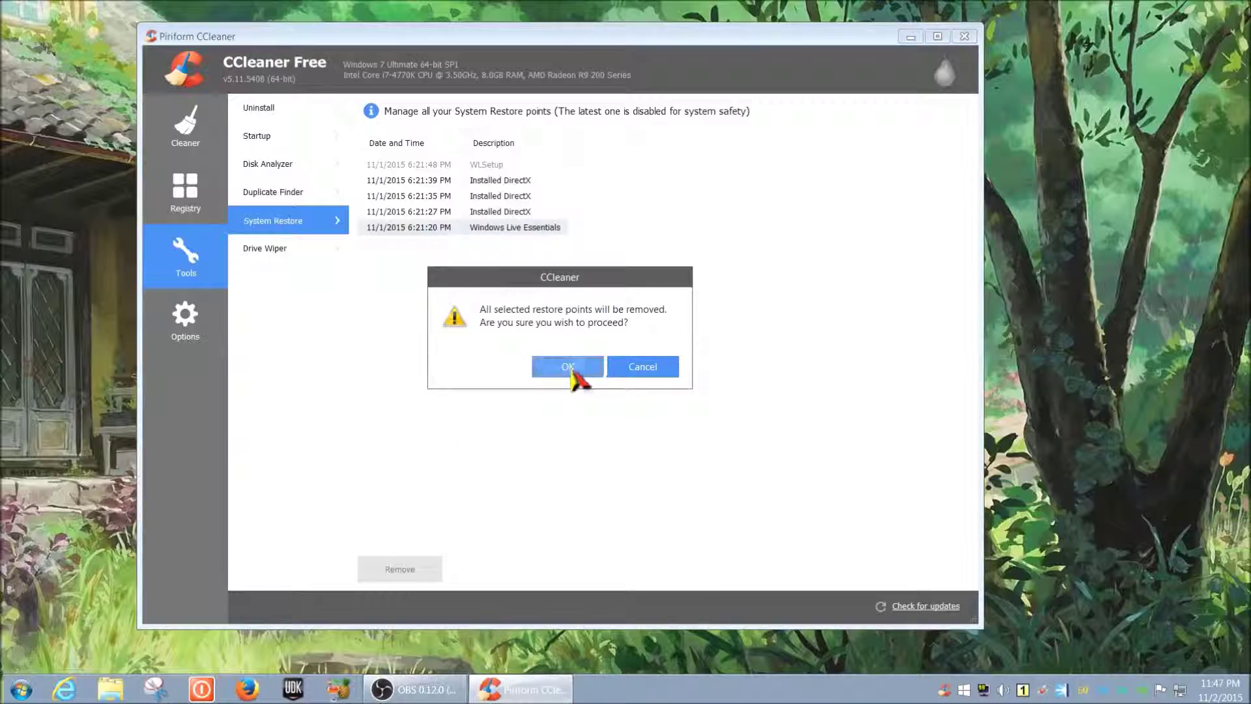
left_click(577, 369)
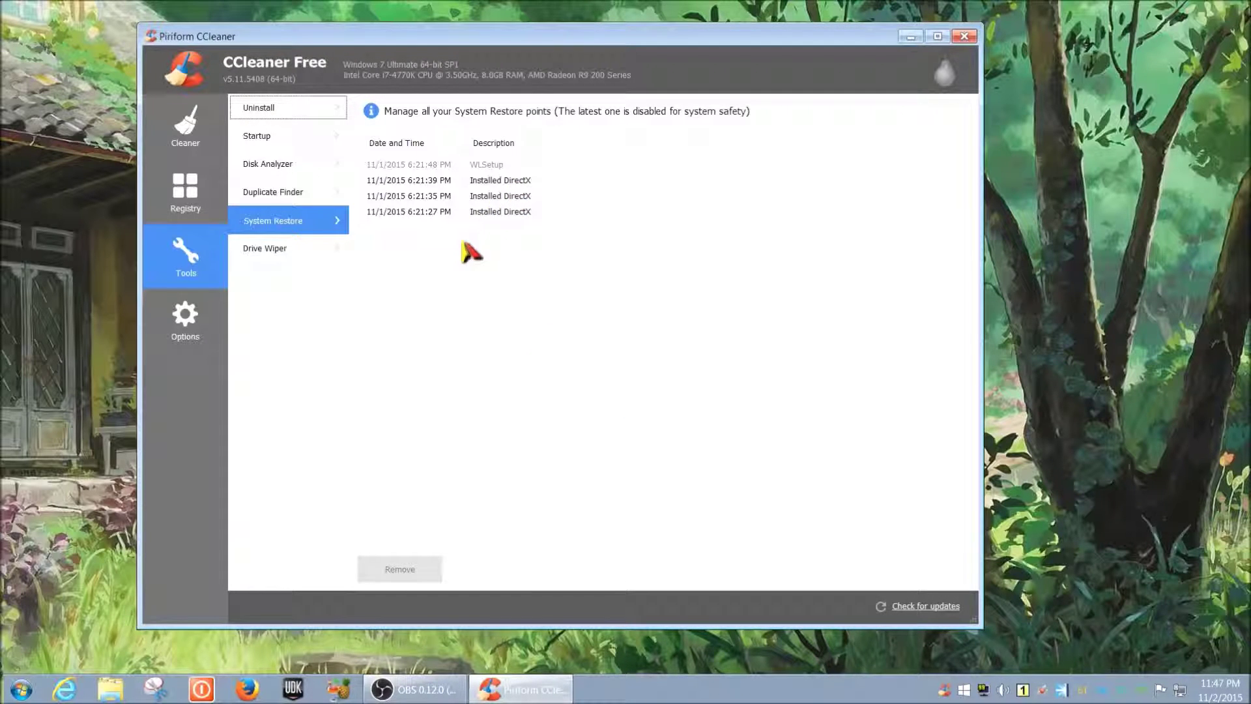
Show Drive Wiper, set to Free Space Only with Simple Overwrite (1 pass), and review the drives
left_click(305, 256)
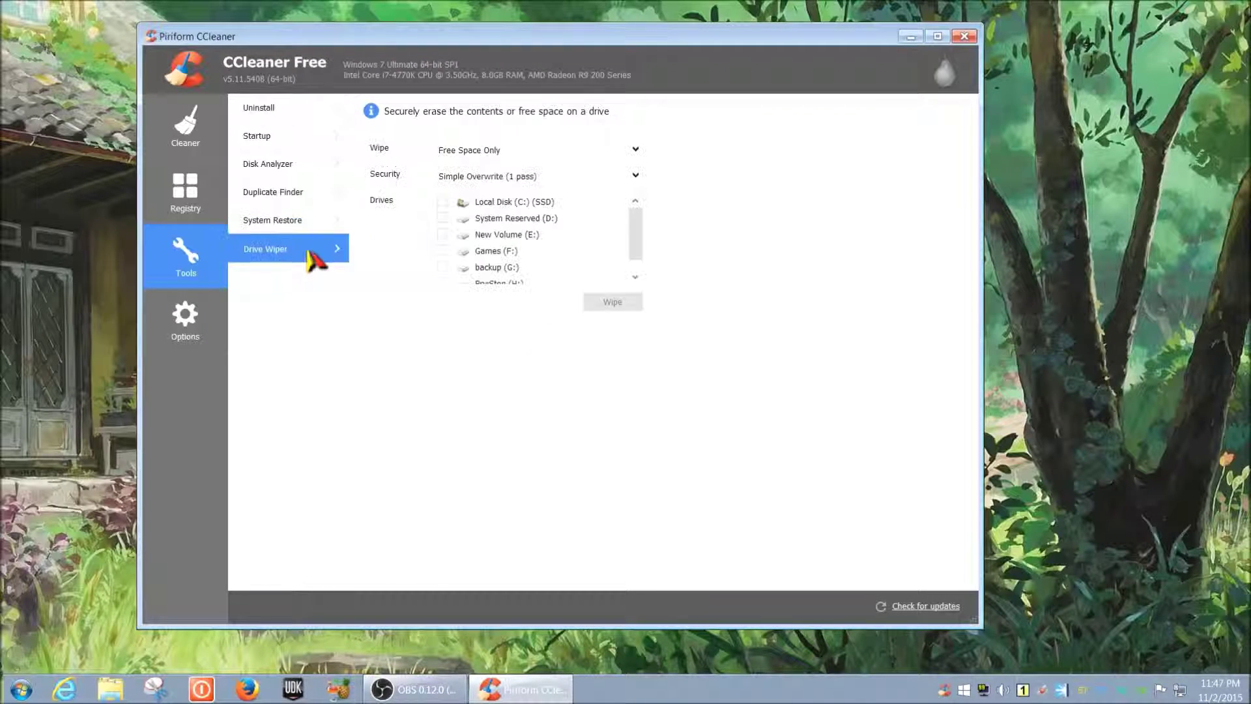
left_click_drag(634, 229, 625, 189)
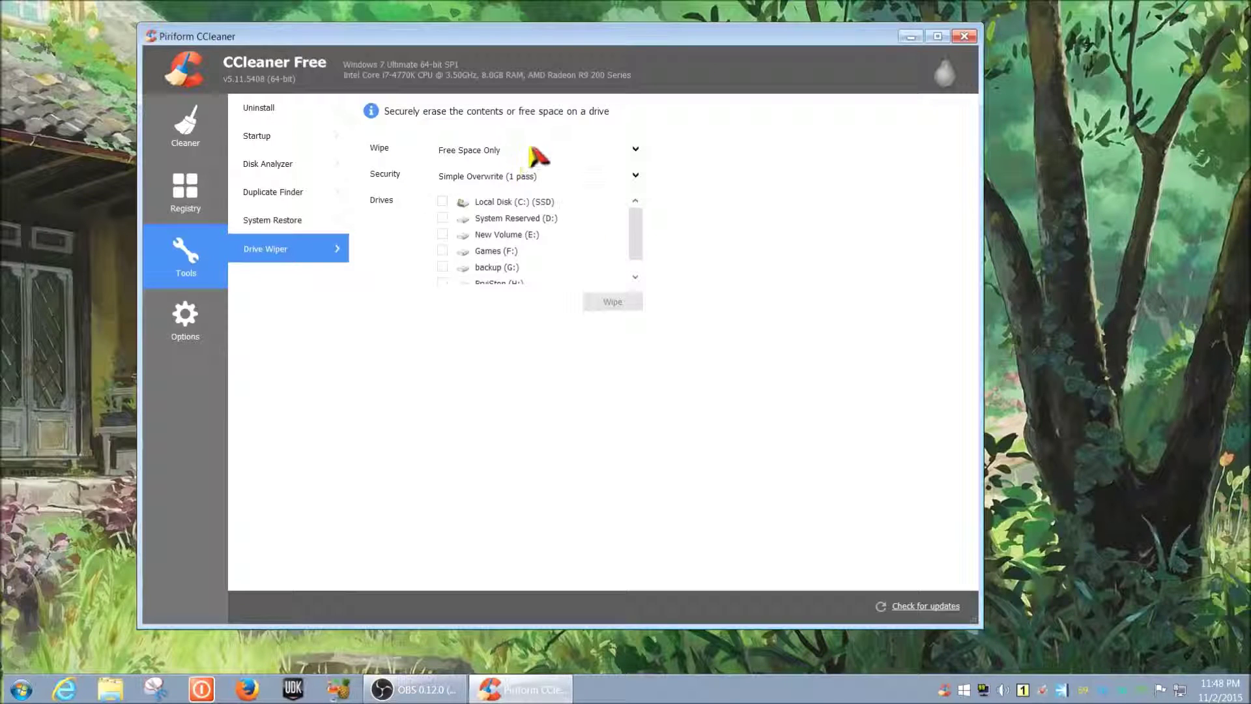
In Options, view Settings, then the Cookies page with kept cookies like google.com and yahoo.com
left_click(193, 339)
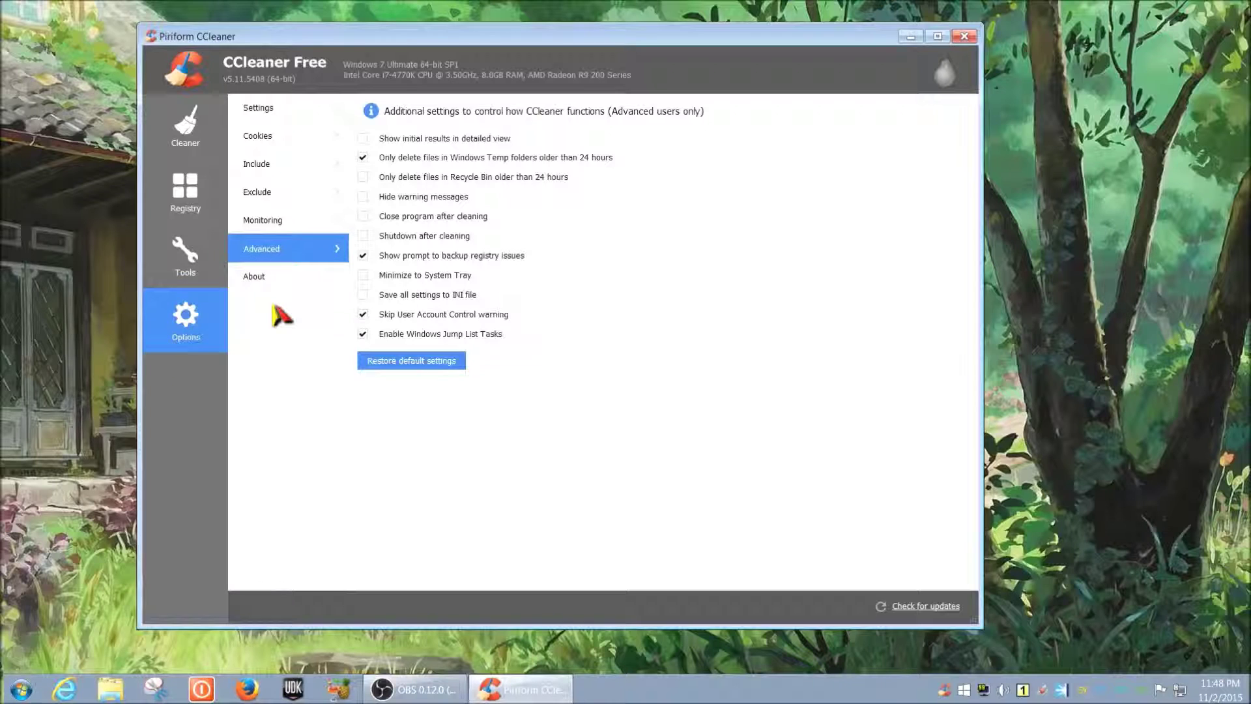
left_click(294, 139)
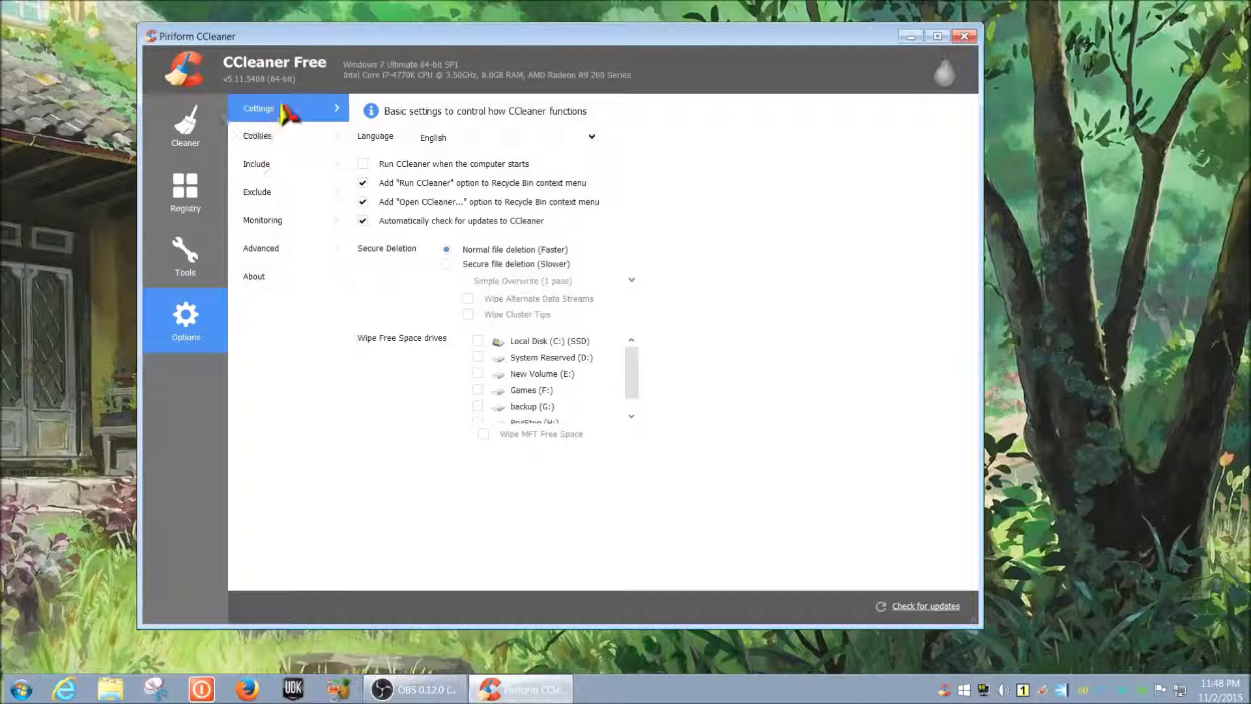
left_click(287, 136)
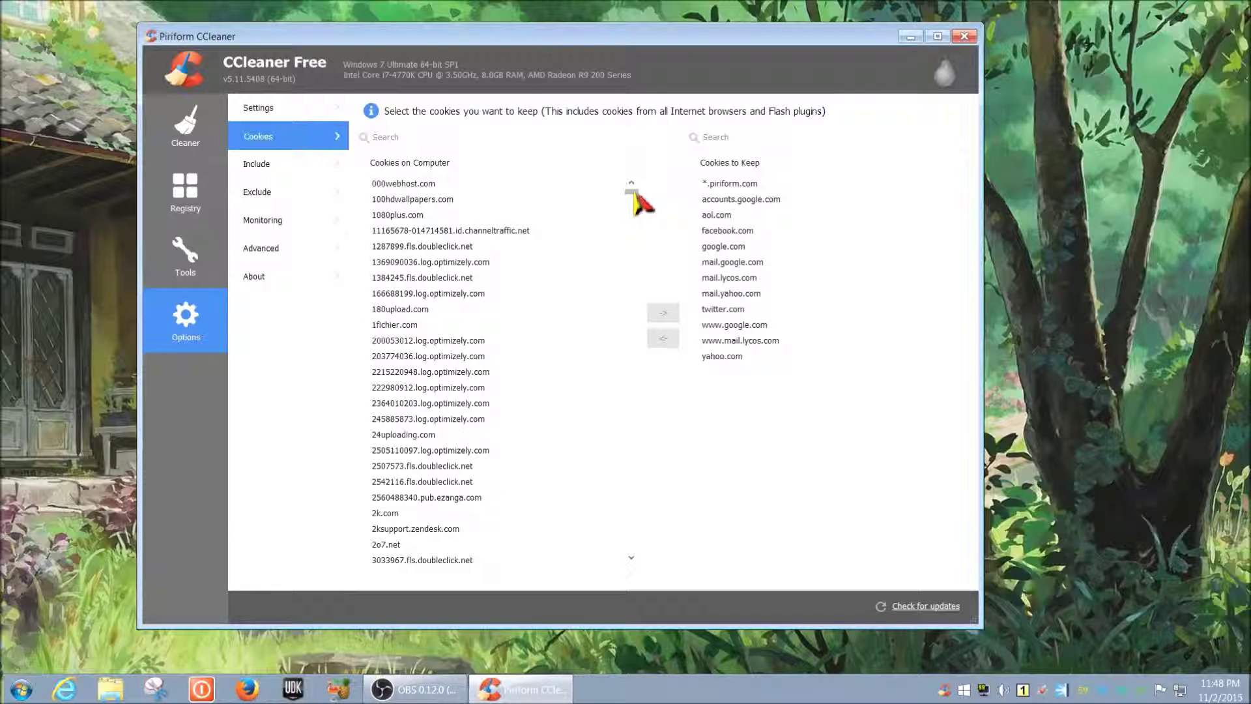
scroll(642, 203, "down", 1)
left_click(455, 294)
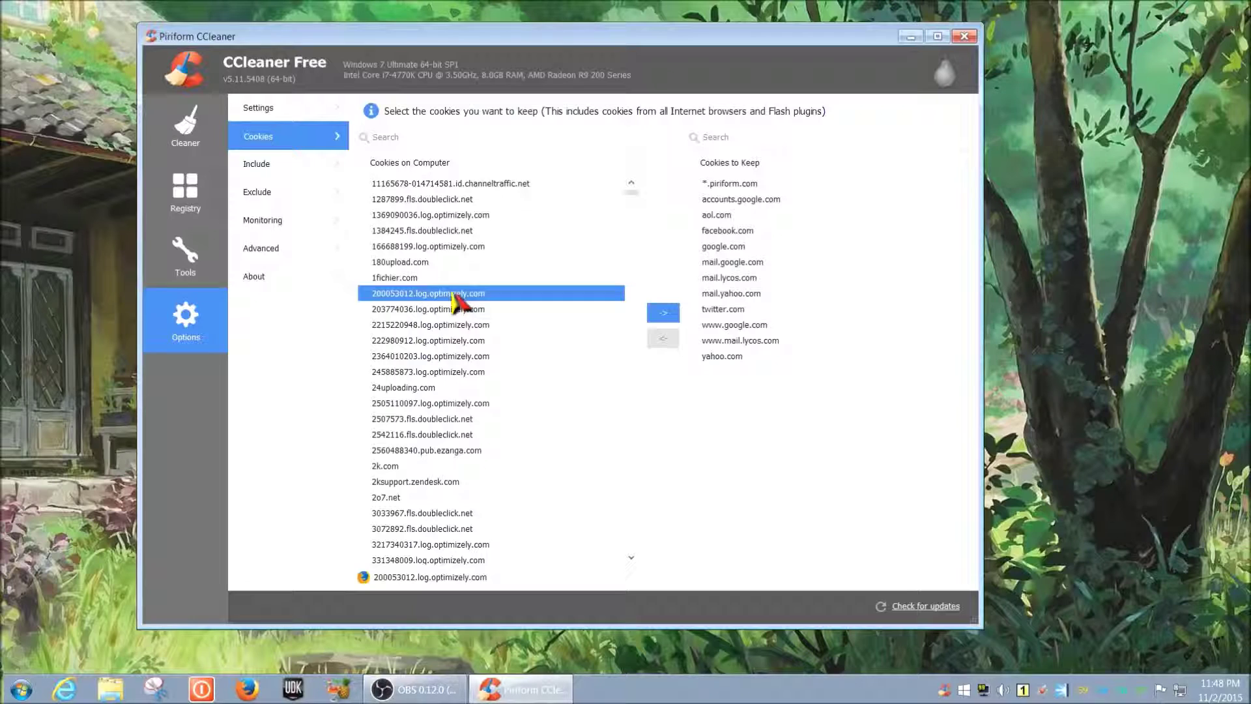
scroll(455, 300, "up", 1)
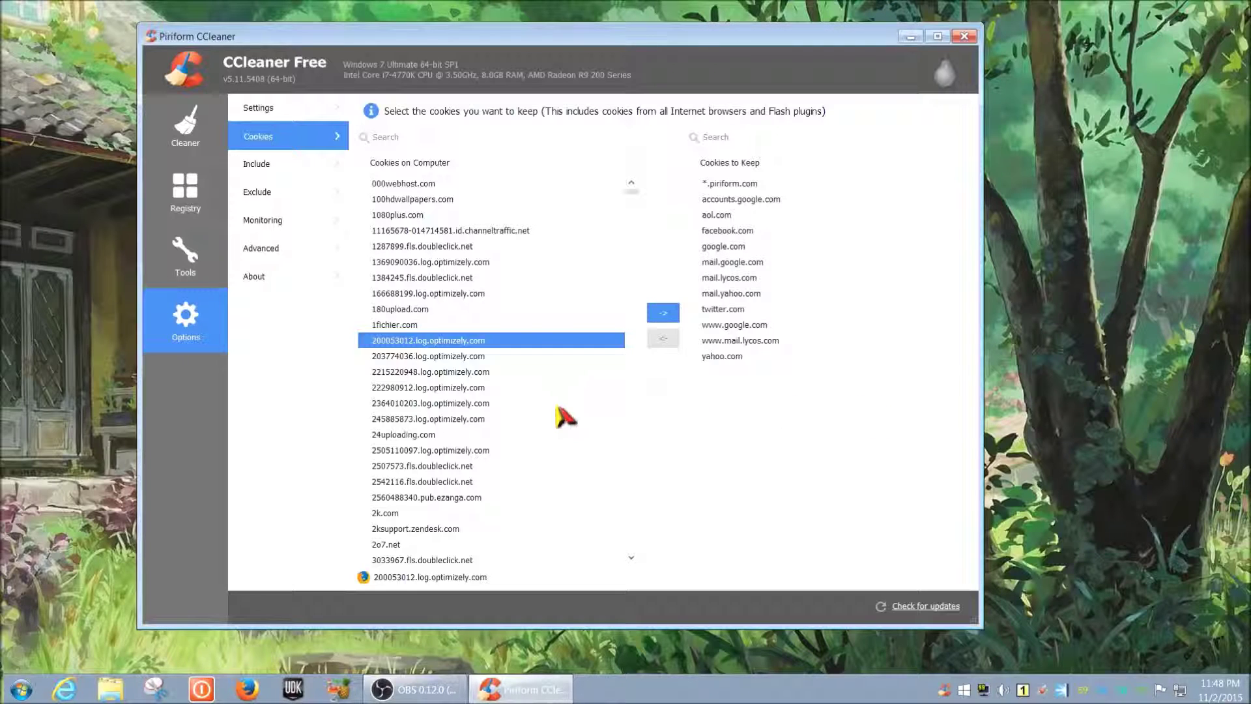
left_click(446, 201)
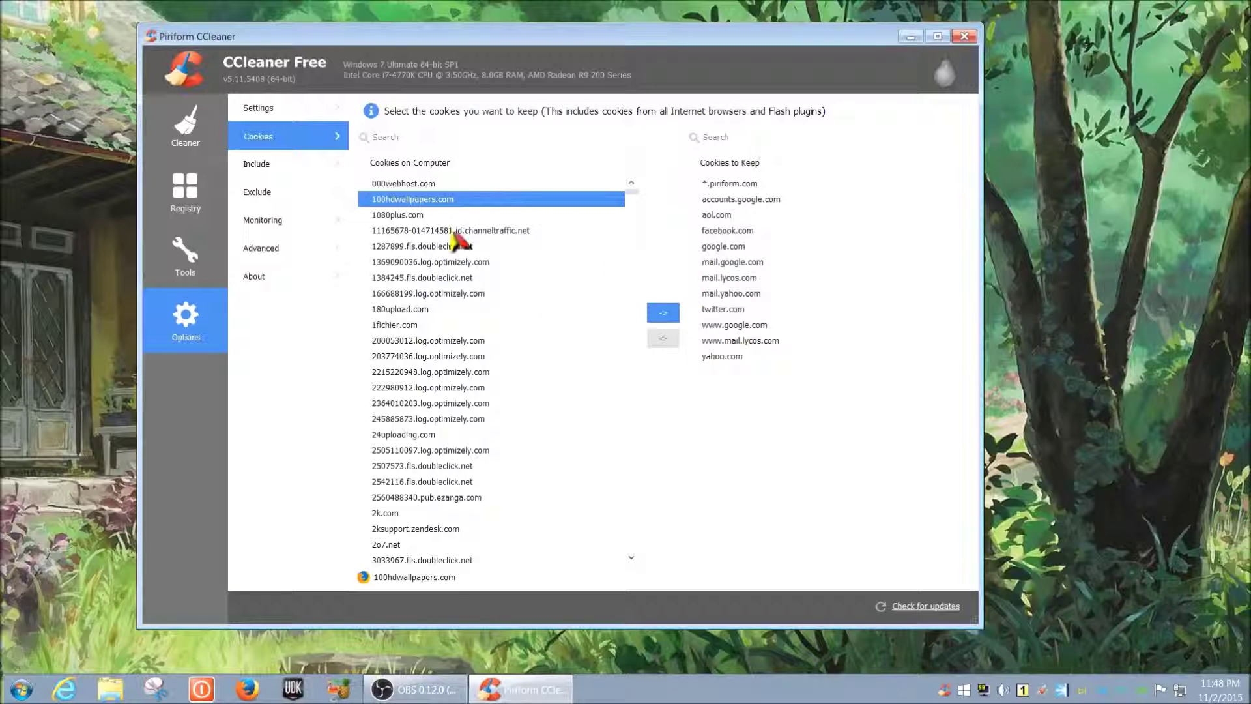
left_click(455, 233)
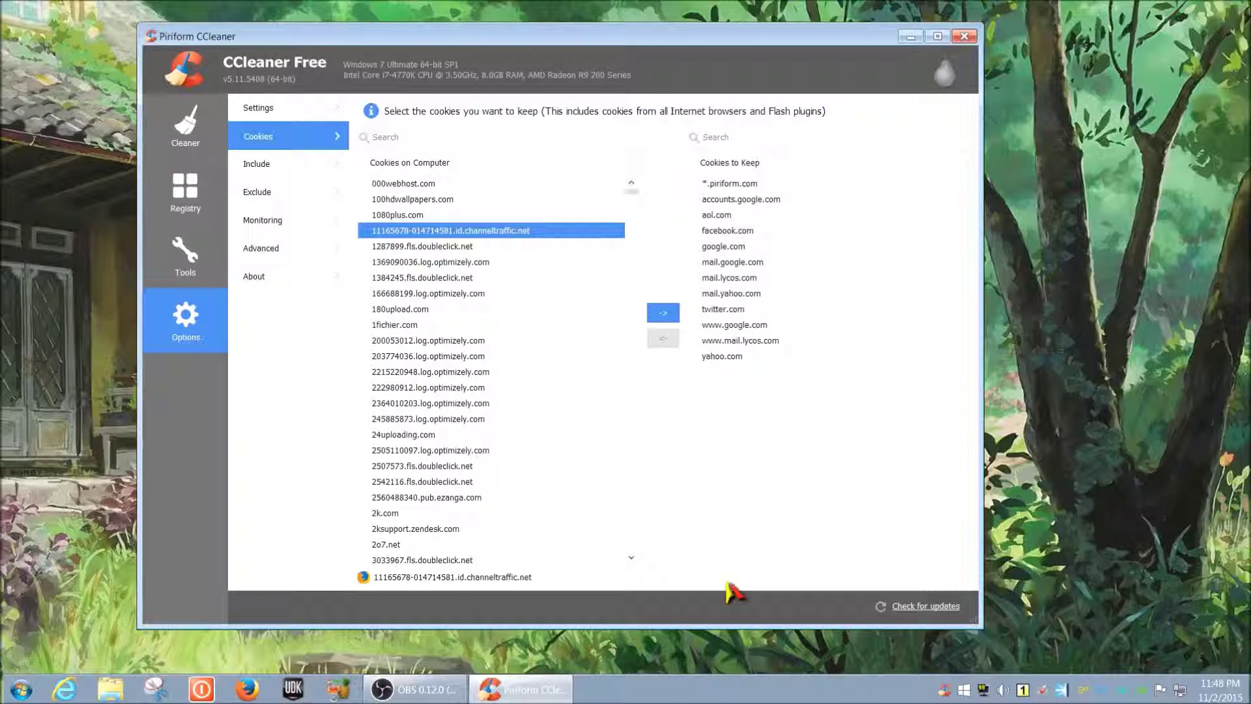
Return to the Cleaner's 1,192 MB report and browse the Applications and Windows checklists
left_click(185, 127)
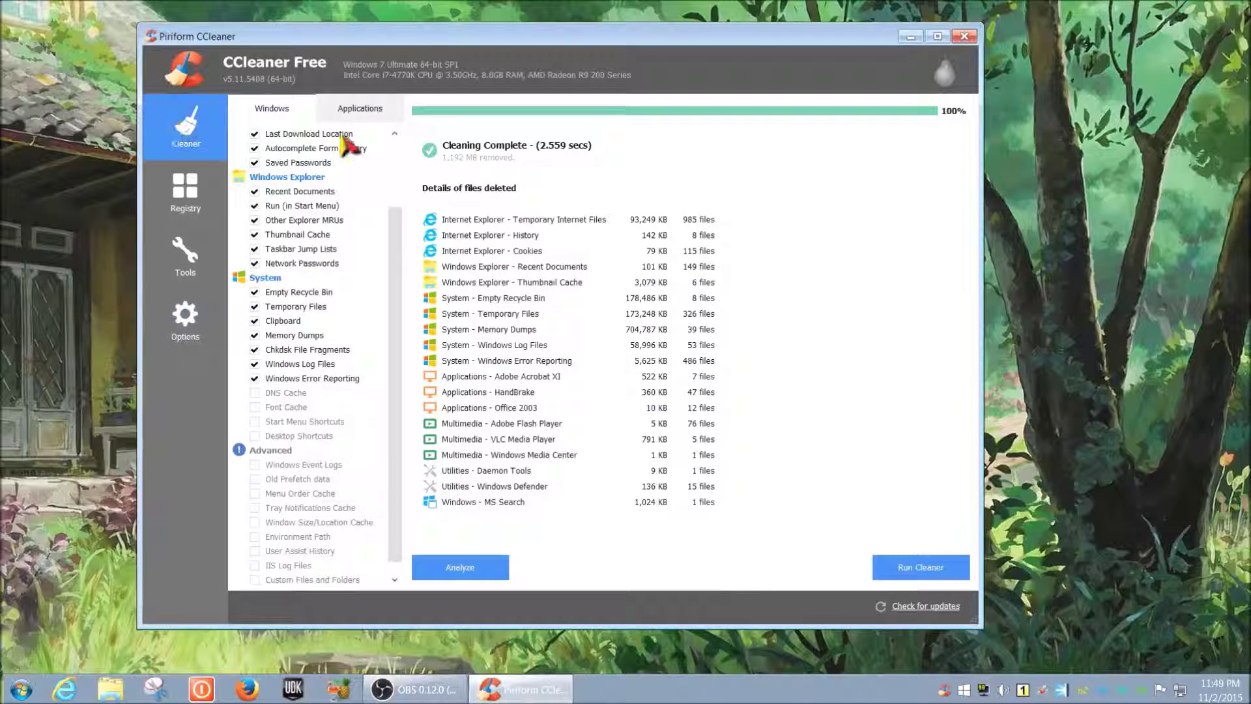
left_click(361, 110)
left_click_drag(398, 301, 404, 127)
left_click(273, 110)
left_click(362, 109)
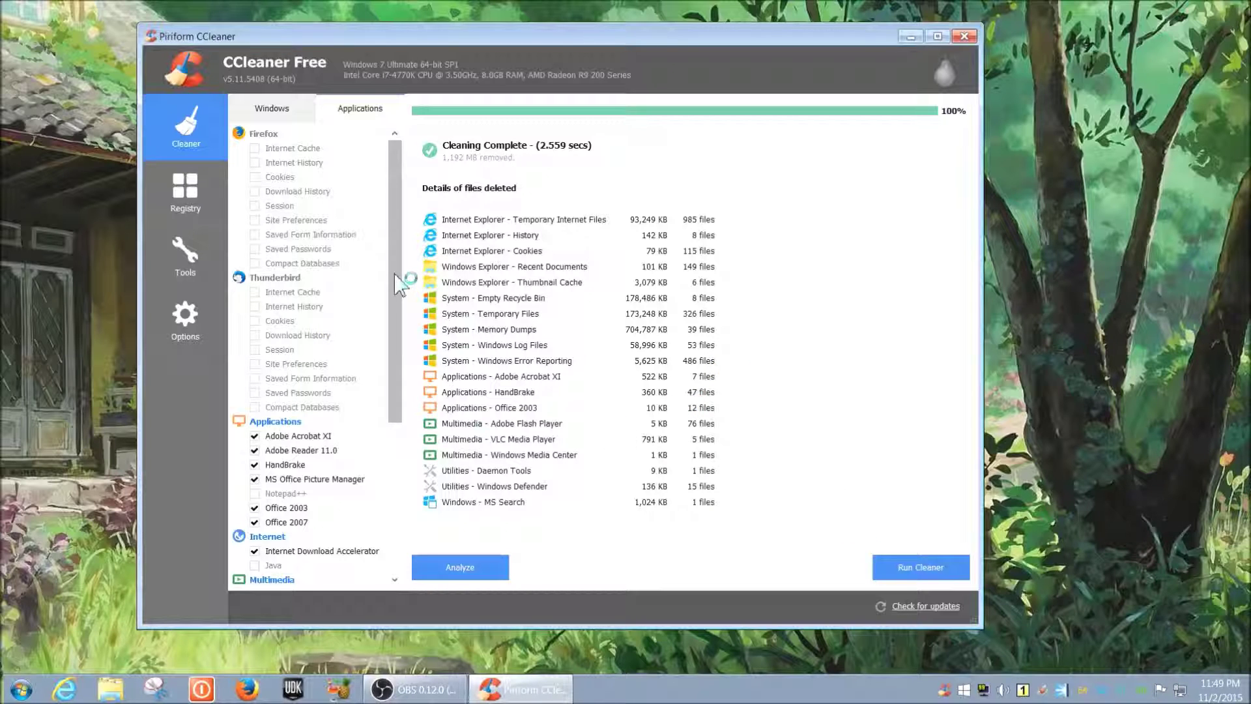
left_click_drag(398, 285, 399, 460)
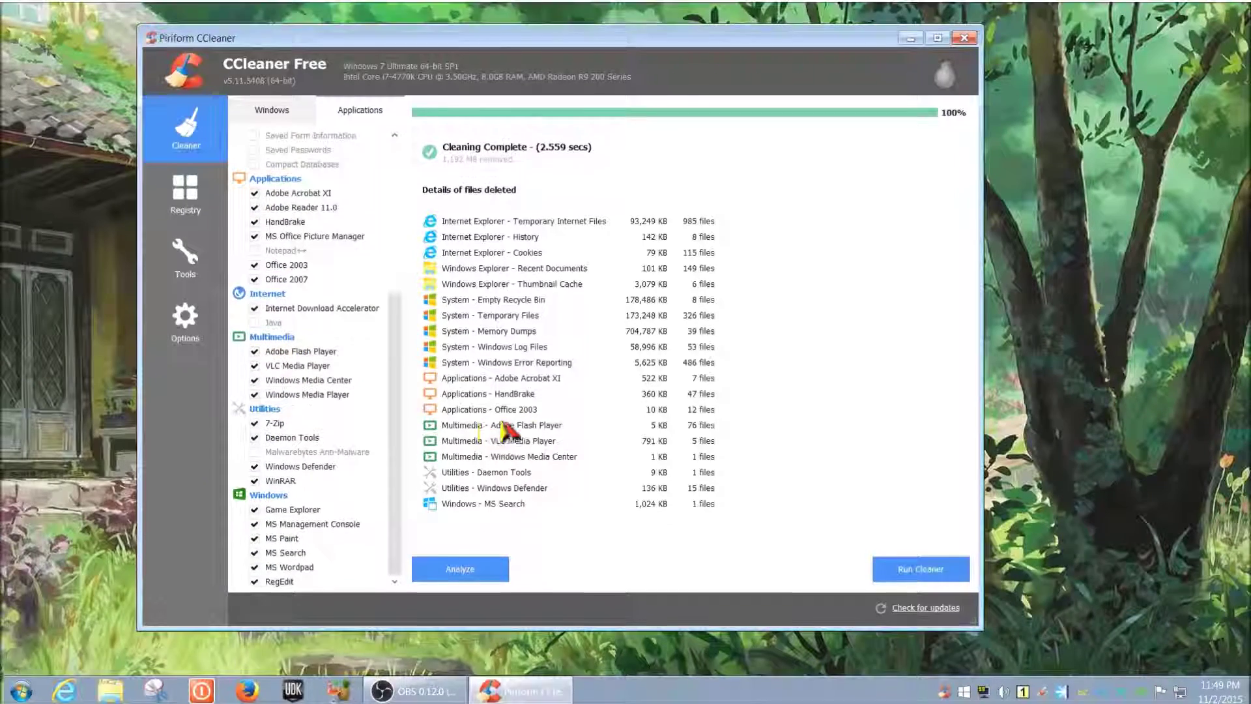